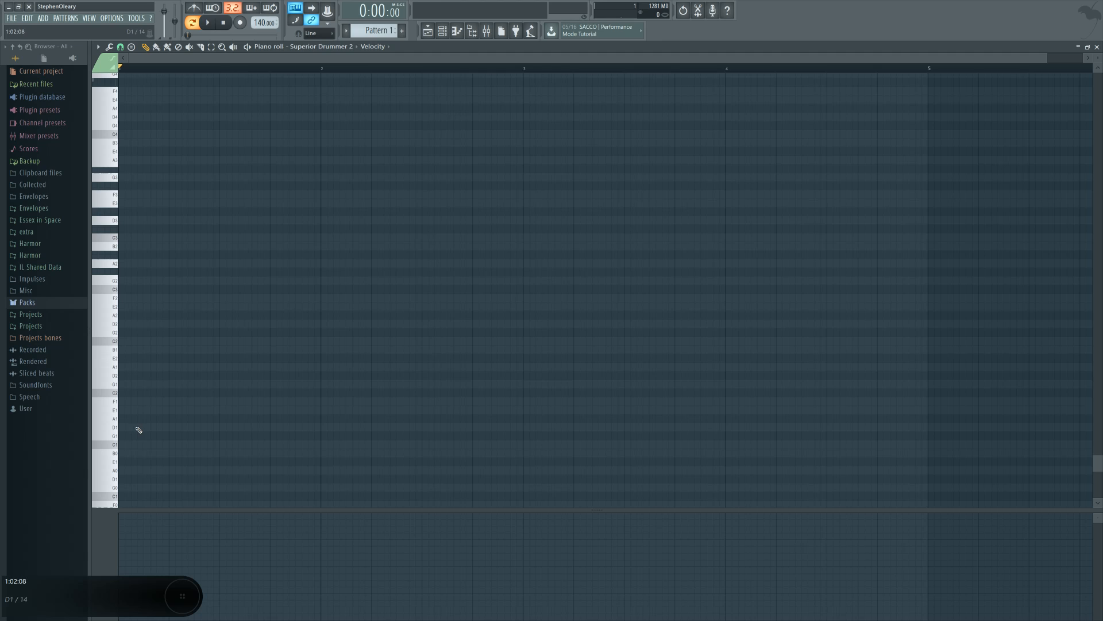
Place a C3 note at the start of bar 1, try a full-bar length, and set it to one beat (0:04:00)
click(133, 247)
scroll(161, 322, up, 4)
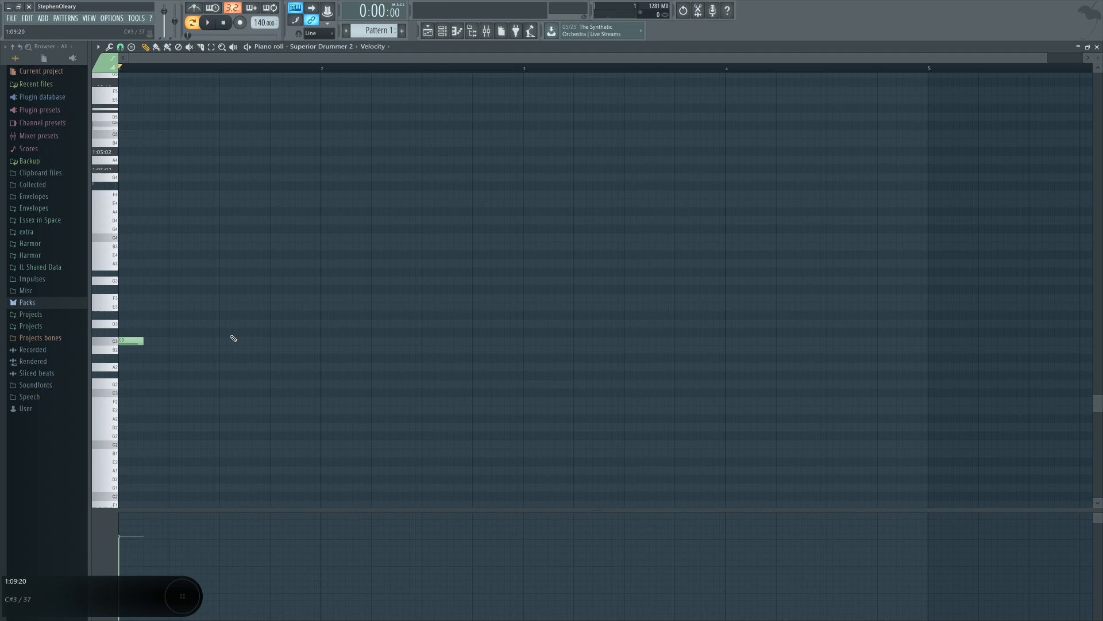
drag(143, 342, 166, 343)
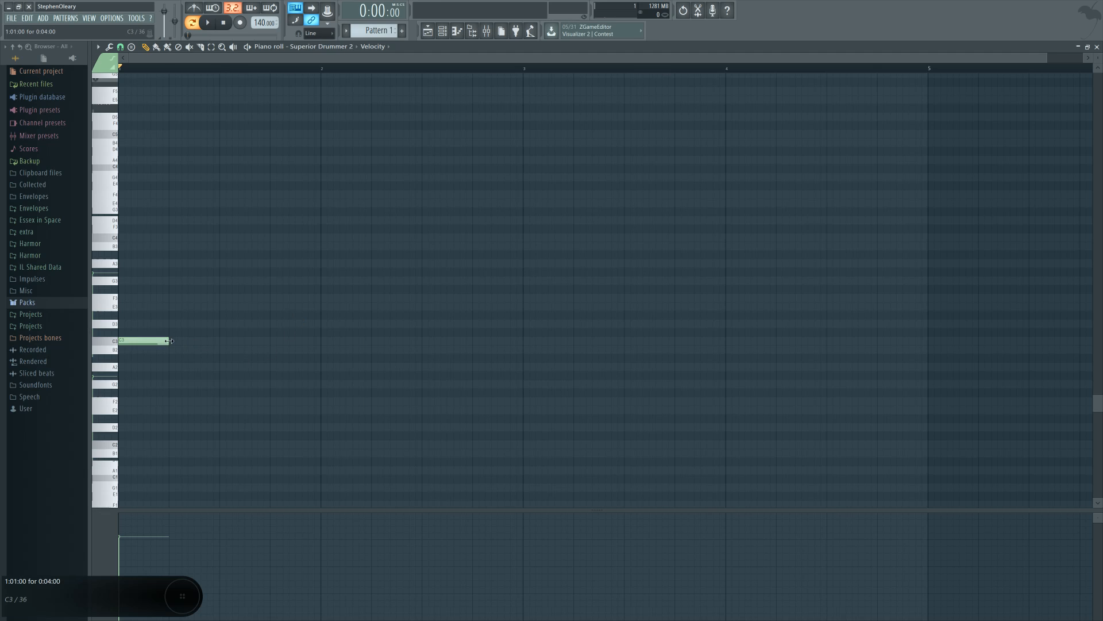
drag(169, 341, 321, 341)
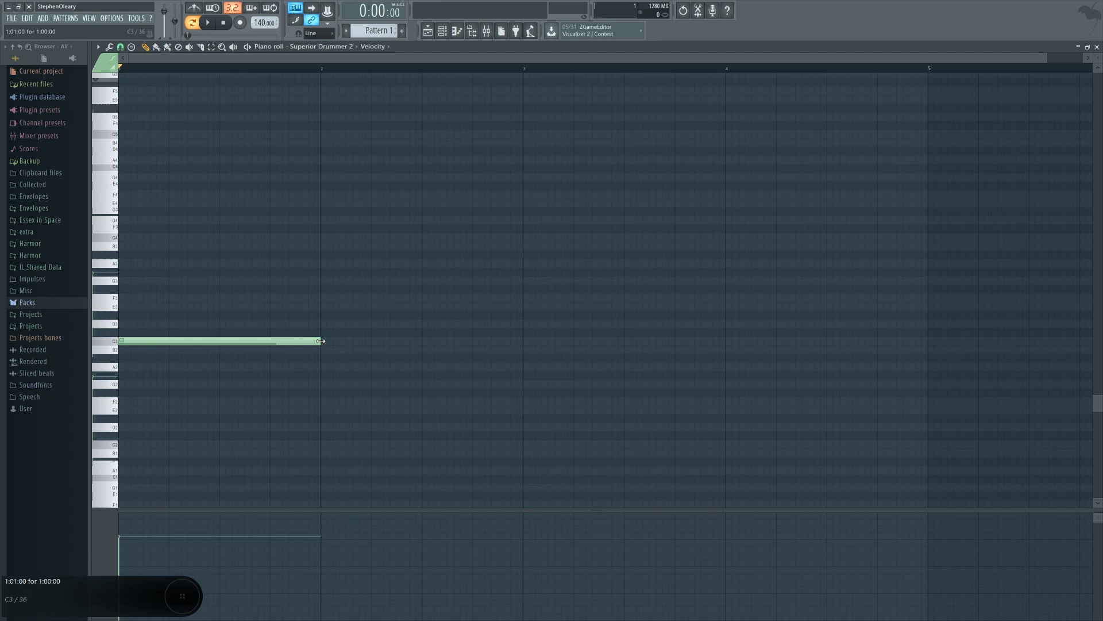
drag(320, 341, 168, 341)
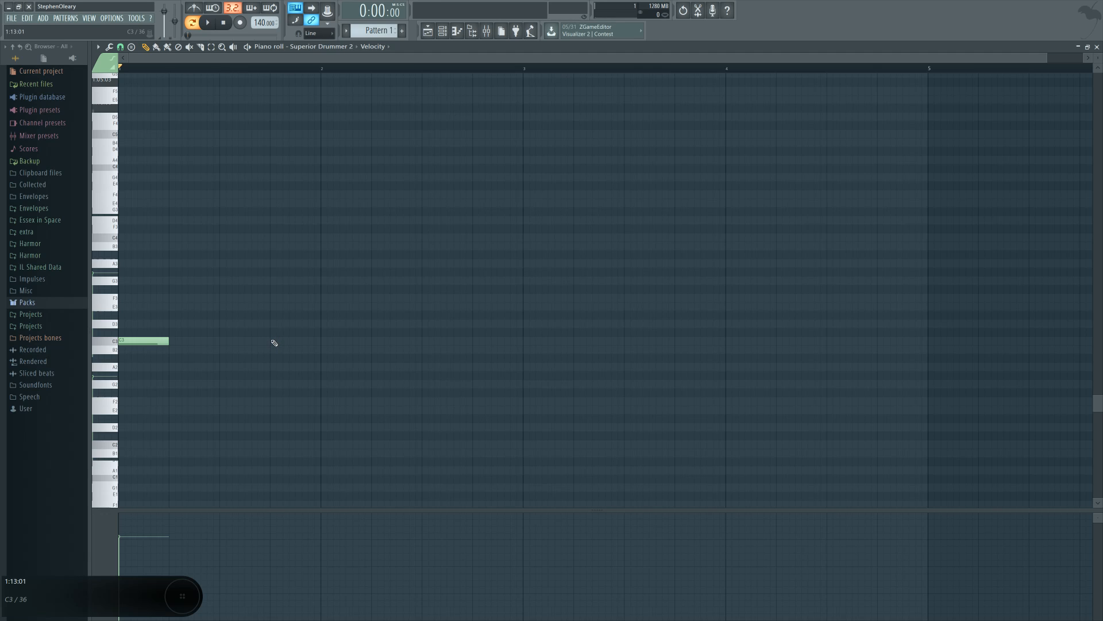
Shorten the C3 note at the start of bar 1 to two steps (0:02:00)
mouse_move(167, 343)
mouse_down()
mouse_move(423, 347)
mouse_move(165, 347)
mouse_move(174, 345)
mouse_up()
mouse_move(168, 340)
mouse_down()
mouse_move(127, 344)
mouse_move(169, 344)
mouse_up()
drag(168, 344, 155, 343)
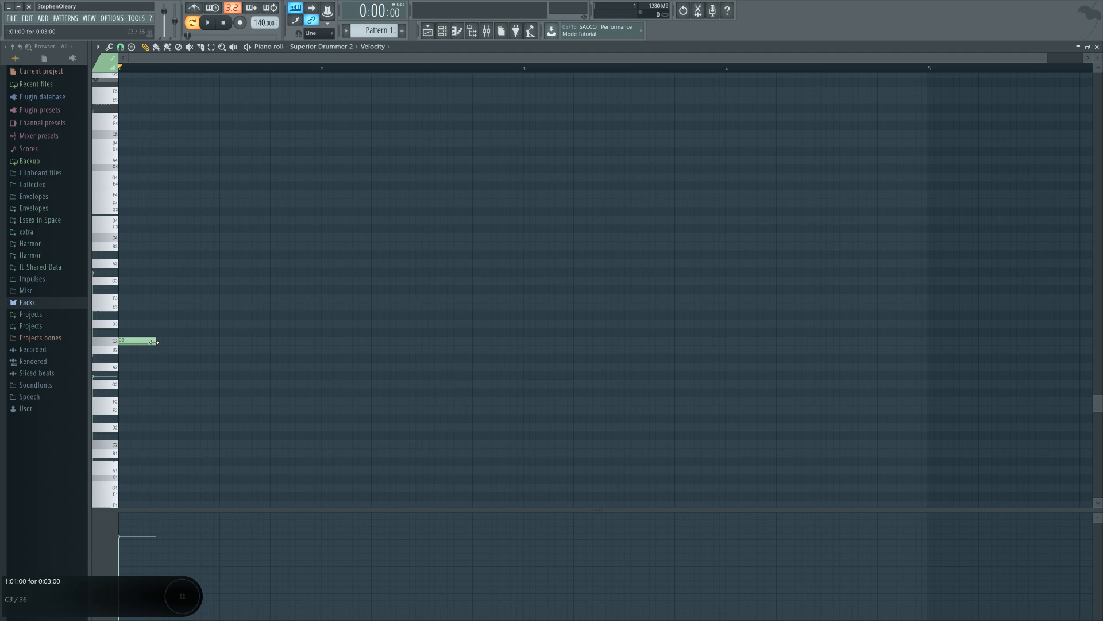
drag(154, 343, 144, 343)
Try a second C3 note right after the first one and delete it
click(151, 343)
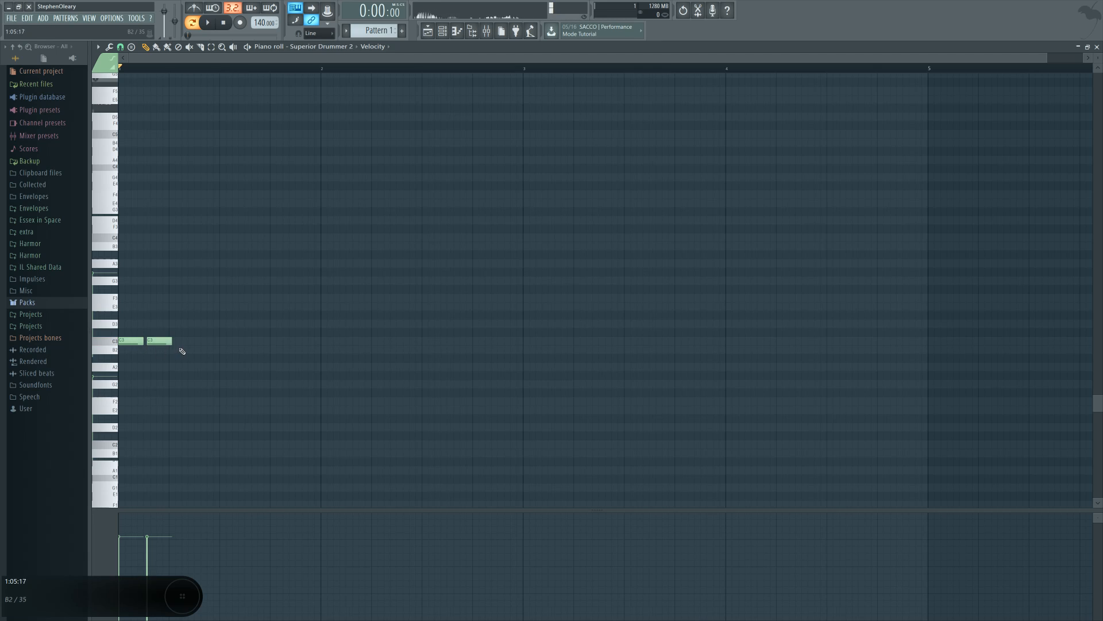
mouse_move(162, 341)
mouse_down()
mouse_move(98, 349)
mouse_move(423, 354)
mouse_move(162, 356)
mouse_move(144, 341)
mouse_up()
right_click(151, 341)
right_click(151, 351)
Play back the pattern containing only the C3 note at the start of bar 1
click(124, 343)
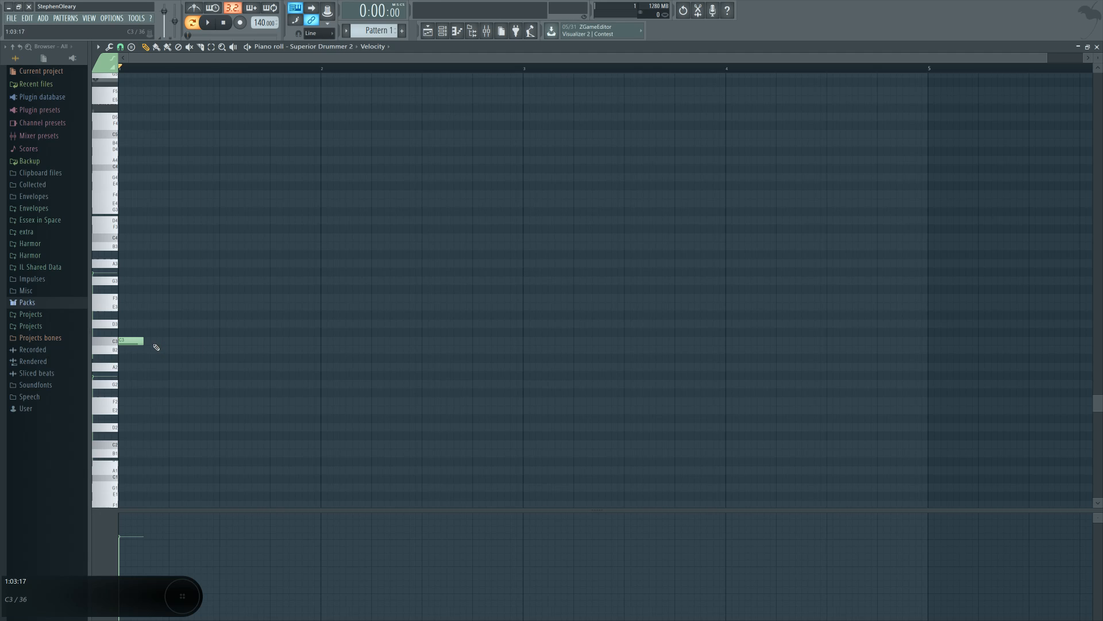
key(d)
click(207, 23)
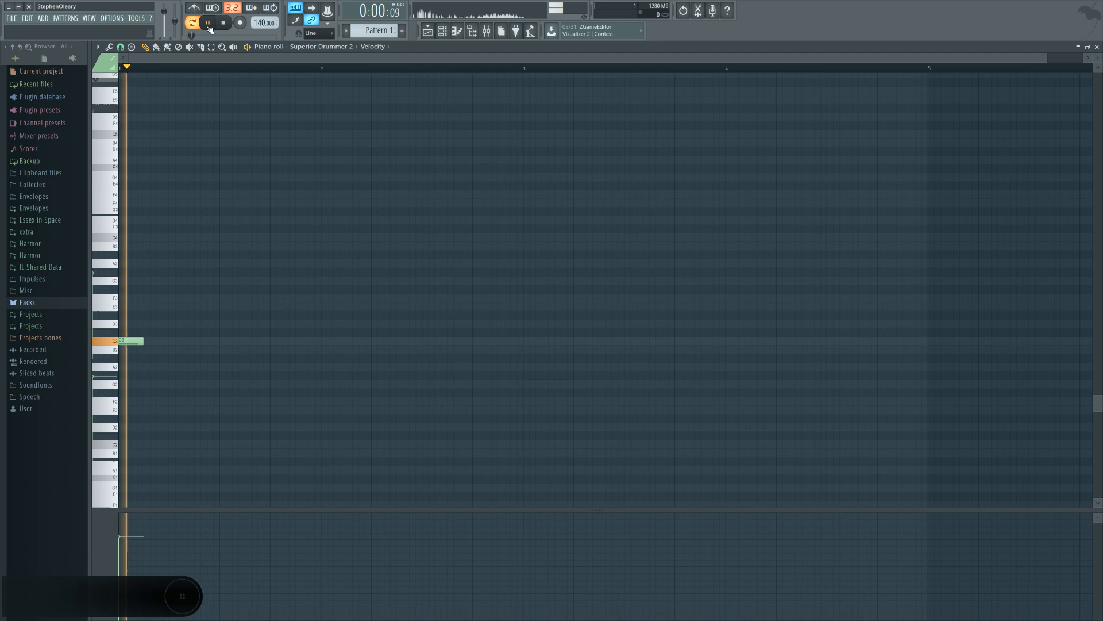
click(224, 23)
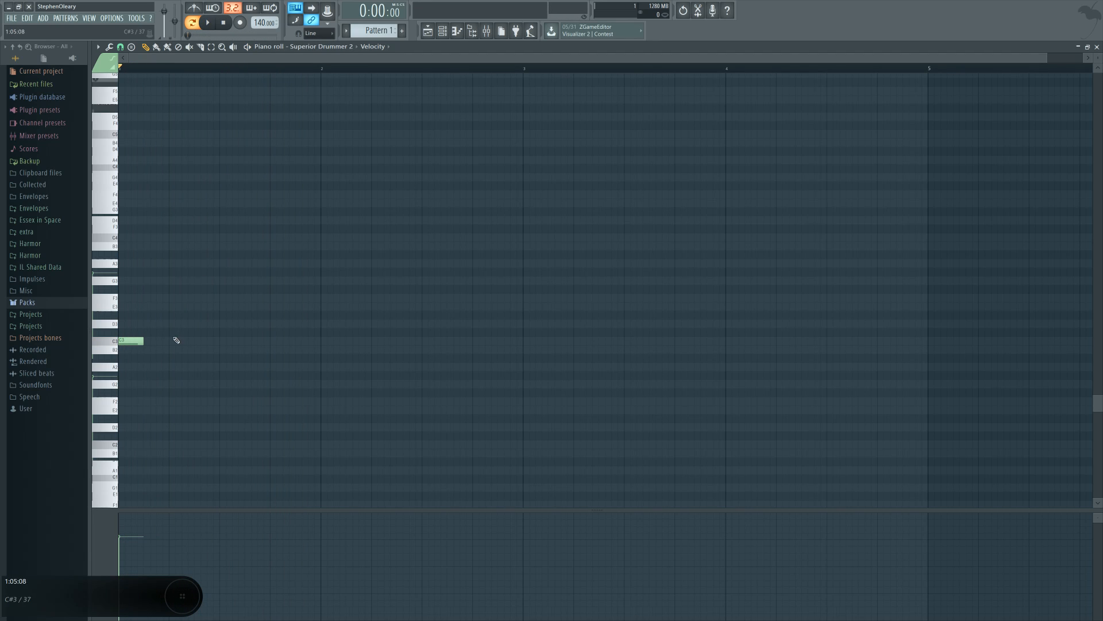
Add C3 notes on beats 2, 3 and 4 of bar 1 and play the pattern
click(175, 341)
click(221, 341)
click(270, 342)
right_click(274, 344)
click(274, 343)
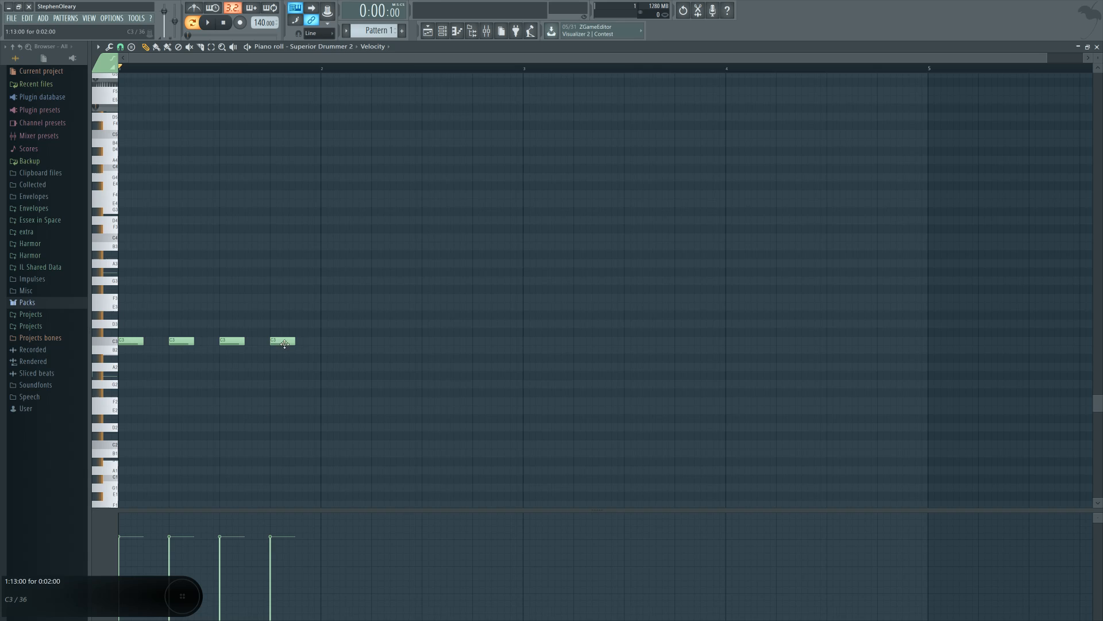
key(space)
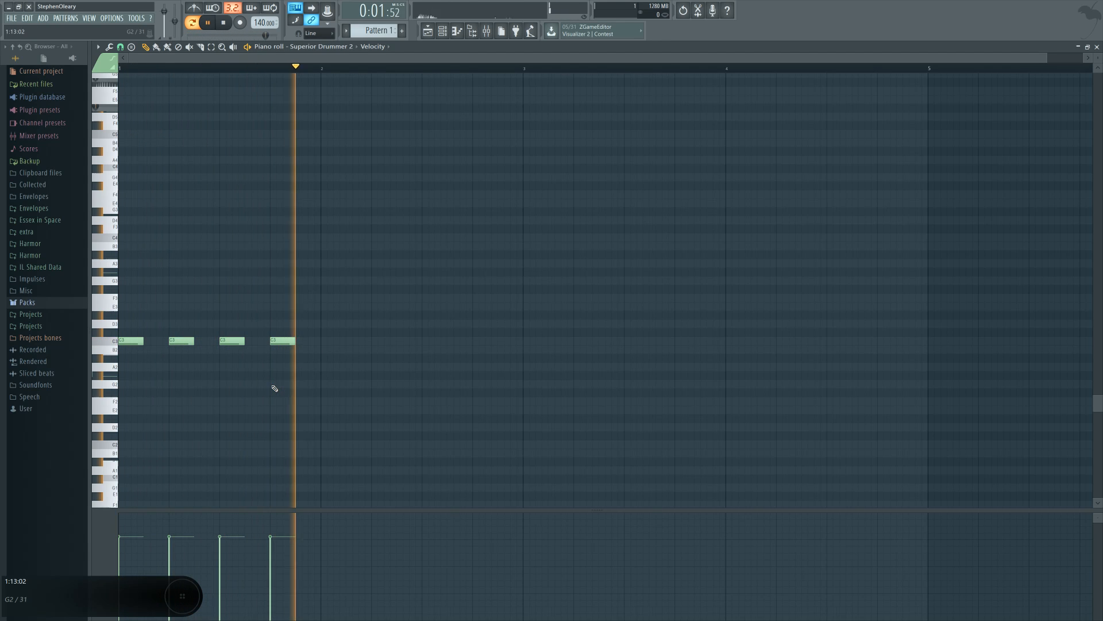
key(space)
Set the tempo to 128 BPM and delete the C3 notes on beats 2, 3 and 4
drag(262, 23, 264, 21)
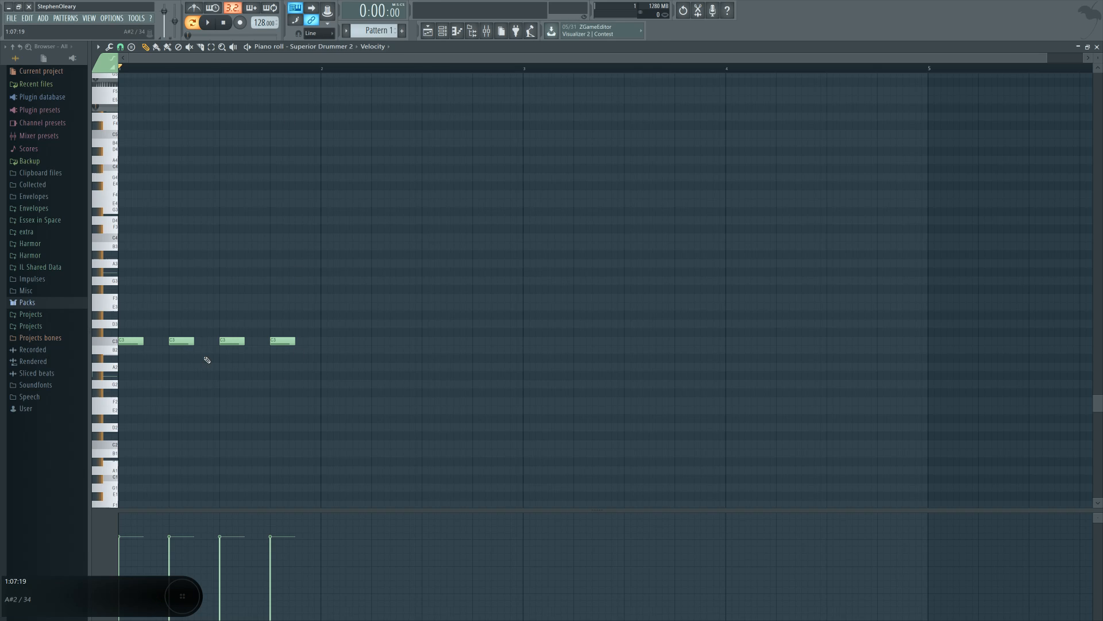
right_click(181, 341)
right_click(232, 341)
right_click(283, 340)
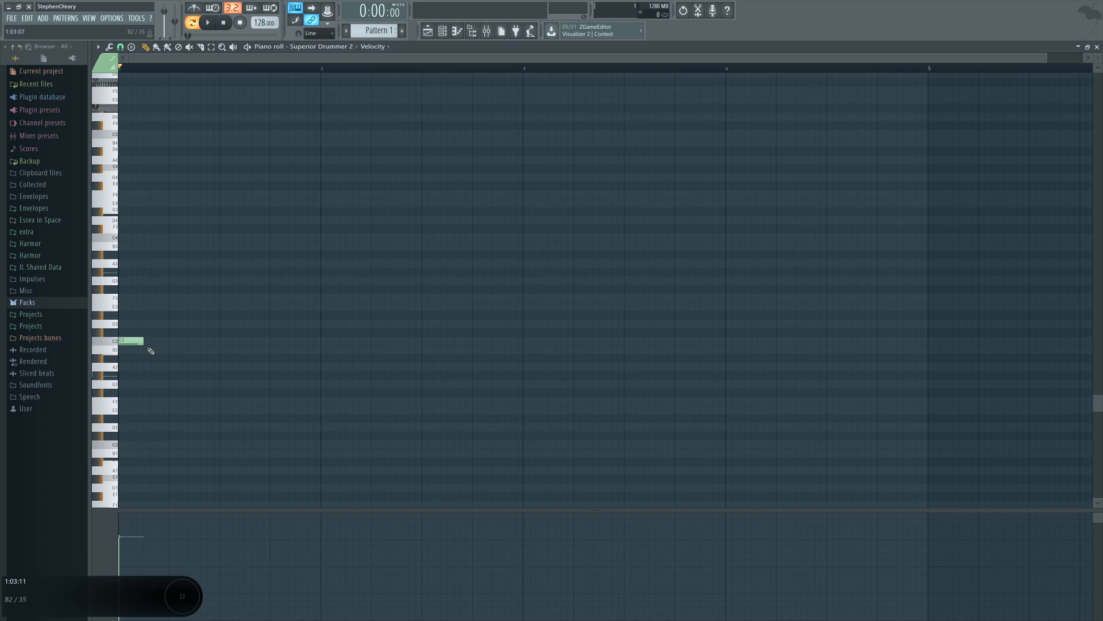
Place an F#3 note at the start of bar 1 and shorten it to one step
click(147, 289)
drag(144, 289, 130, 289)
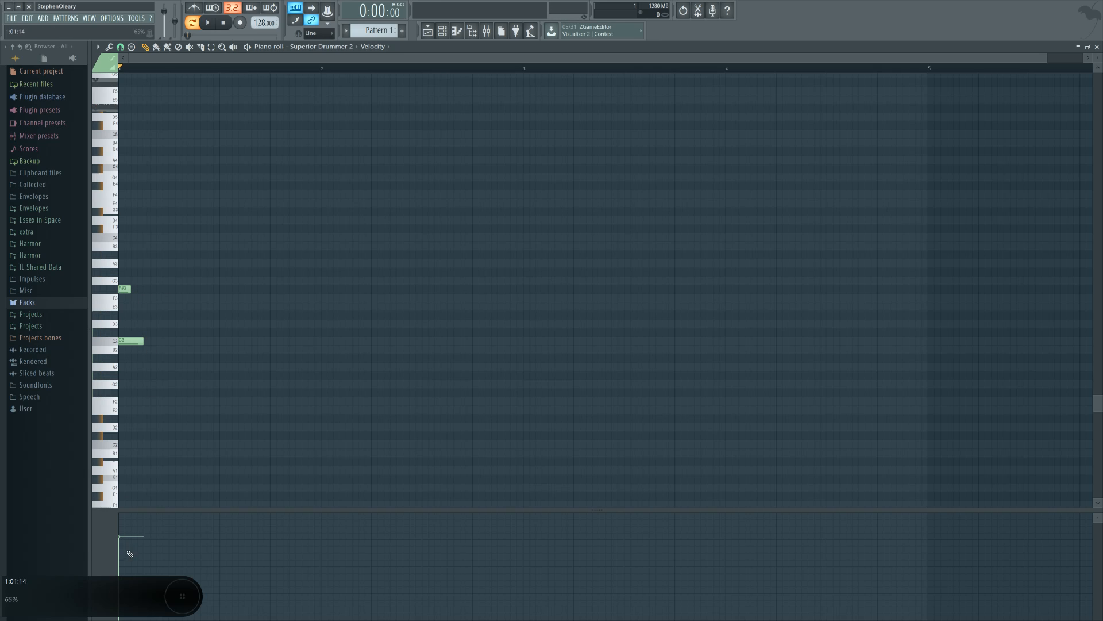
Try placing a second F#3 note about three steps after the first one
click(161, 289)
right_click(162, 290)
click(155, 289)
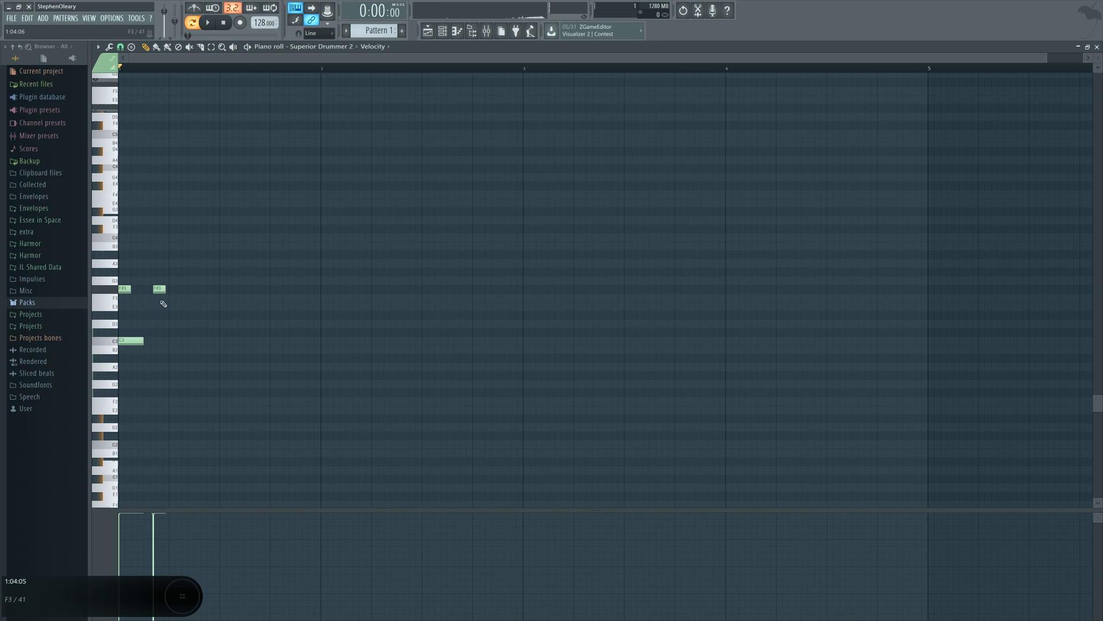
right_click(161, 290)
click(156, 289)
right_click(156, 289)
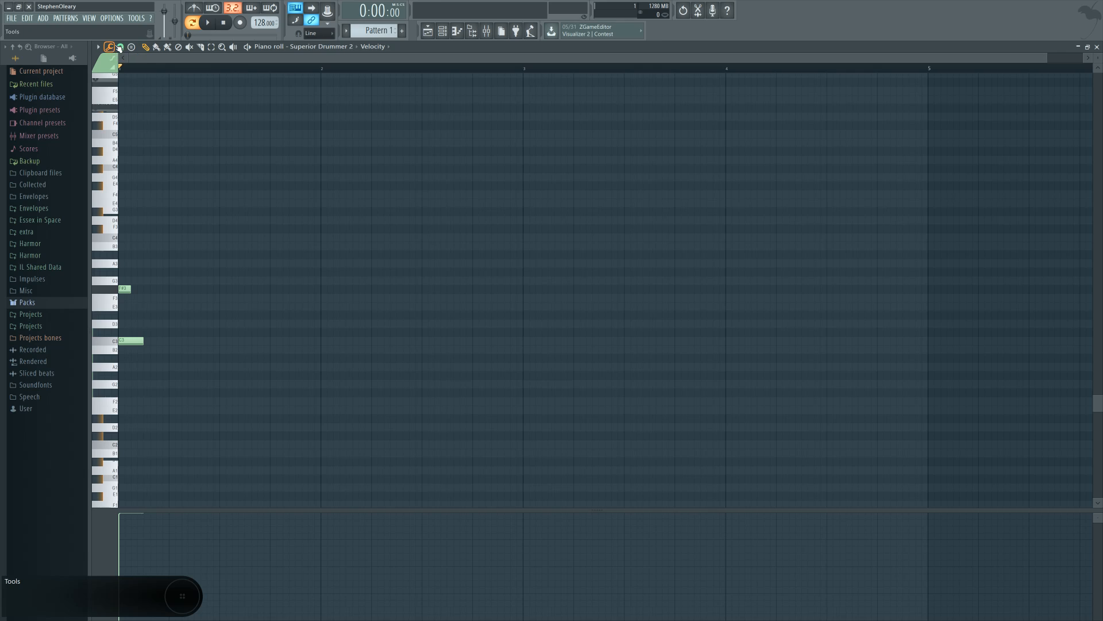
Change the piano roll's snap-to-grid setting so notes land on whole steps, and pick up the F#3 note's length for new notes
click(120, 47)
click(120, 46)
click(121, 46)
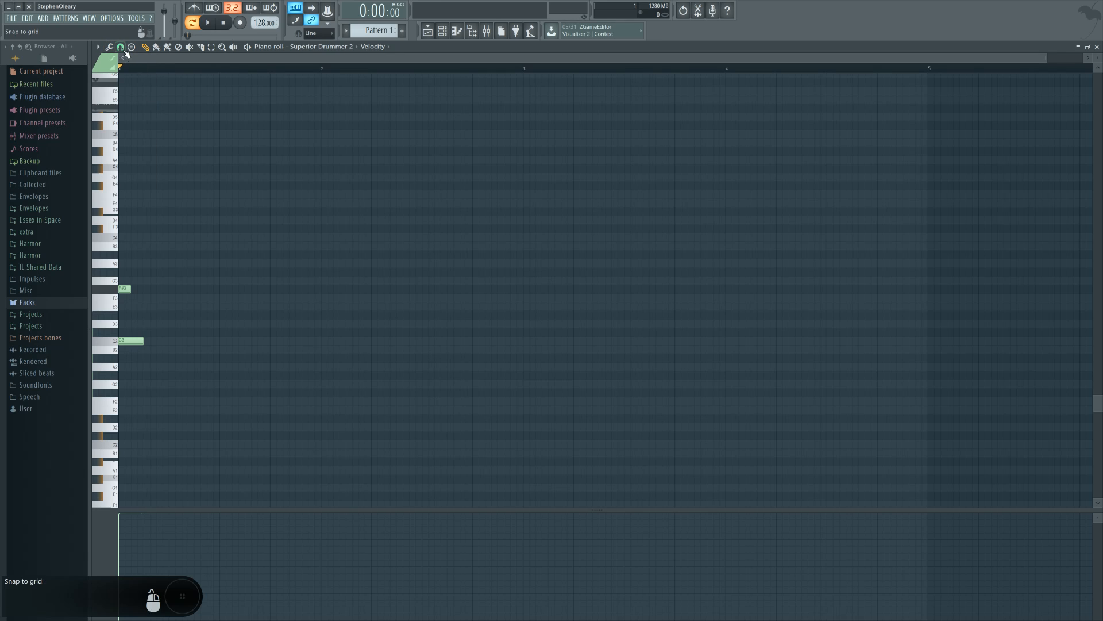
click(121, 46)
click(145, 135)
click(127, 290)
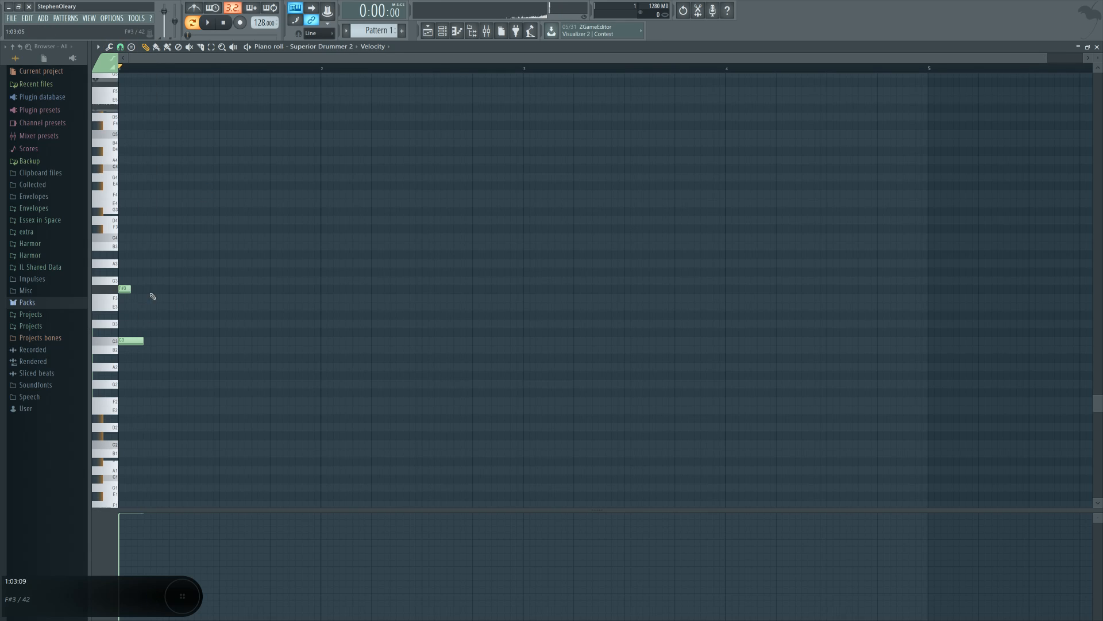
Add one-step F#3 notes on steps 4, 7, 9, 12 and 15 of bar 1
click(159, 290)
click(197, 289)
click(222, 289)
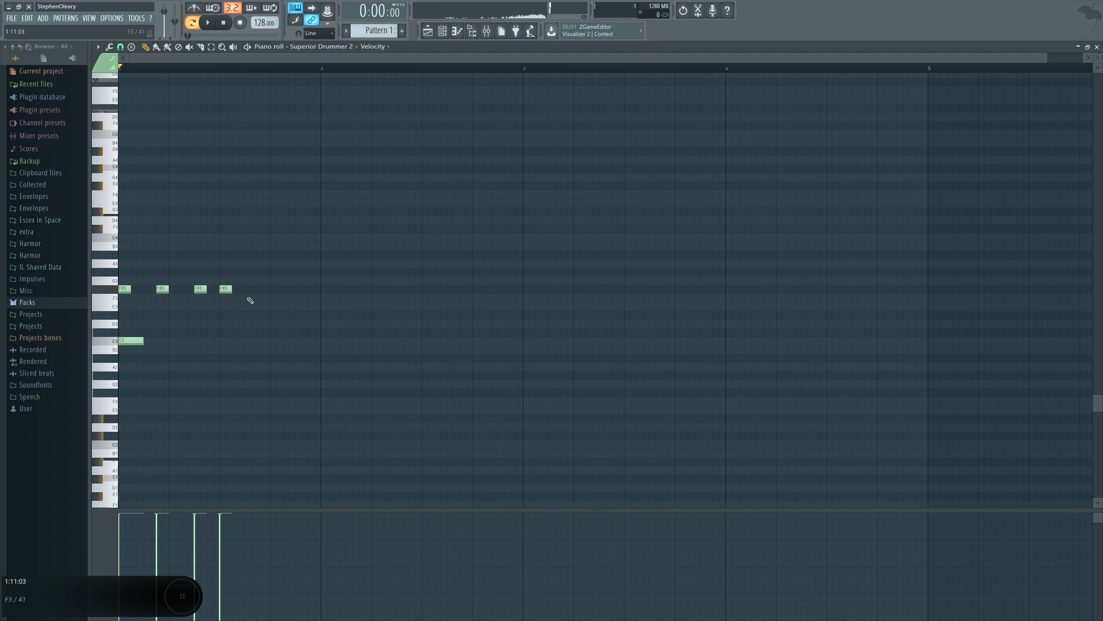
click(260, 290)
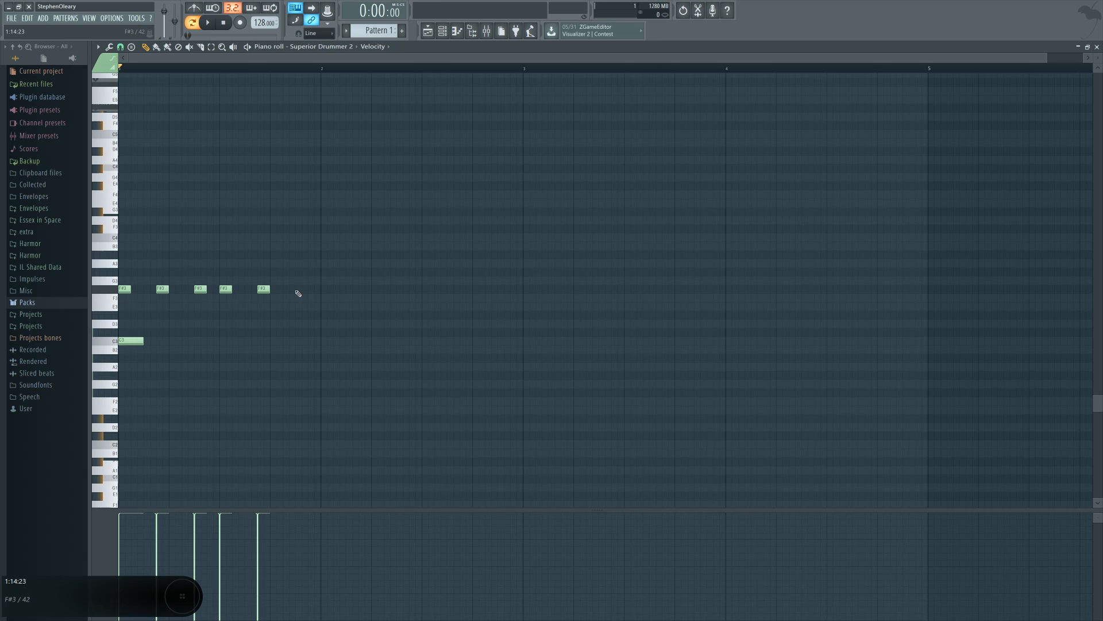
click(298, 289)
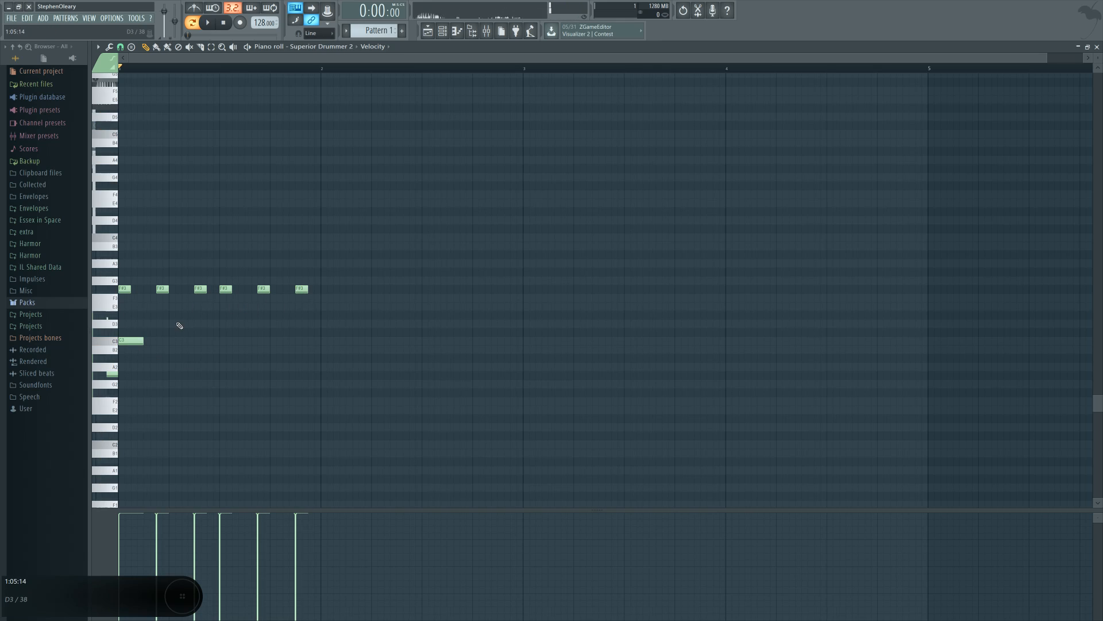
Add D3 notes on steps 5, 8, 10 and 13 and a C3 note on step 11 of bar 1
click(182, 322)
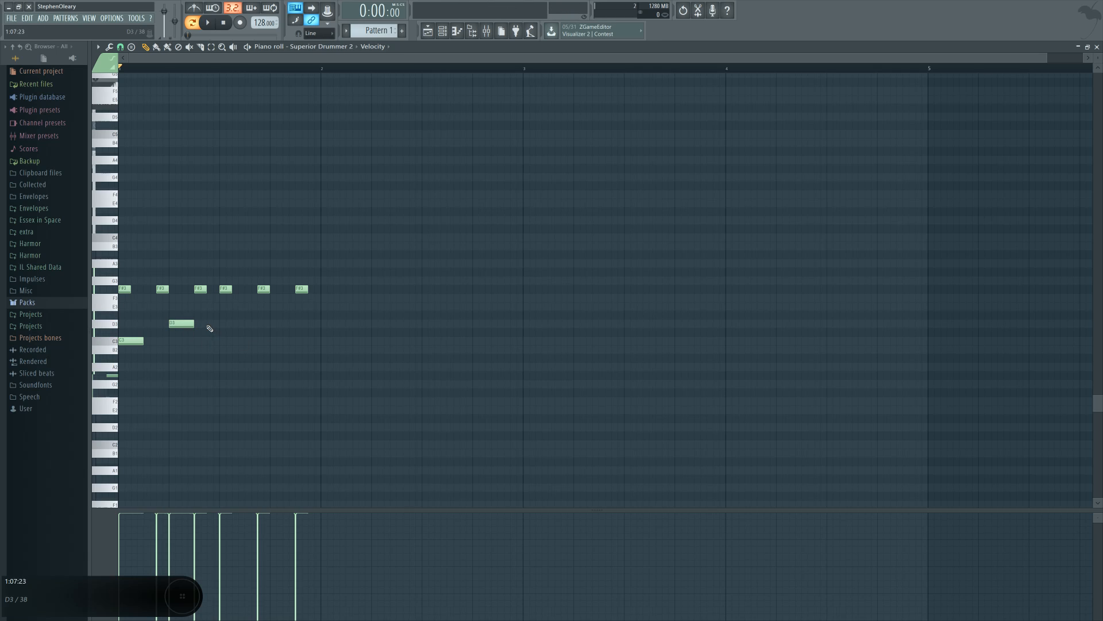
click(209, 325)
mouse_move(231, 326)
mouse_down()
mouse_move(220, 326)
mouse_move(295, 324)
mouse_move(235, 324)
mouse_move(246, 323)
mouse_up()
click(271, 324)
click(248, 340)
Lower the velocity of the D3 notes on steps 8 and 10 and play the pattern
drag(209, 543, 221, 539)
key(space)
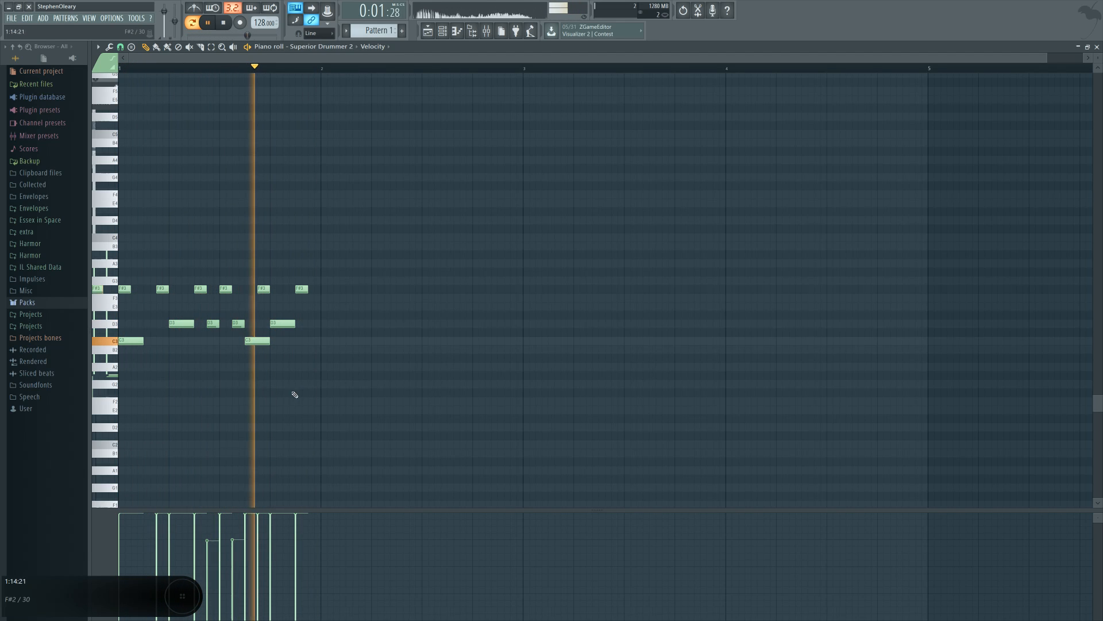
key(space)
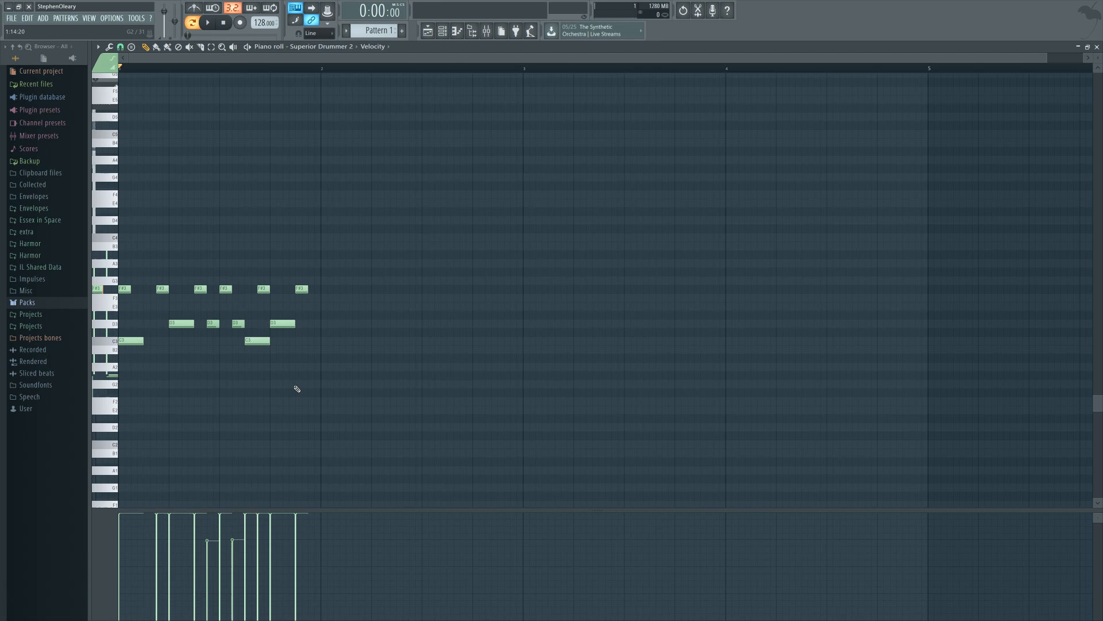
Highlight the C3 and D3 notes as one group and the F#3 notes as another, leaving nothing selected
drag(358, 363, 118, 319)
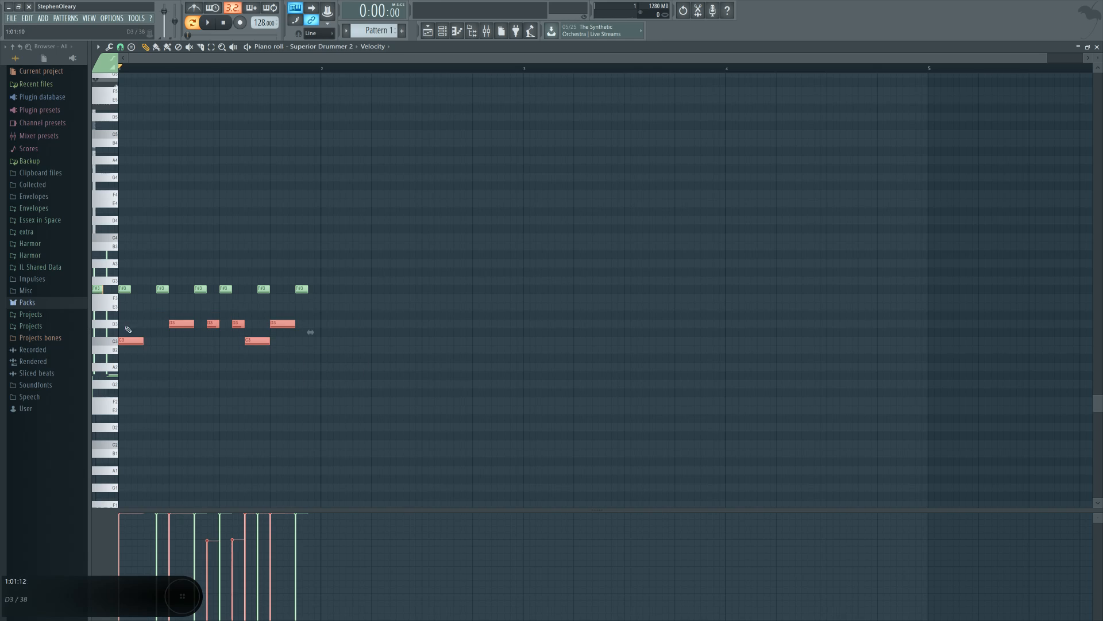
right_click(249, 393)
drag(371, 310, 118, 280)
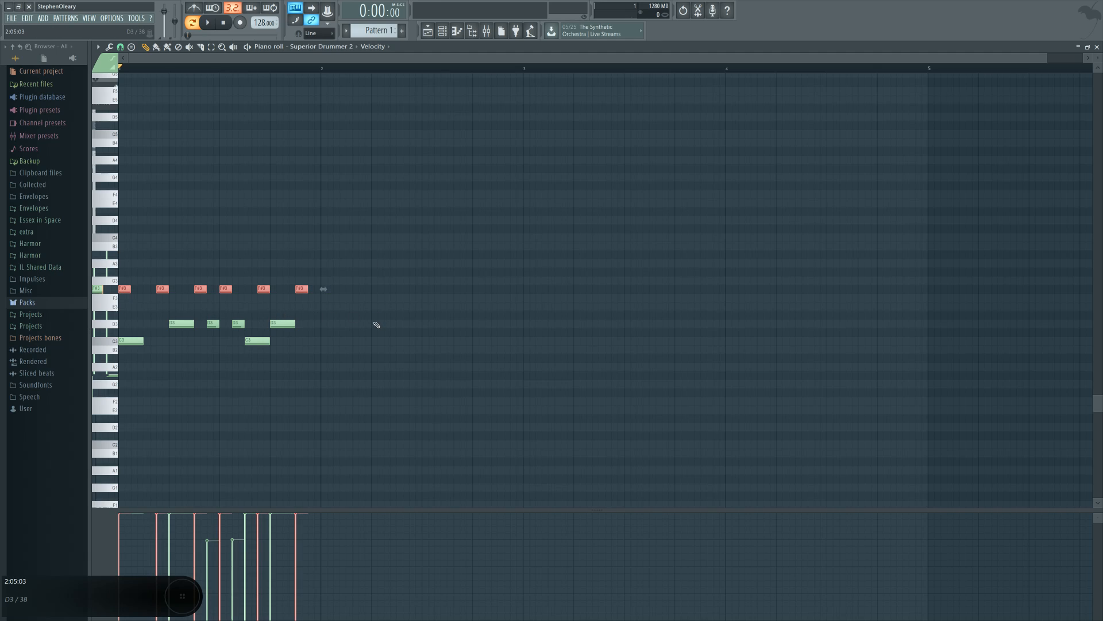
right_click(374, 327)
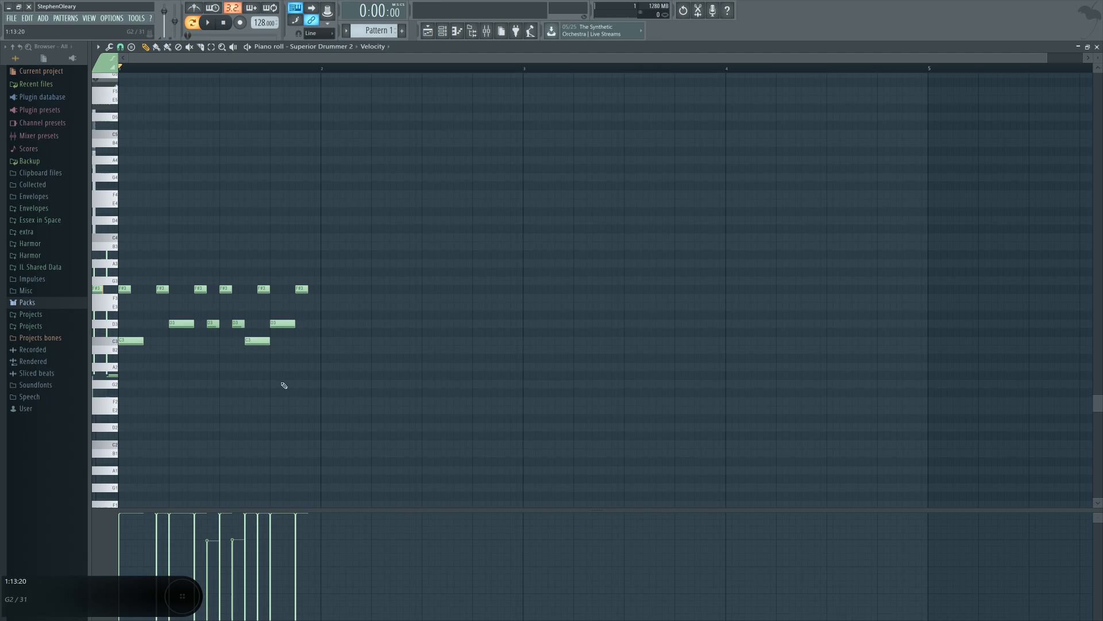
Turn on the metronome and play the drum pattern against it
key(space)
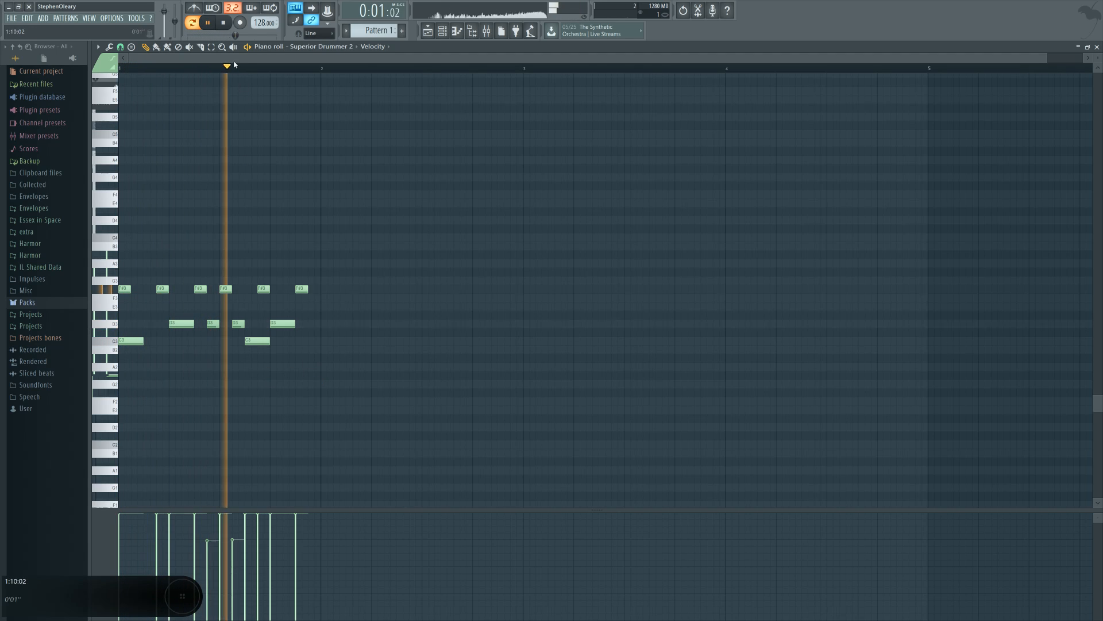
click(223, 22)
click(194, 8)
click(208, 23)
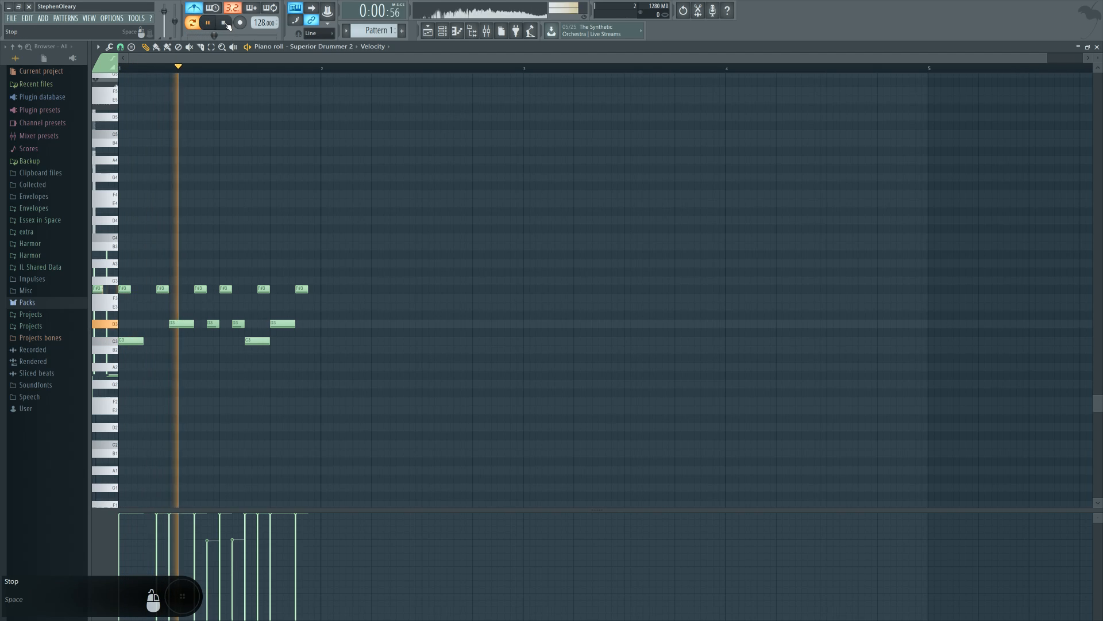
key(space)
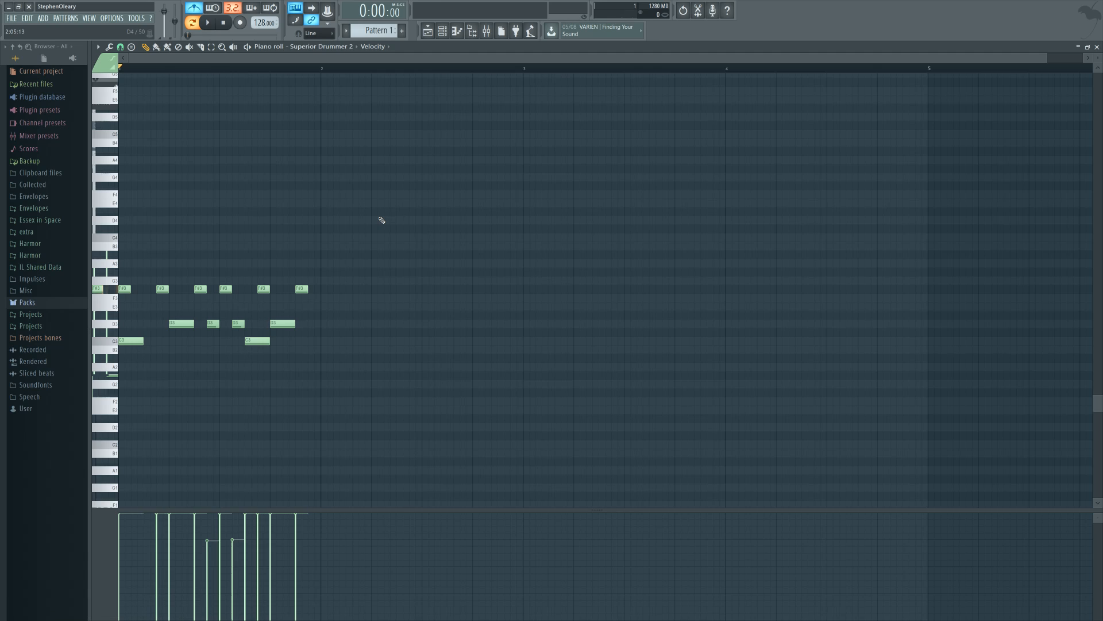
Replay the drum pattern several times with the metronome on
key(space)
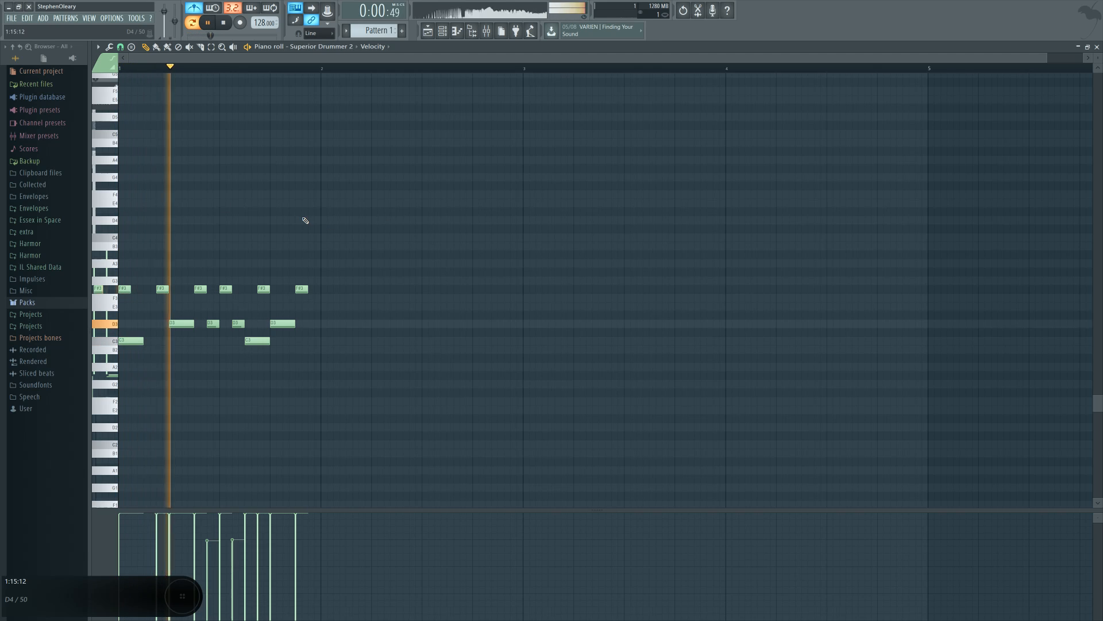
key(space)
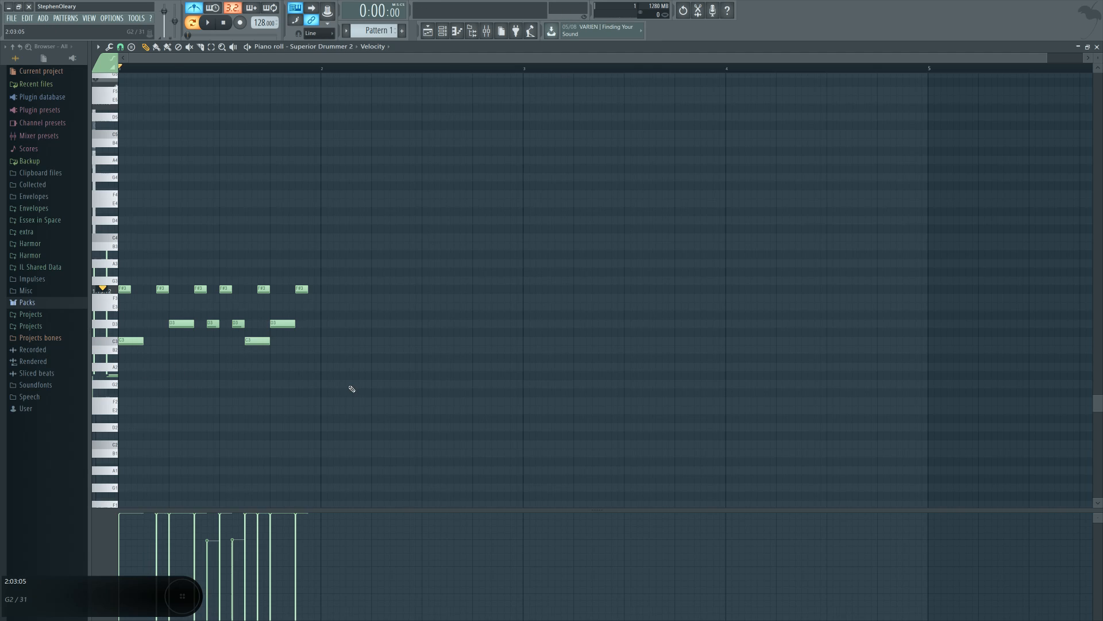
key(space)
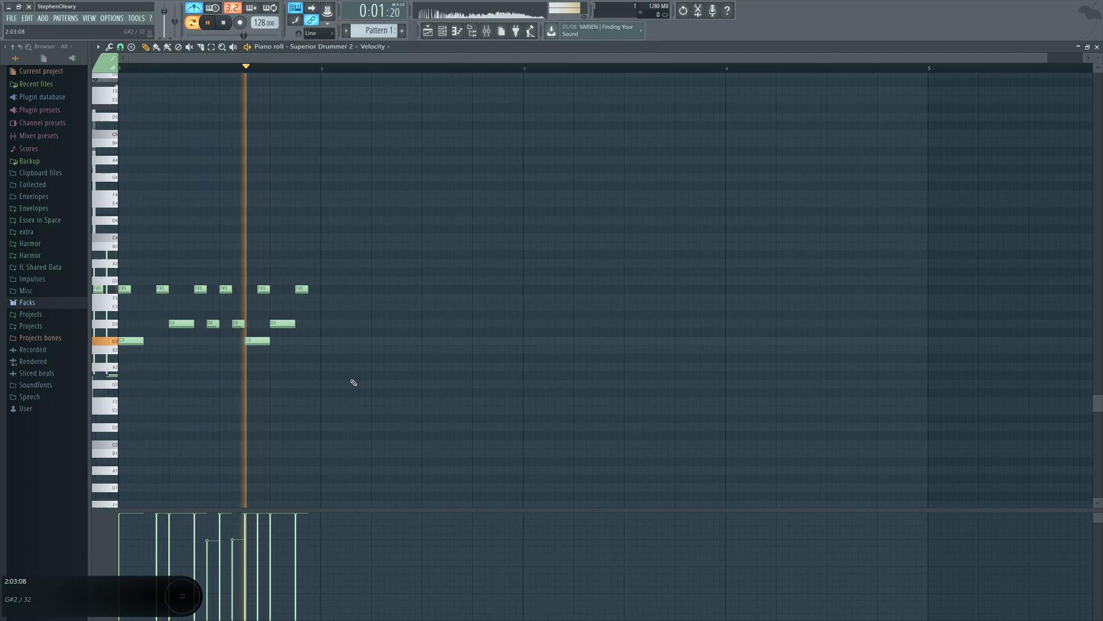
key(space)
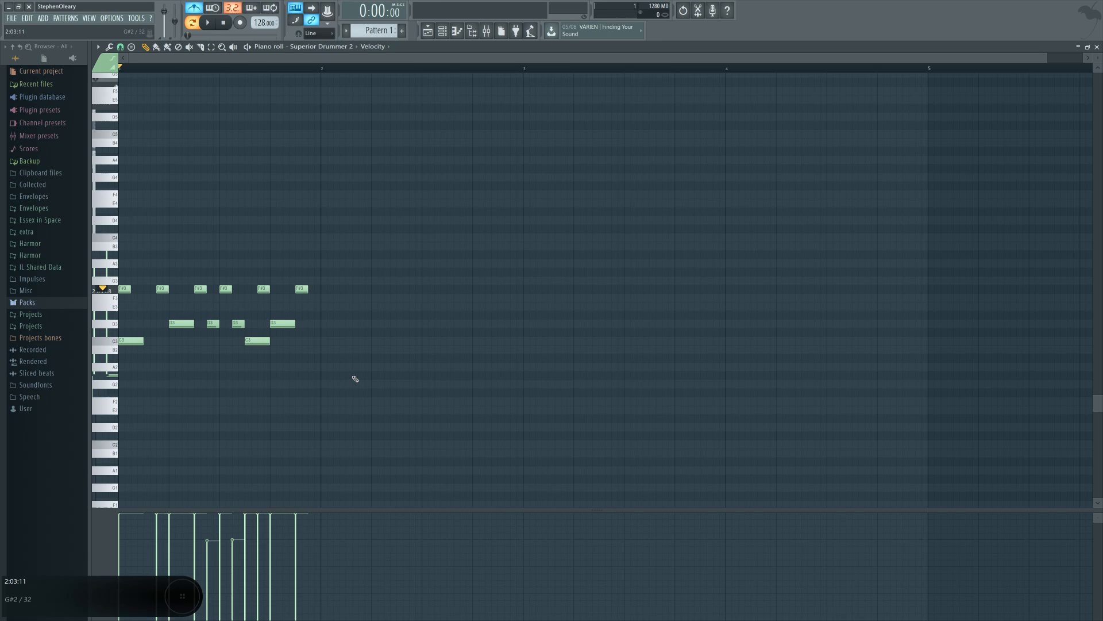
key(space)
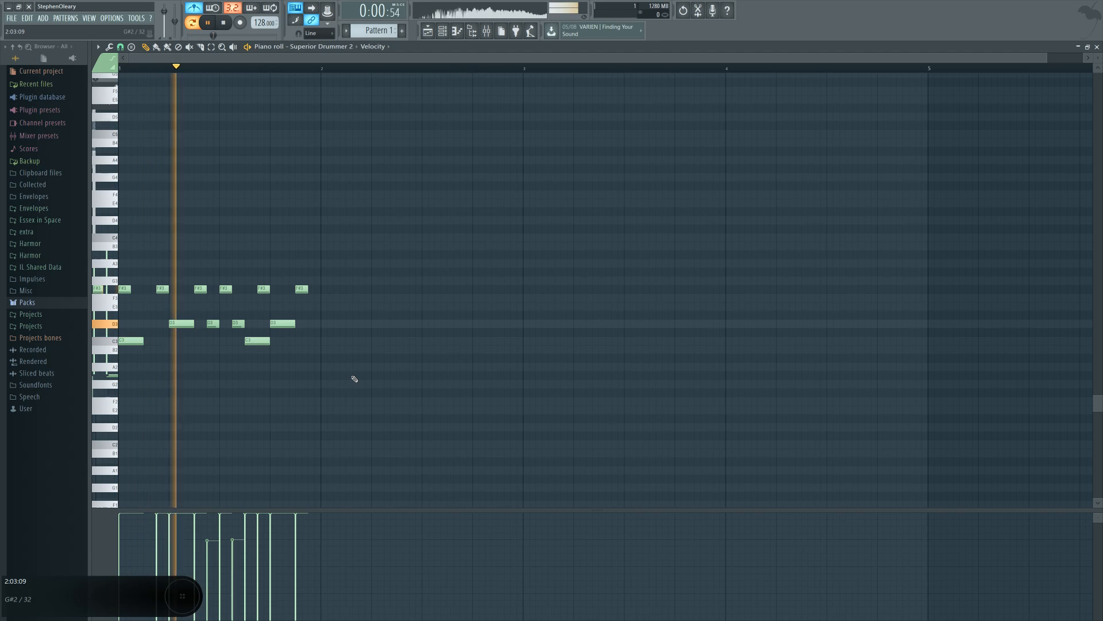
Stop playback and delete every note except the F#3 note on step 1
key(space)
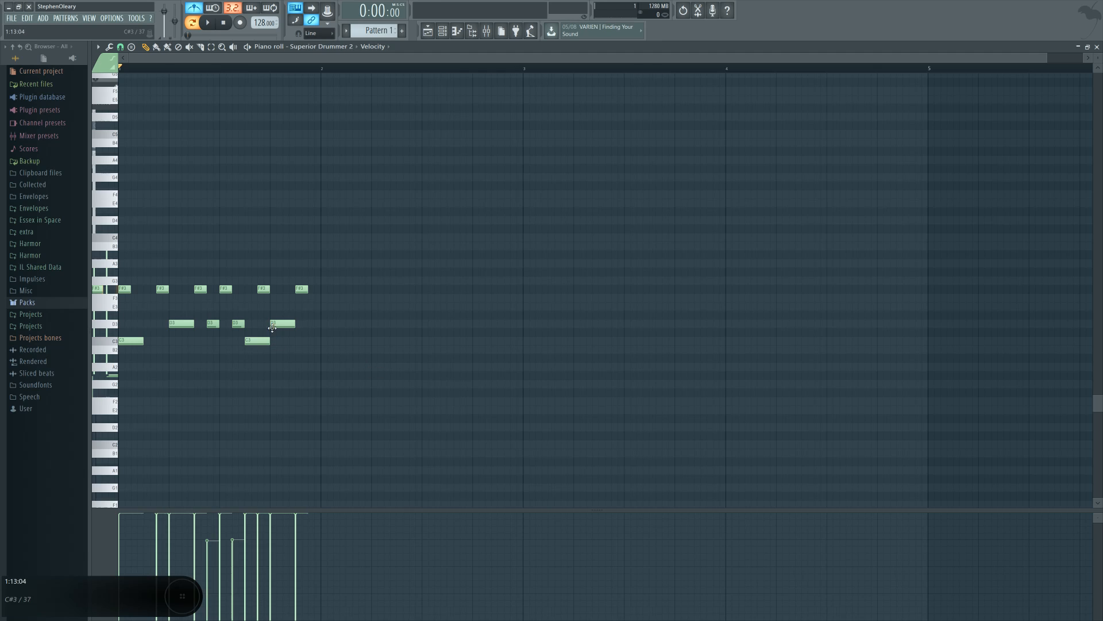
mouse_move(272, 325)
mouse_down()
mouse_move(171, 339)
mouse_move(298, 287)
mouse_move(138, 341)
mouse_up()
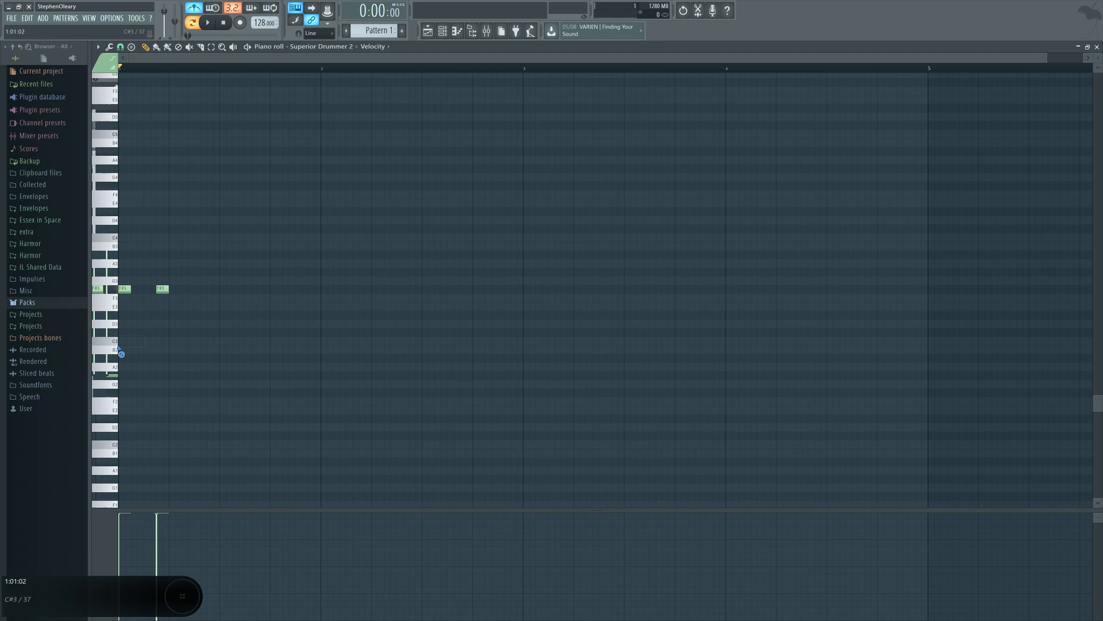
right_click(164, 291)
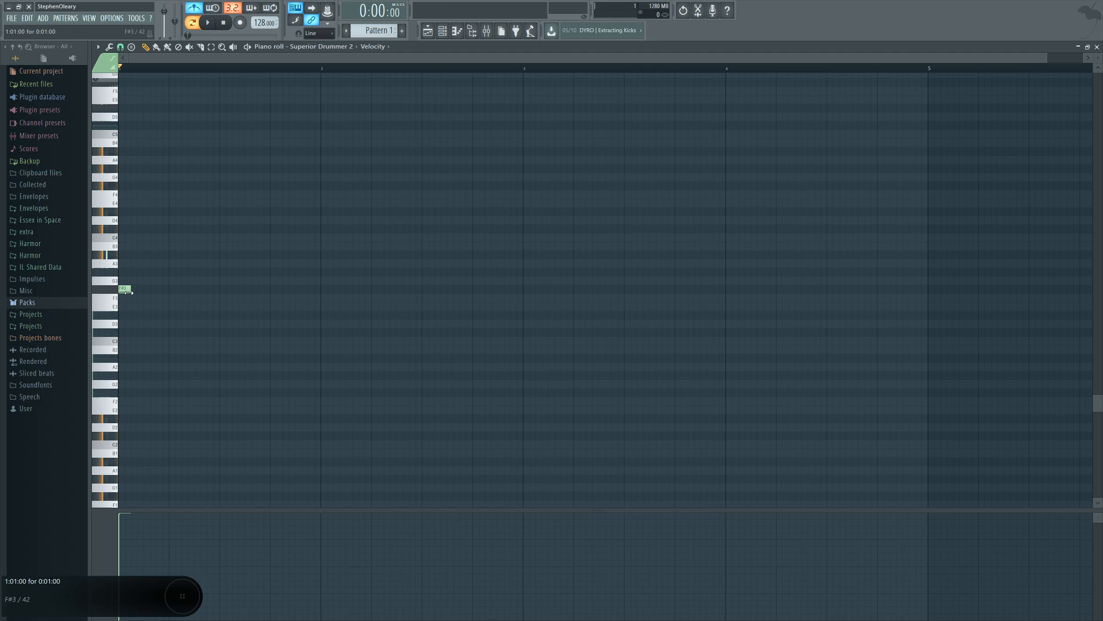
Lengthen the first F#3 note to three steps and fill the bar with F#3 notes grouped 3-3-3-3-2-2
drag(130, 290, 155, 291)
click(164, 291)
click(202, 292)
click(240, 292)
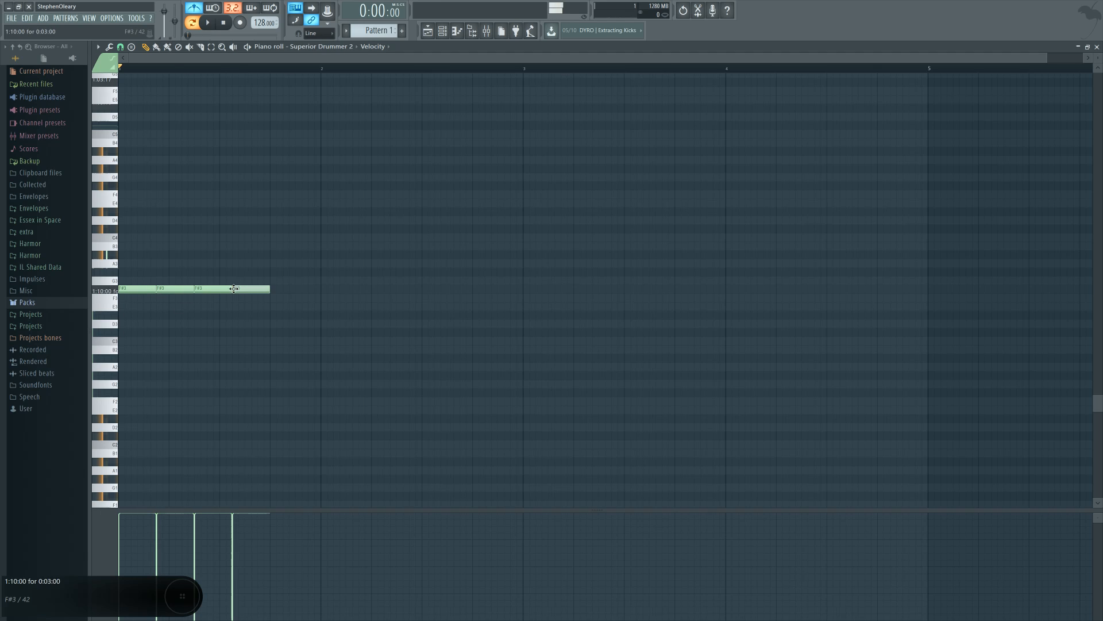
click(278, 292)
click(303, 292)
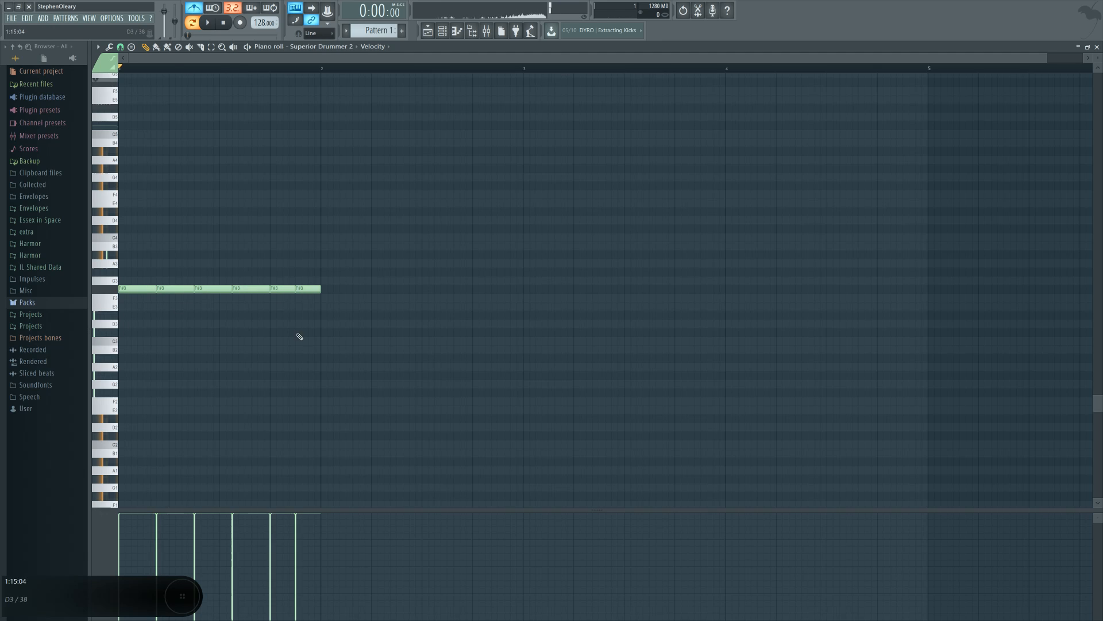
Place a two-step C3 note on each of the four beats and play the pattern
click(128, 342)
click(175, 341)
click(227, 342)
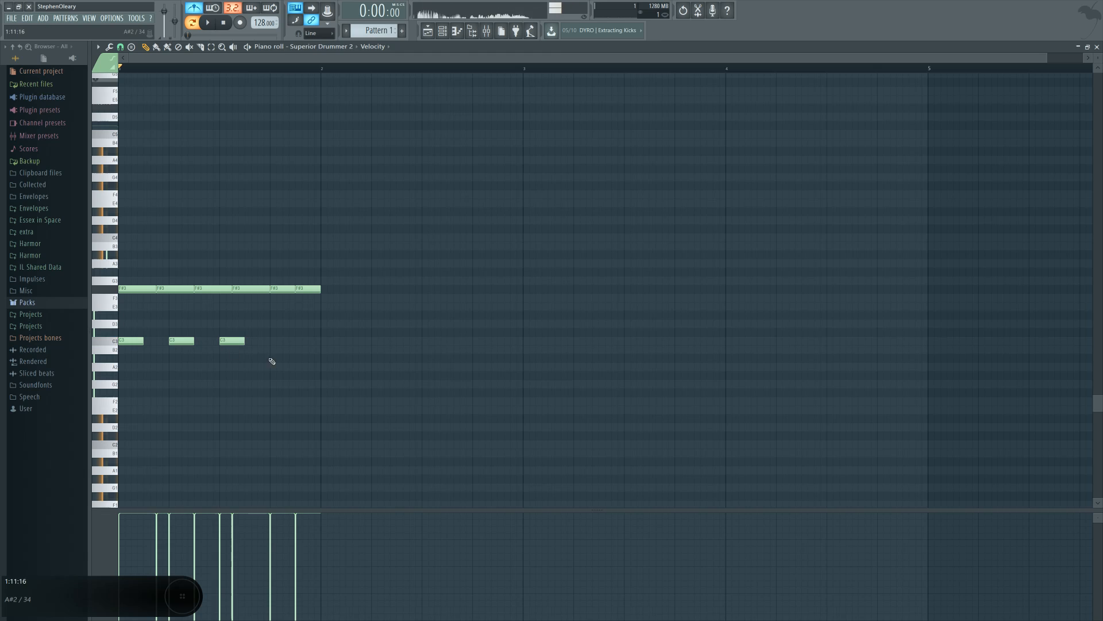
click(277, 341)
key(space)
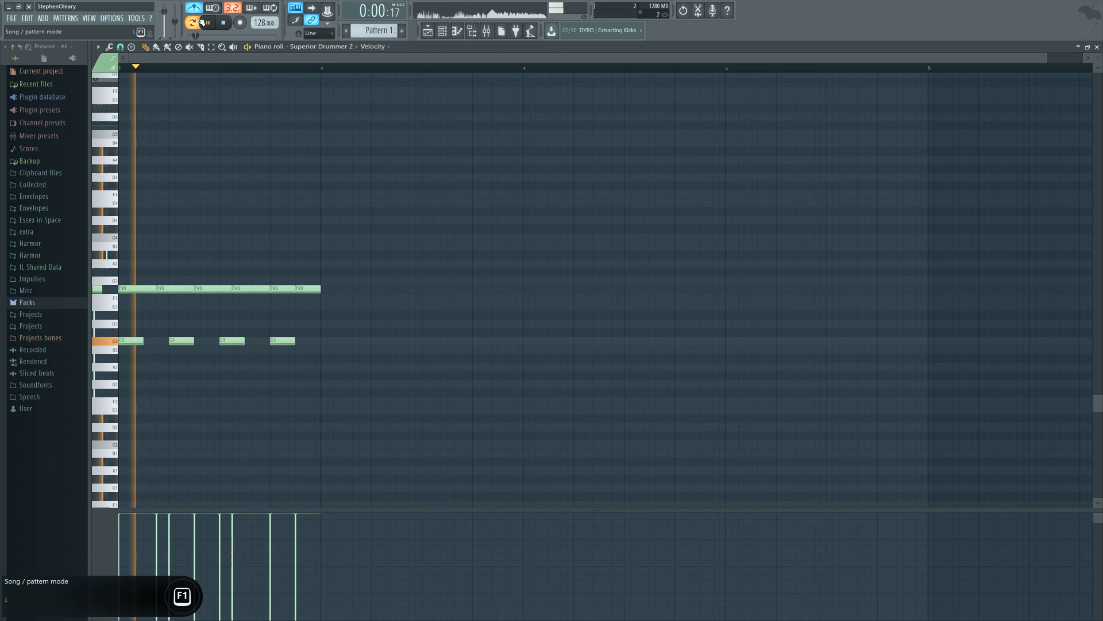
key(space)
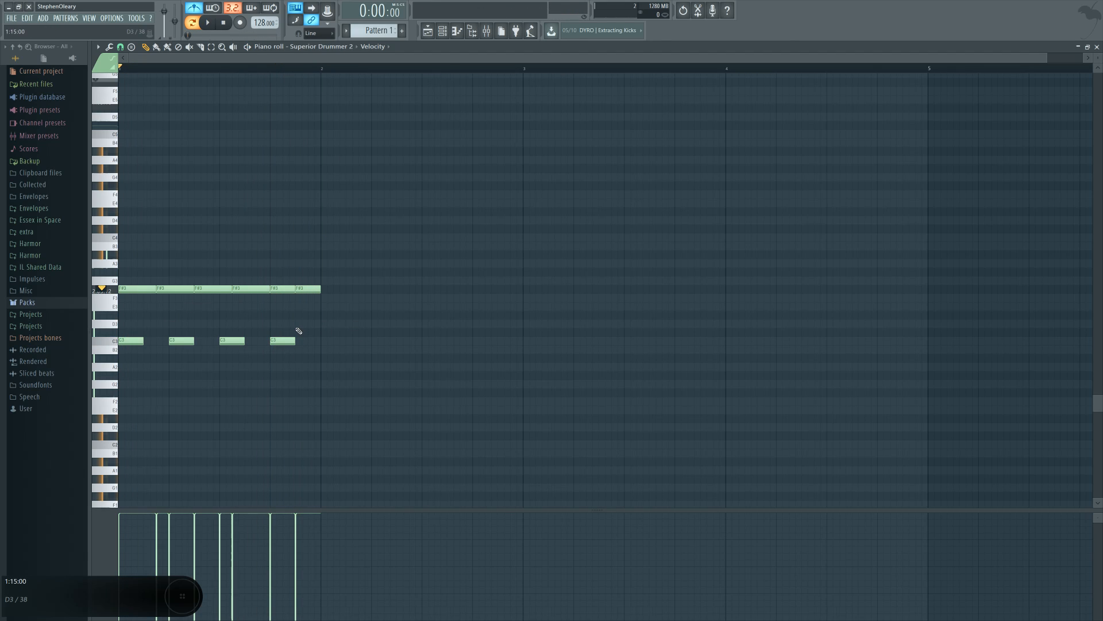
Turn off the metronome and delete the whole F#3 line
click(193, 7)
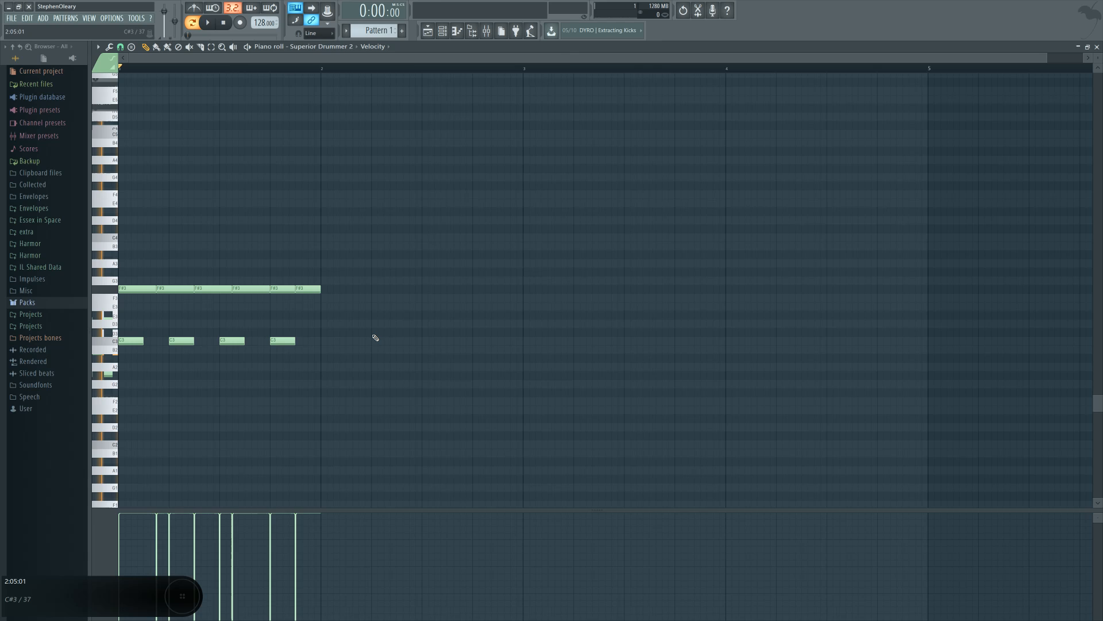
drag(317, 290, 121, 291)
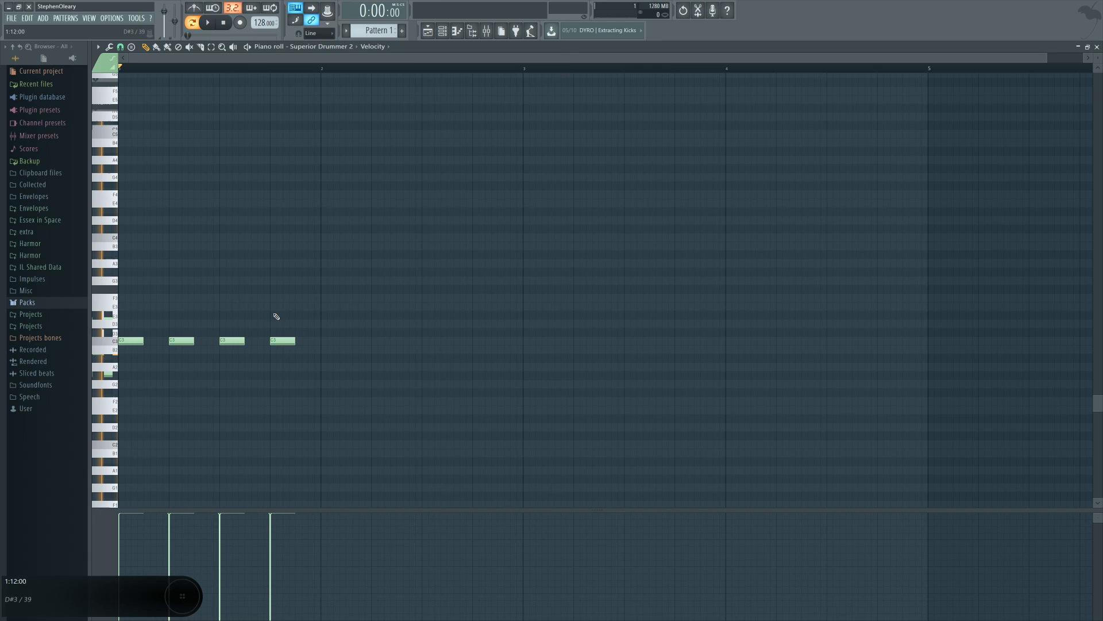
Undo the recent note edits back to the earlier groove with short F#3 notes over the C3 and D3 hits
key(ctrl+alt+z)
key(ctrl+alt+z)
key(ctrl+alt+z)
key(ctrl+alt+z)
key(ctrl+alt+z)
key(ctrl+alt+z)
key(ctrl+alt+z)
key(ctrl+alt+z)
key(ctrl+alt+z)
key(ctrl+alt+z)
key(ctrl+alt+z)
key(ctrl+alt+z)
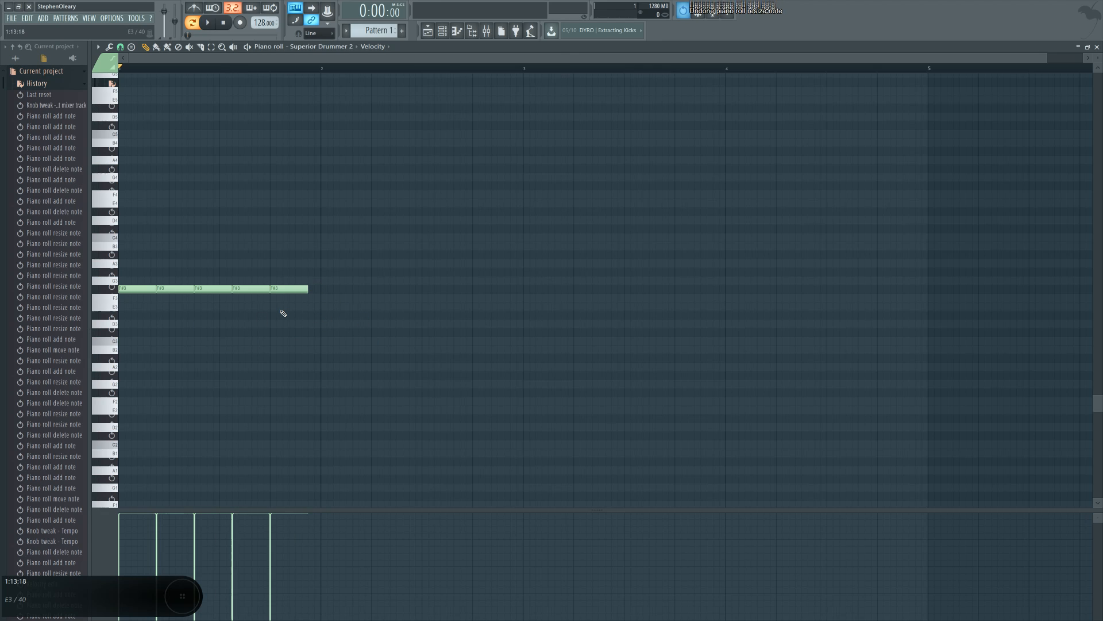
key(ctrl+shift+z)
key(ctrl+shift+z)
key(ctrl+shift+z)
key(ctrl+shift+z)
key(ctrl+shift+z)
key(ctrl+shift+z)
key(ctrl+shift+z)
key(ctrl+shift+z)
key(ctrl+shift+z)
key(ctrl+shift+z)
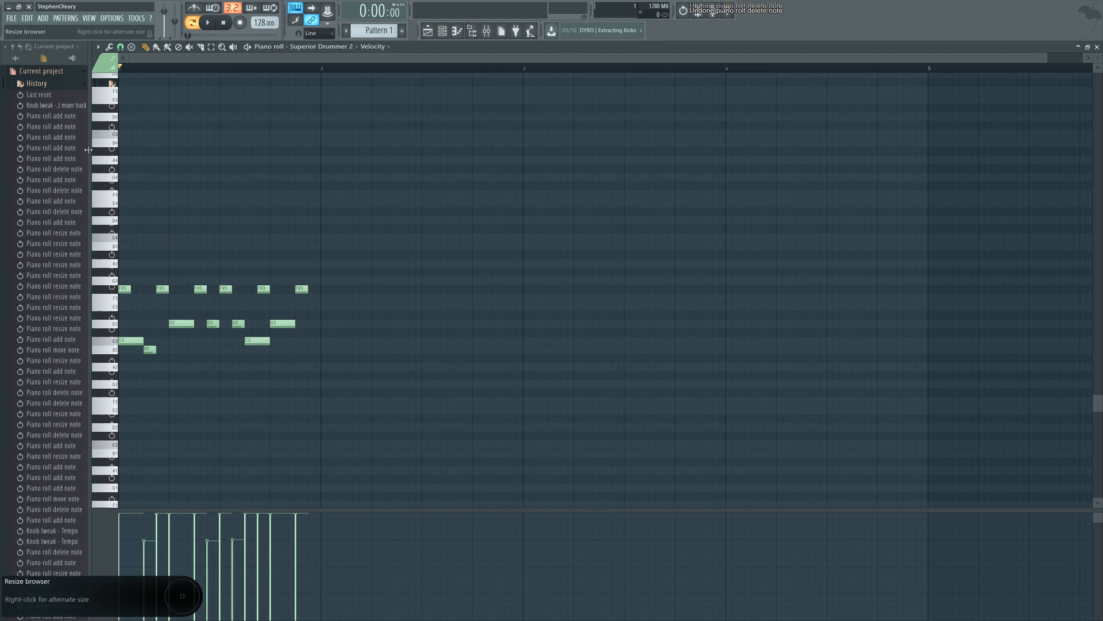
Delete every F#3 note except the one on step 1
right_click(158, 291)
click(148, 292)
right_click(195, 292)
right_click(173, 290)
right_click(226, 290)
right_click(264, 291)
right_click(302, 290)
Place one-step F#3 notes on every second step through the bar while playing the groove
click(124, 291)
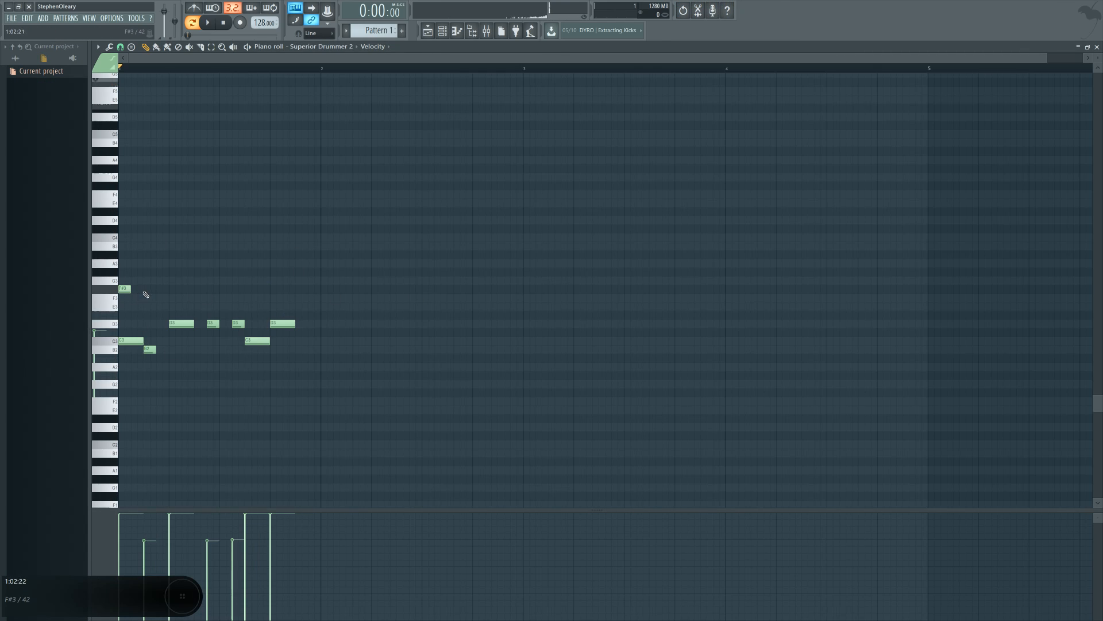
click(147, 291)
click(171, 292)
click(198, 292)
click(225, 291)
key(space)
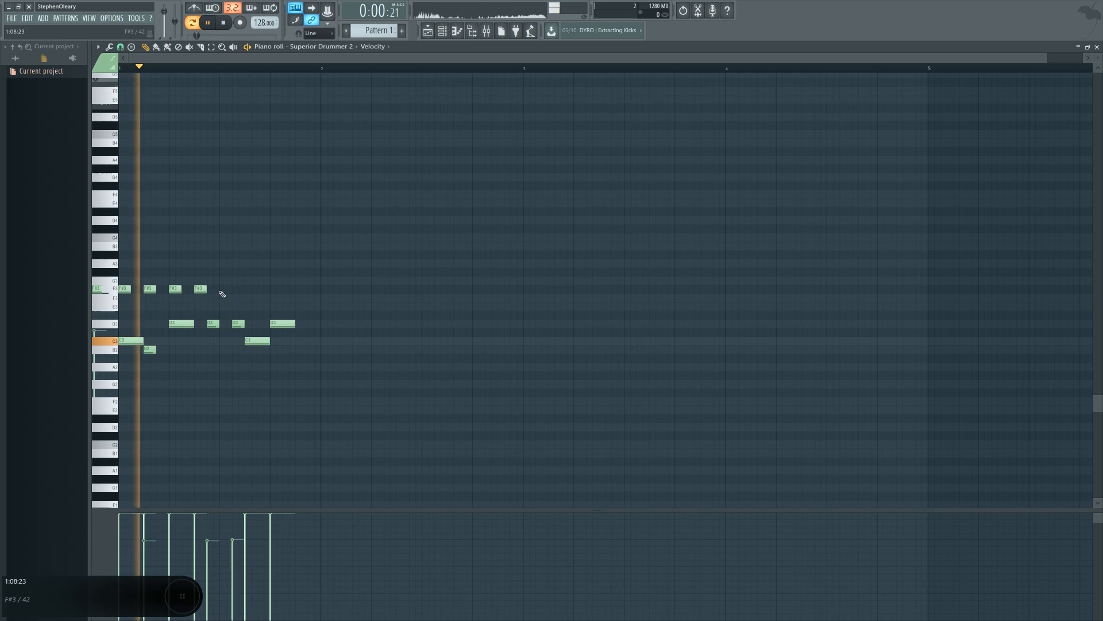
click(251, 291)
click(270, 291)
click(300, 292)
right_click(270, 292)
click(273, 291)
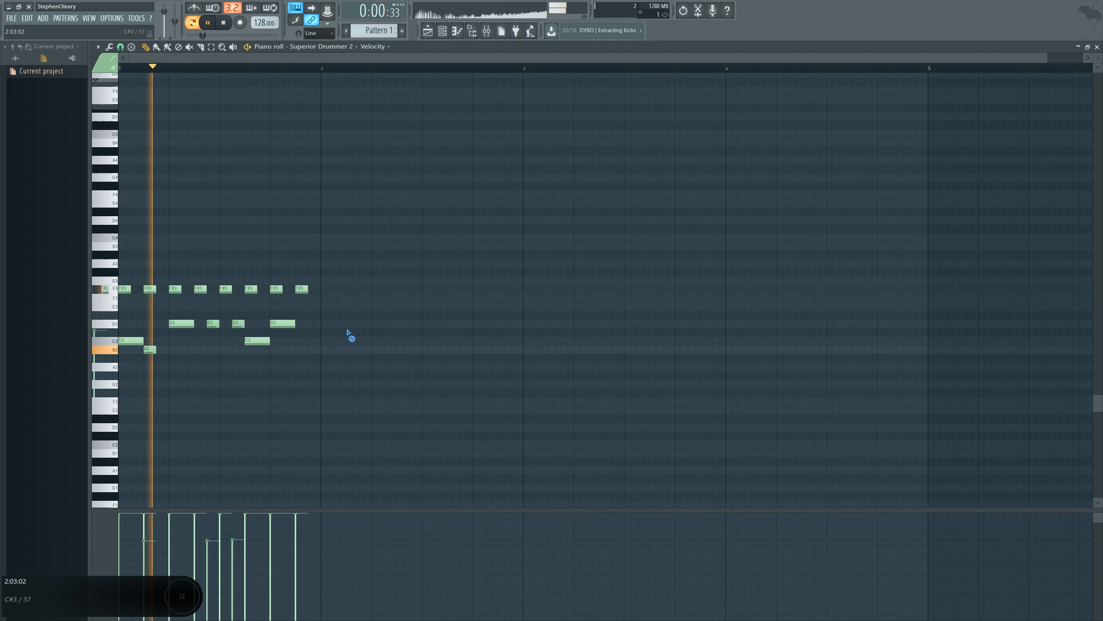
Delete the D3 note on step 10 and play the groove at a tempo of 175 BPM
right_click(235, 326)
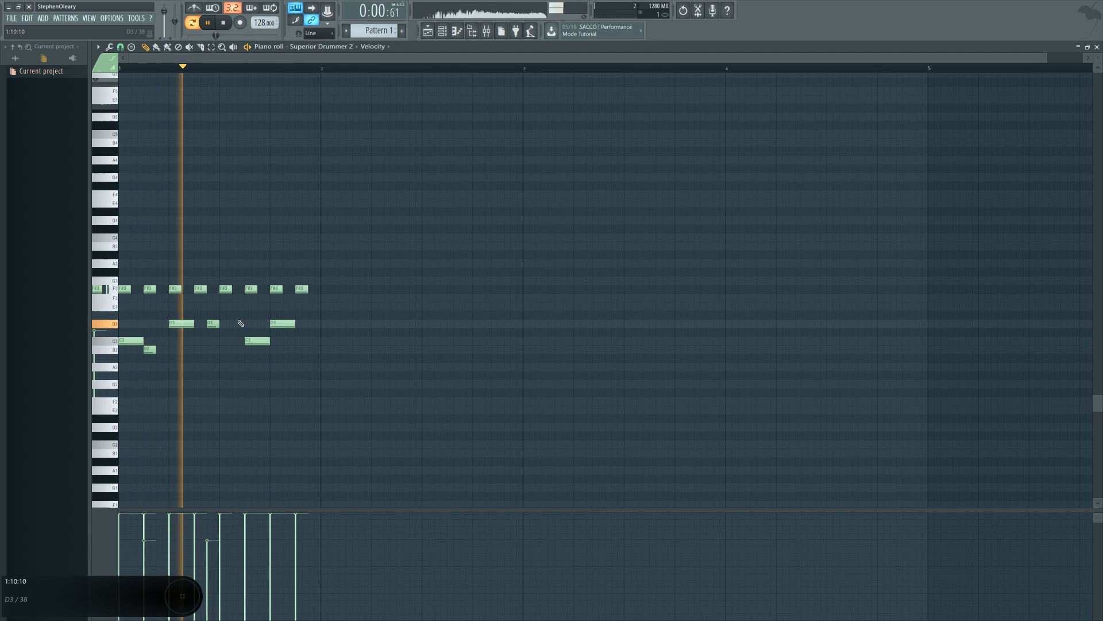
key(space)
drag(256, 24, 255, 12)
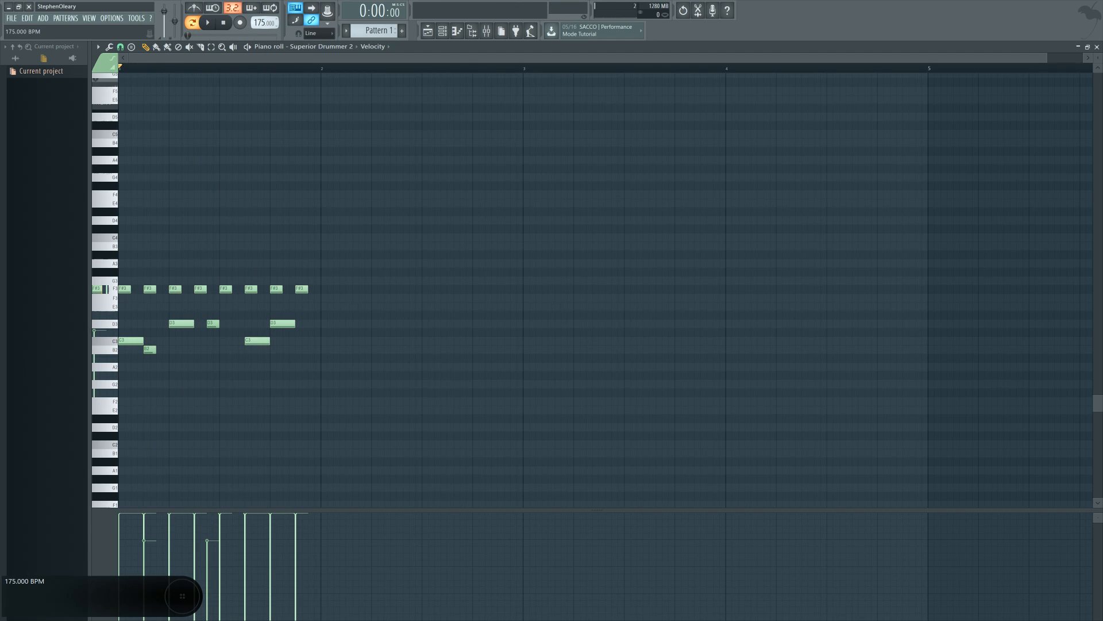
key(space)
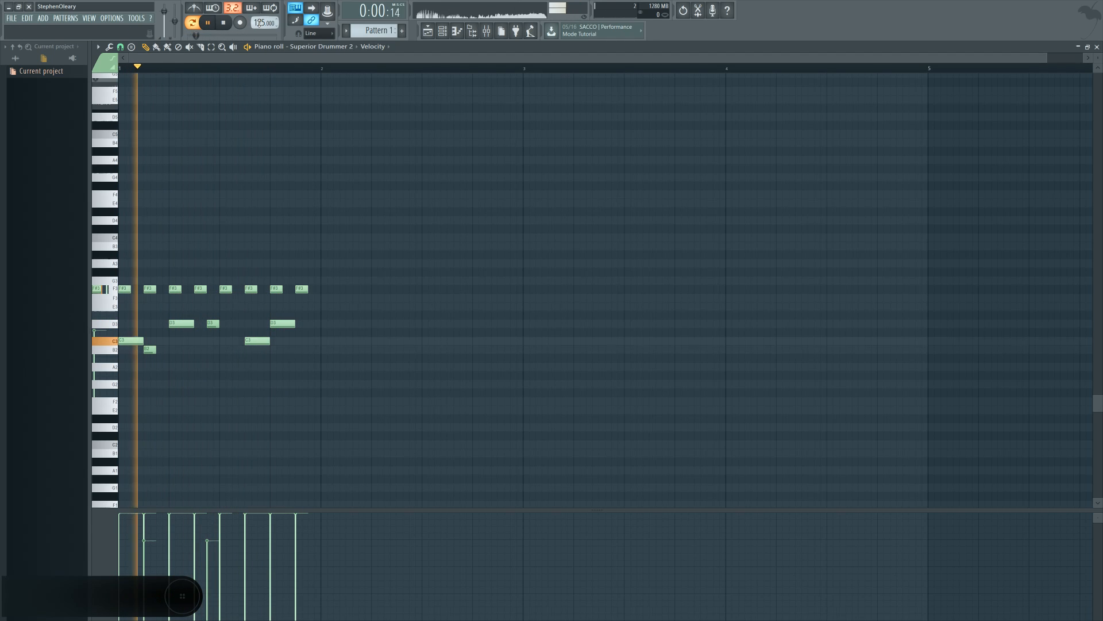
Fill steps 7 to 10 with short, quieter D3 notes between the two longer D3 notes
drag(230, 325, 237, 326)
ctrl+click(237, 325)
click(236, 540)
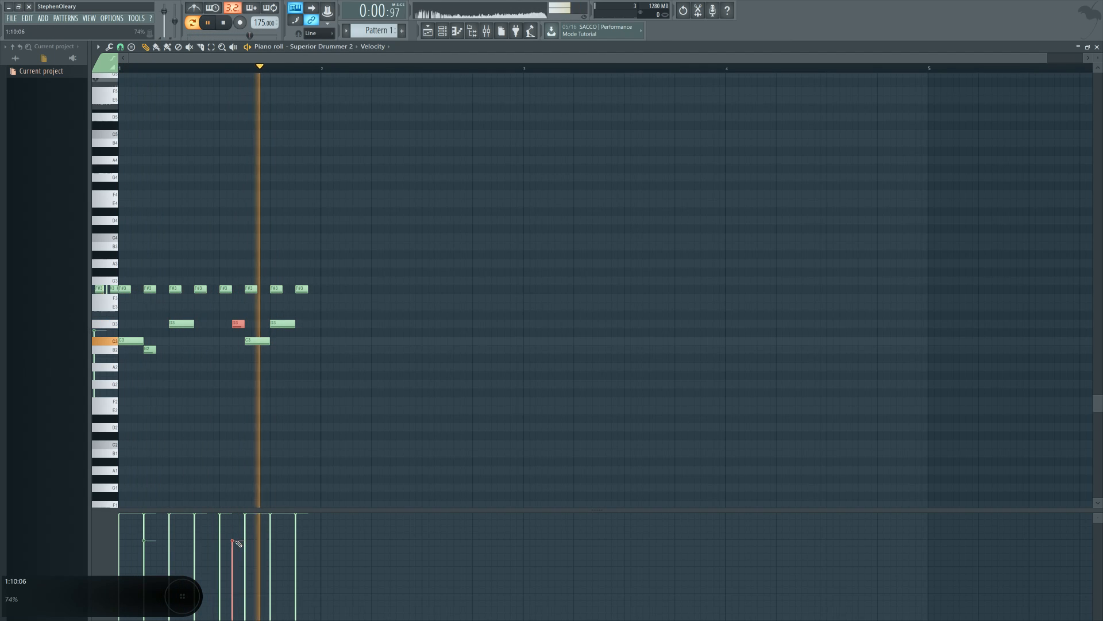
click(211, 324)
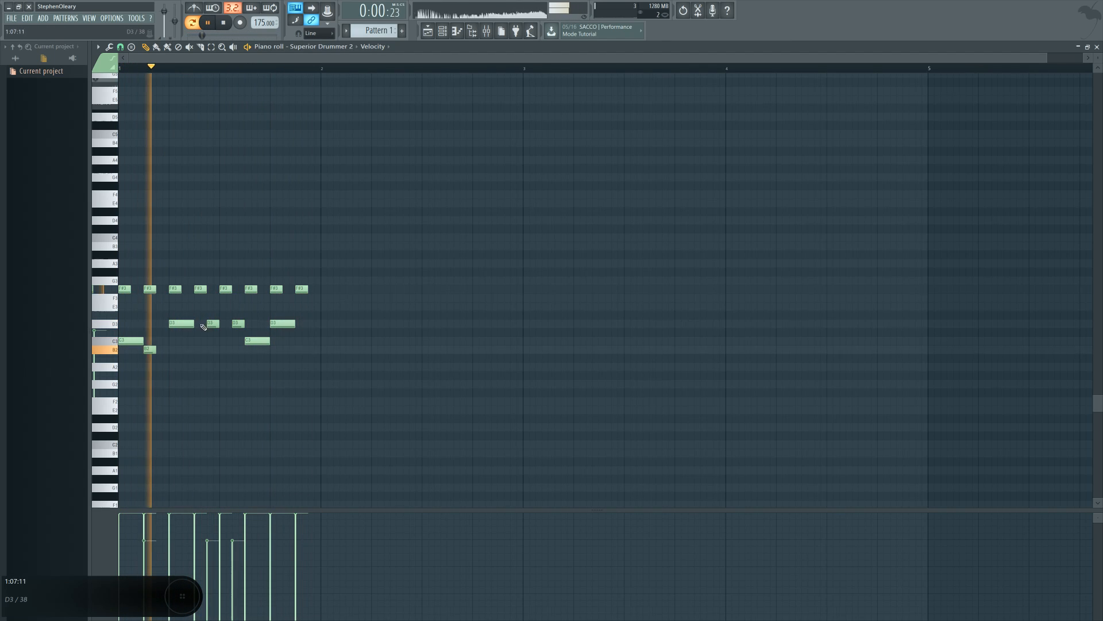
click(201, 324)
click(226, 324)
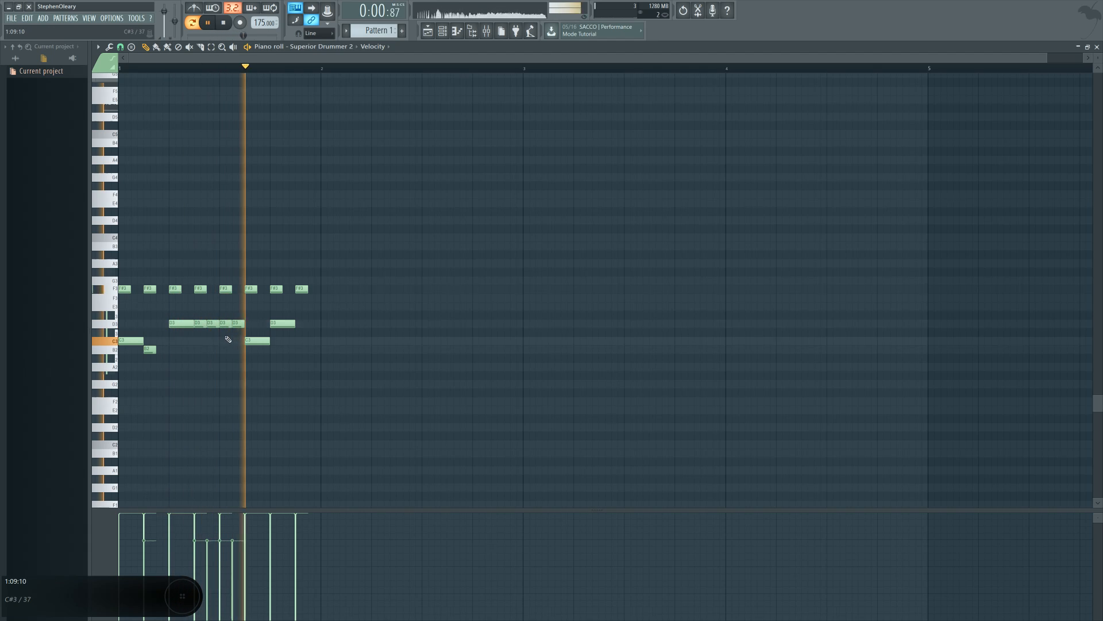
Vary the velocities of the D3 notes on steps 7 to 10, making steps 7 and 9 softer than 8 and 10, and stop playback
drag(200, 326, 242, 322)
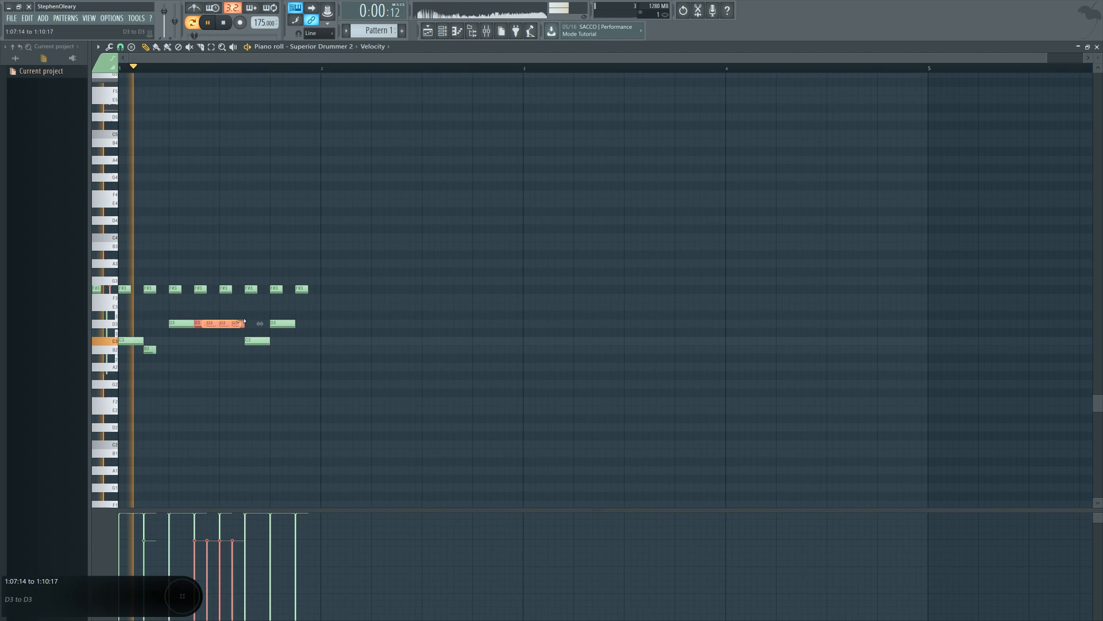
click(196, 526)
click(221, 525)
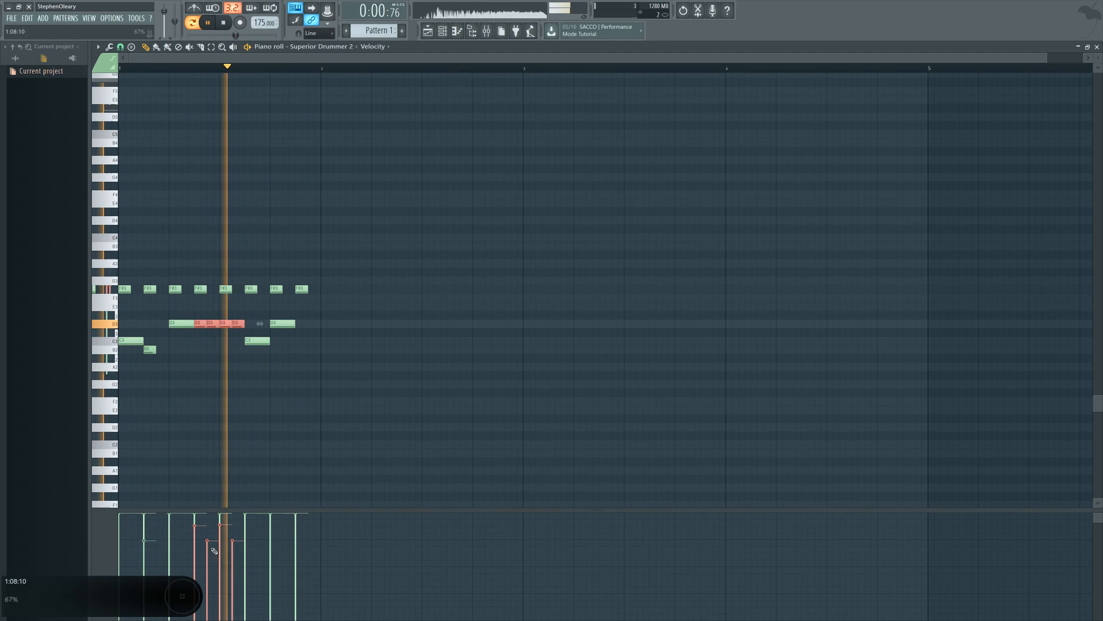
click(197, 560)
click(209, 534)
click(223, 551)
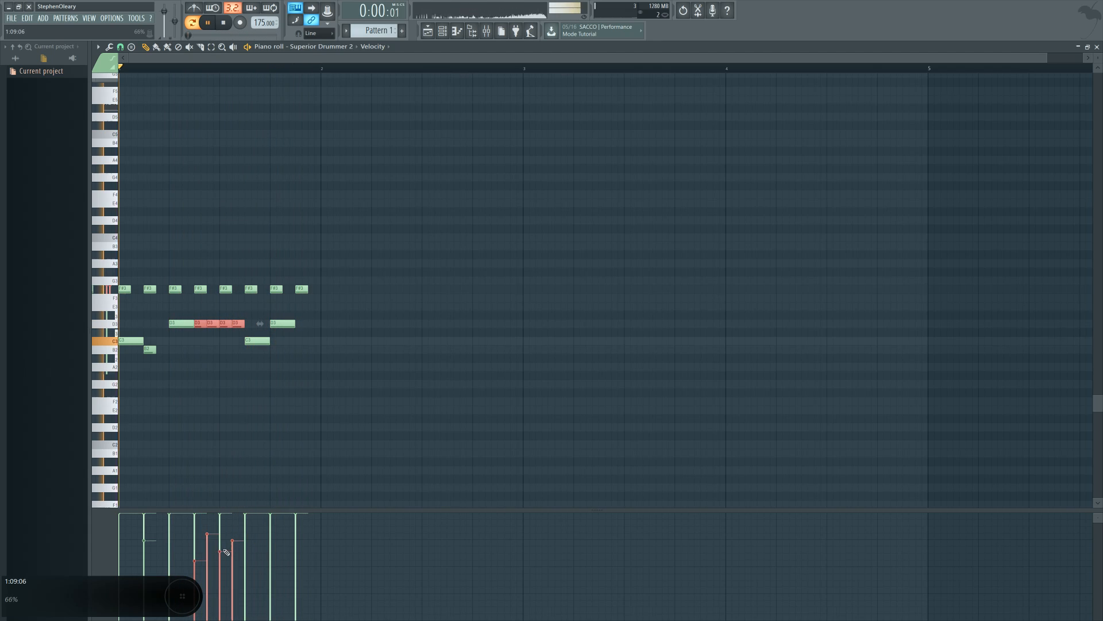
click(233, 533)
click(222, 555)
key(space)
Delete the B2 note, the short D3 notes and all F#3 notes, and play the rest with the metronome on
ctrl+click(239, 423)
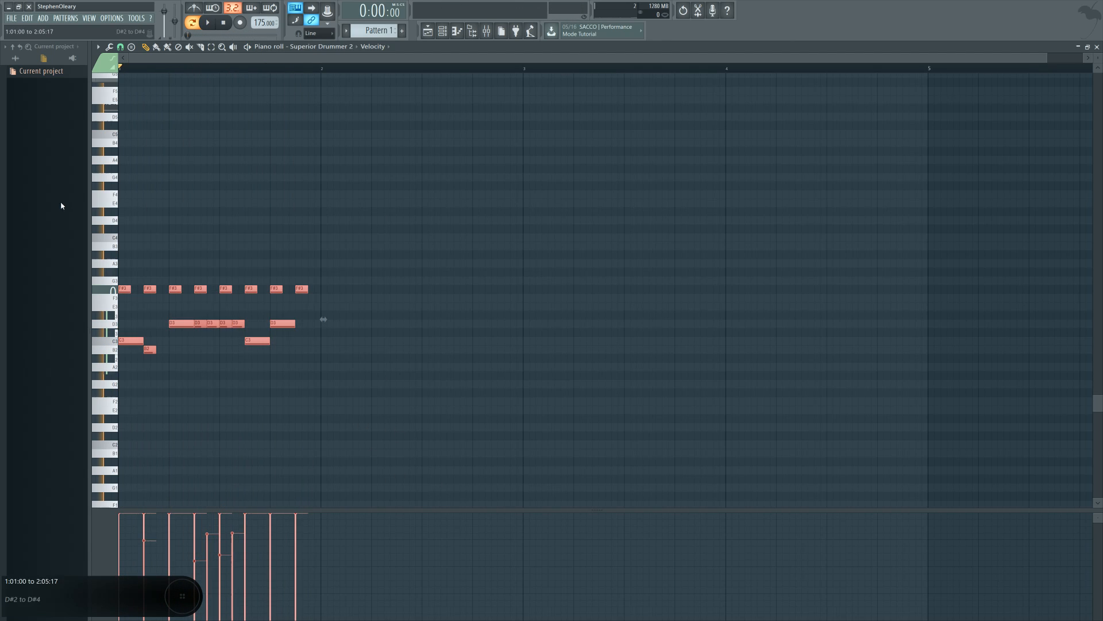
key(ctrl+a)
key(ctrl+d)
right_click(151, 350)
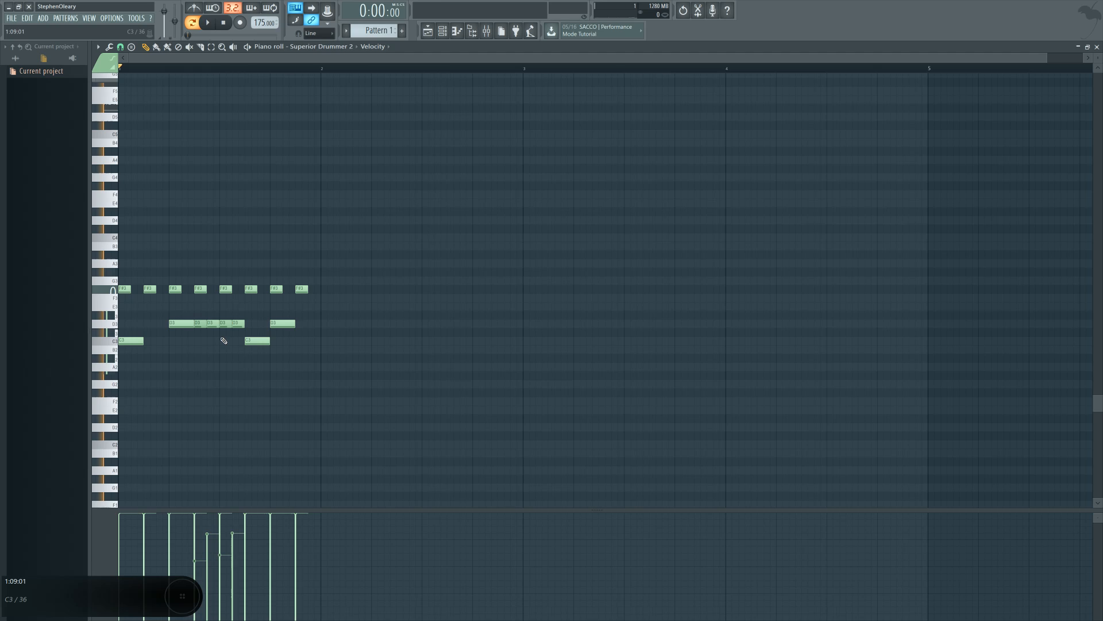
drag(199, 324, 239, 323)
drag(303, 289, 122, 288)
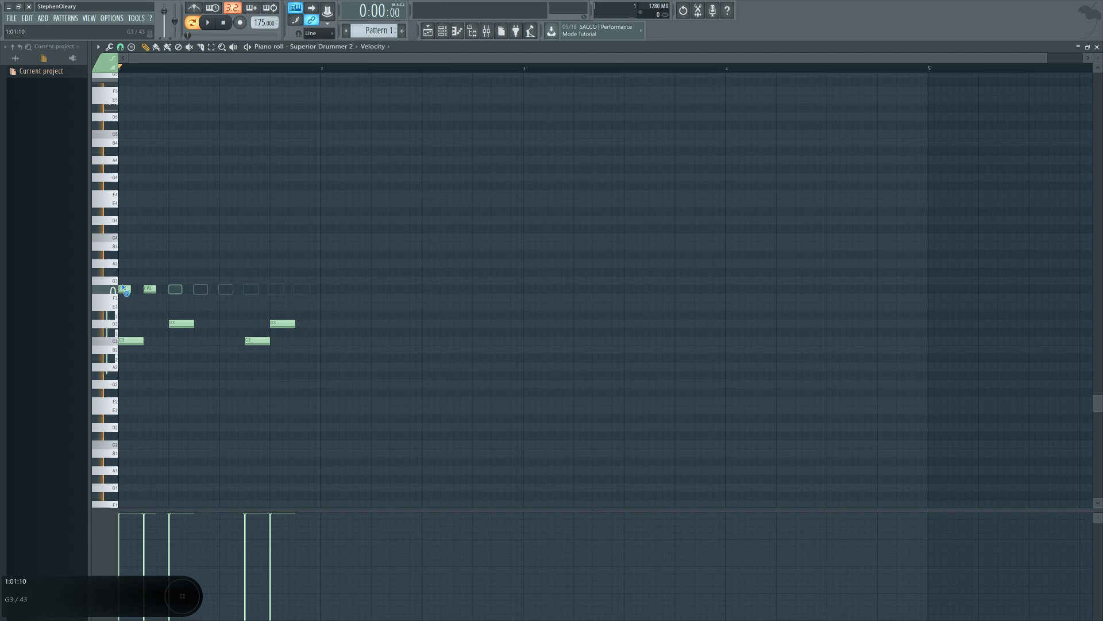
click(208, 22)
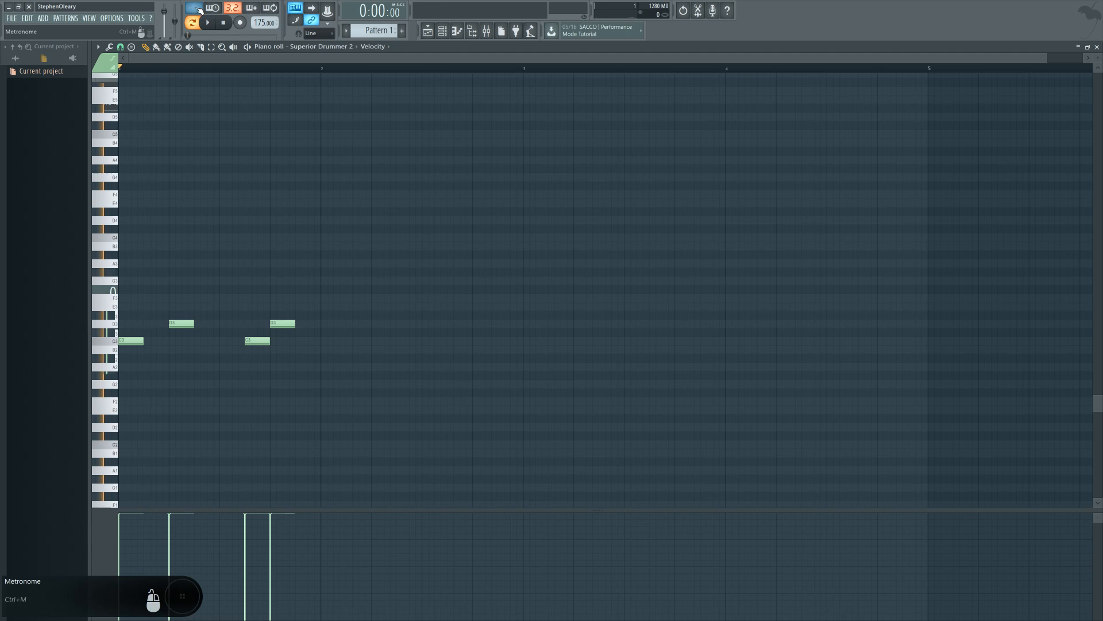
click(225, 25)
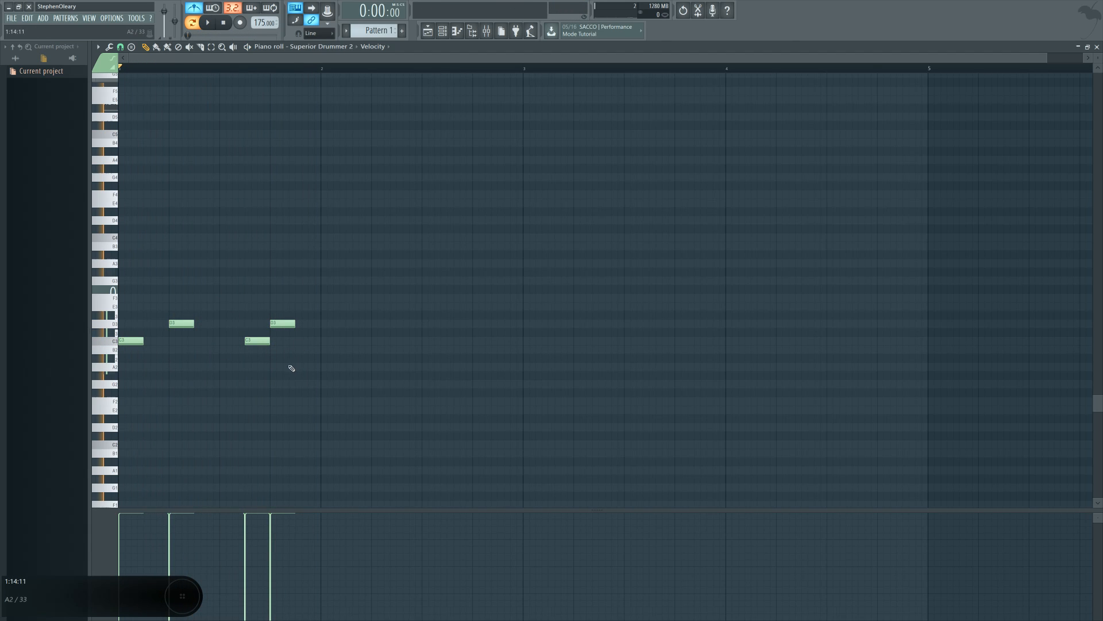
Replace the C3 note on step 11 with a two-step full-velocity one on step 9, and add C3 notes under both D3 notes
click(256, 343)
right_click(255, 343)
click(228, 344)
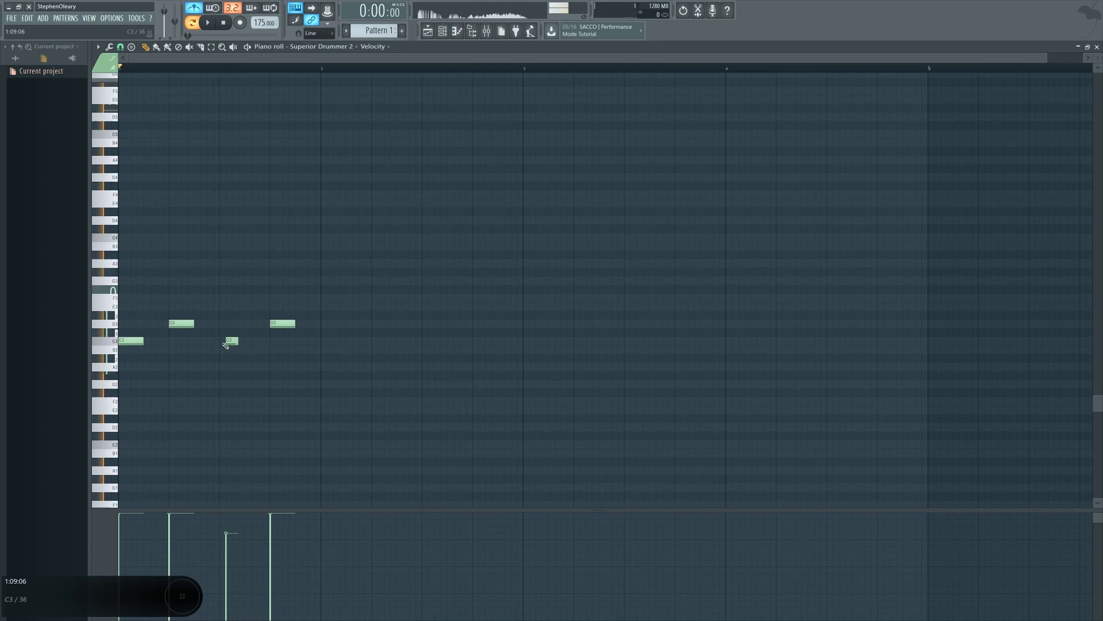
drag(229, 343, 245, 345)
click(238, 514)
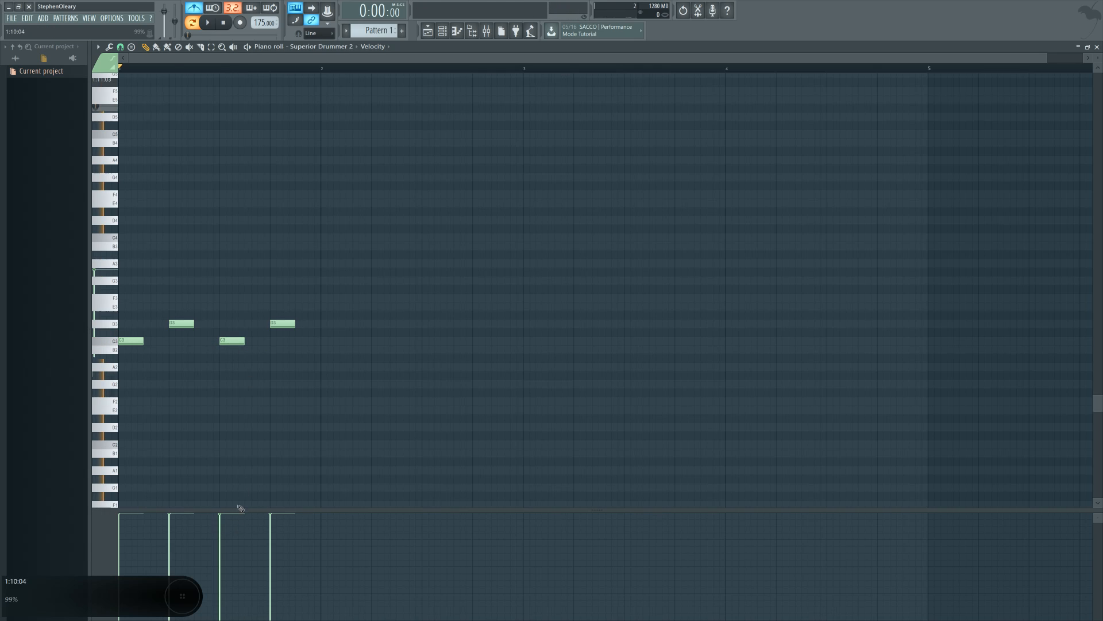
click(170, 343)
click(273, 343)
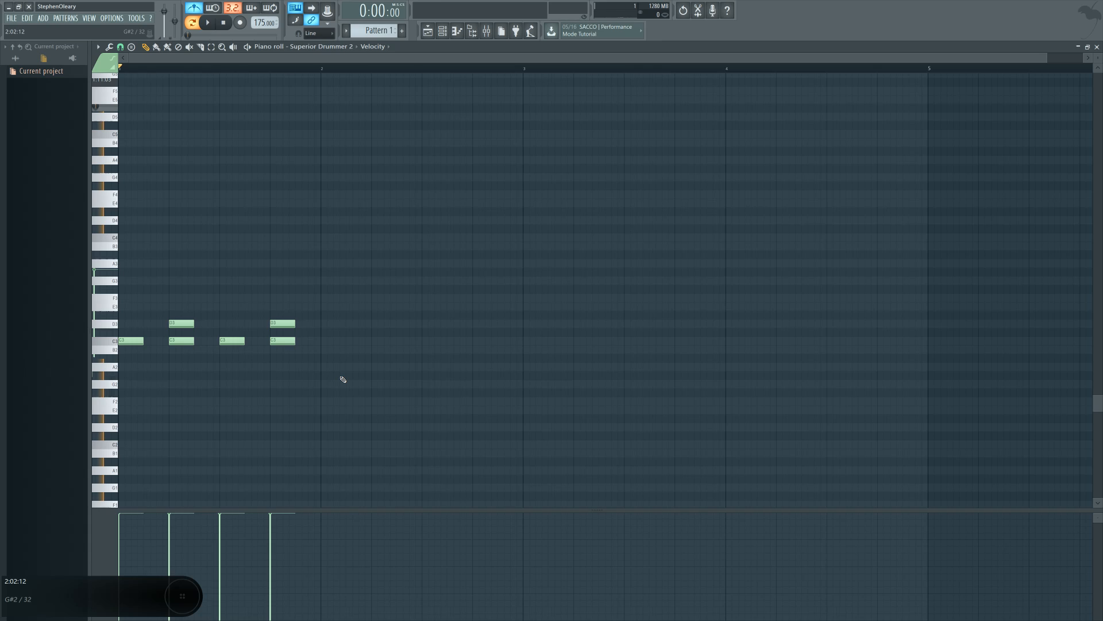
Delete the C3 note on step 9 and the C3 and D3 notes on step 13
right_click(290, 326)
right_click(287, 340)
right_click(239, 342)
Add a descending fill of two-step A3, G3, F3 and E3 notes on steps 9, 11, 13 and 15, and play it
click(223, 264)
click(242, 272)
right_click(243, 274)
click(247, 281)
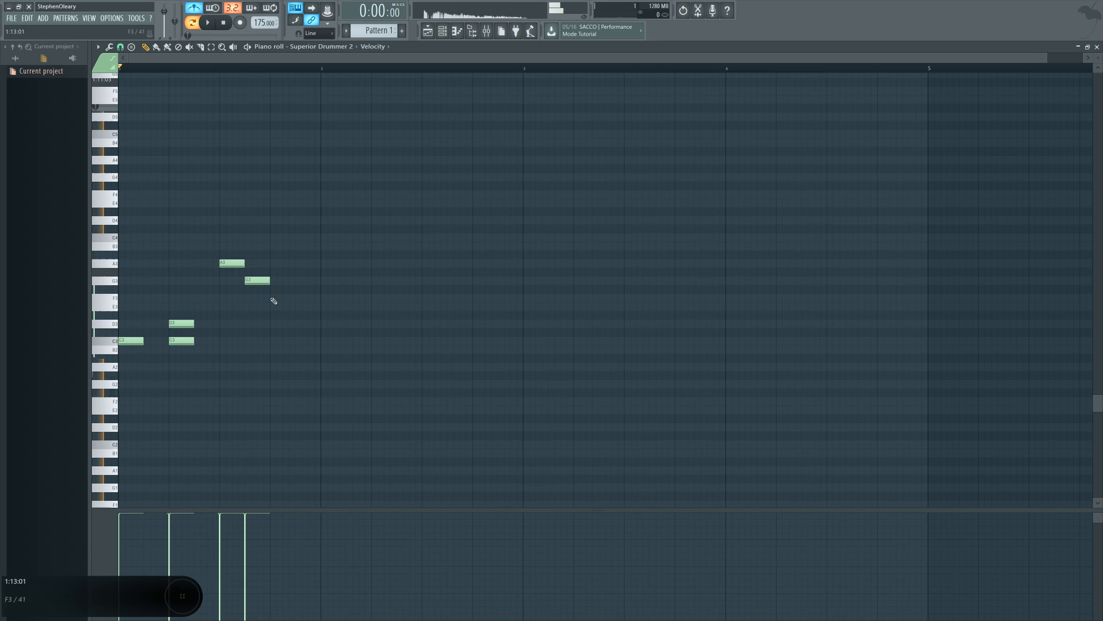
click(274, 298)
click(299, 307)
key(space)
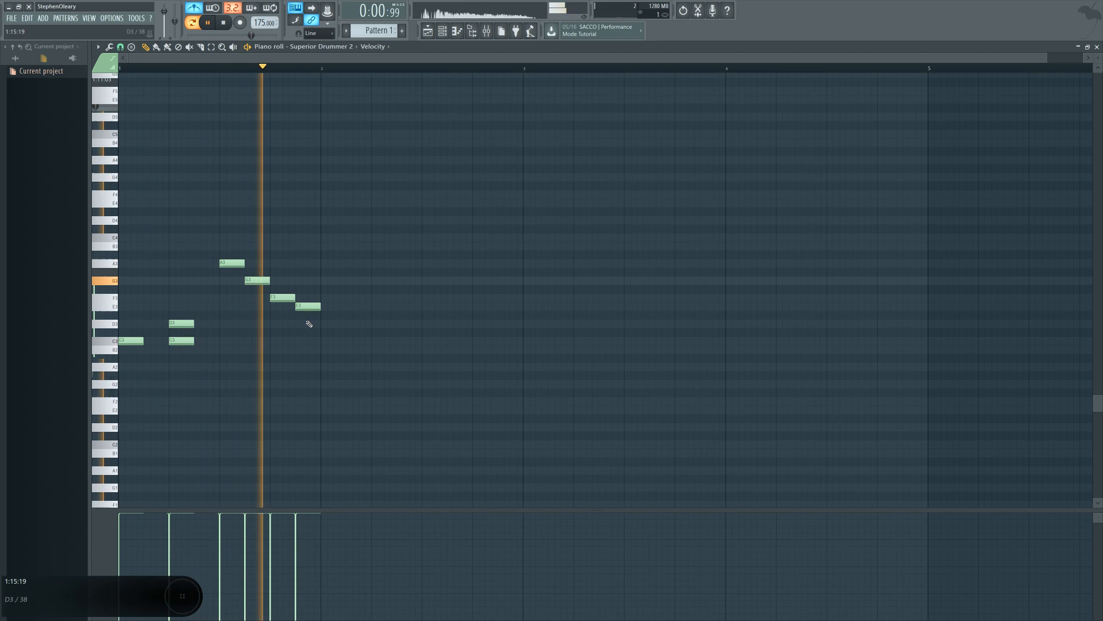
key(space)
Delete the descending A3, G3, F3 and E3 fill notes in the second half of the bar
right_click(308, 306)
right_click(282, 298)
right_click(258, 281)
right_click(232, 263)
Add a descending fill of two-step C4, B3, G3 and F3 notes on steps 9, 11, 13 and 15, and play it
click(239, 246)
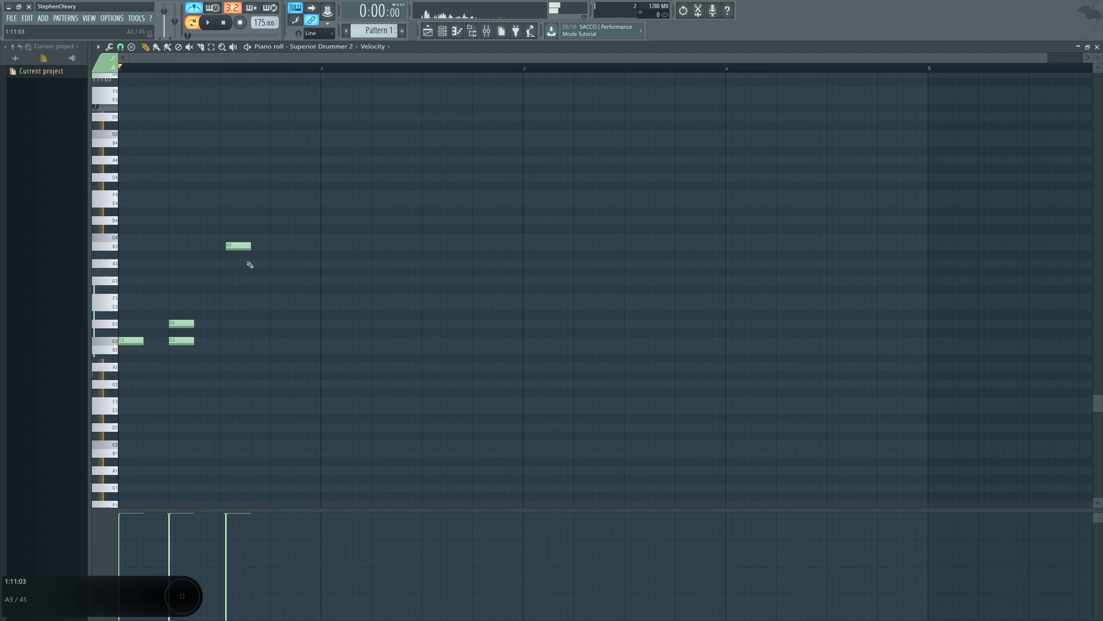
click(248, 263)
right_click(232, 247)
drag(229, 238, 223, 237)
right_click(227, 237)
click(225, 238)
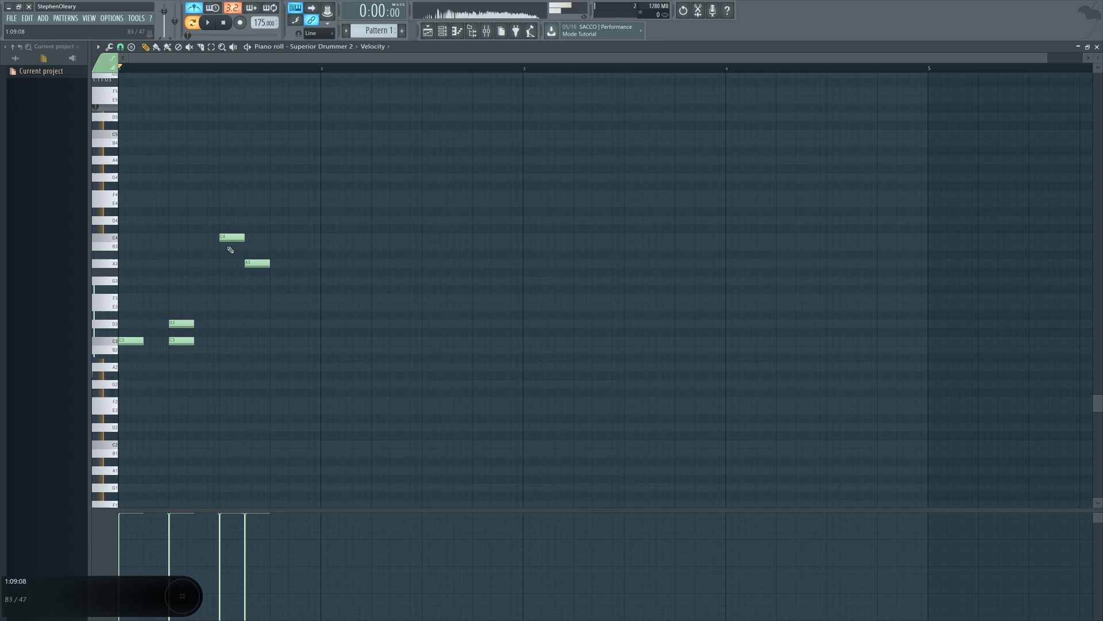
right_click(253, 264)
click(251, 246)
click(277, 281)
click(302, 298)
key(space)
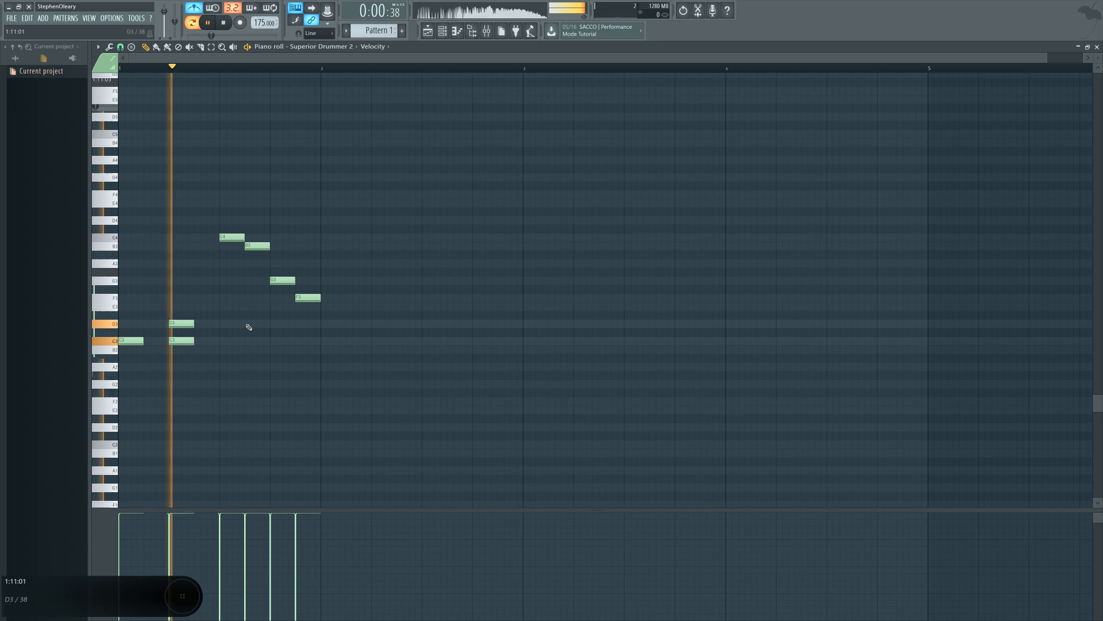
Delete the D3 and C3 notes on step 5 and stop playback
right_click(181, 324)
right_click(181, 341)
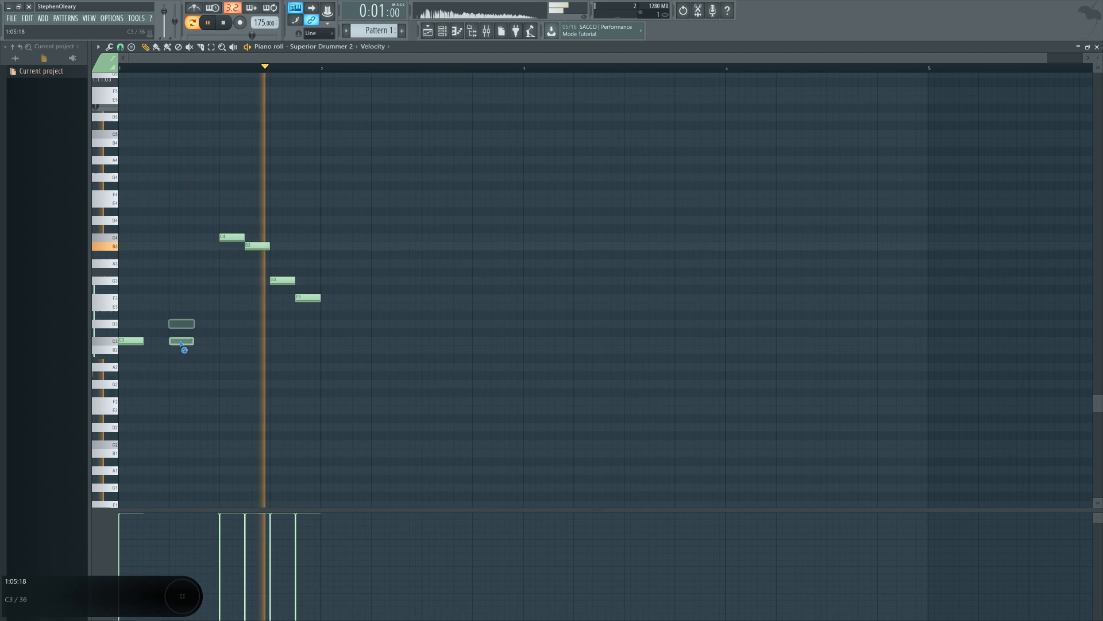
key(space)
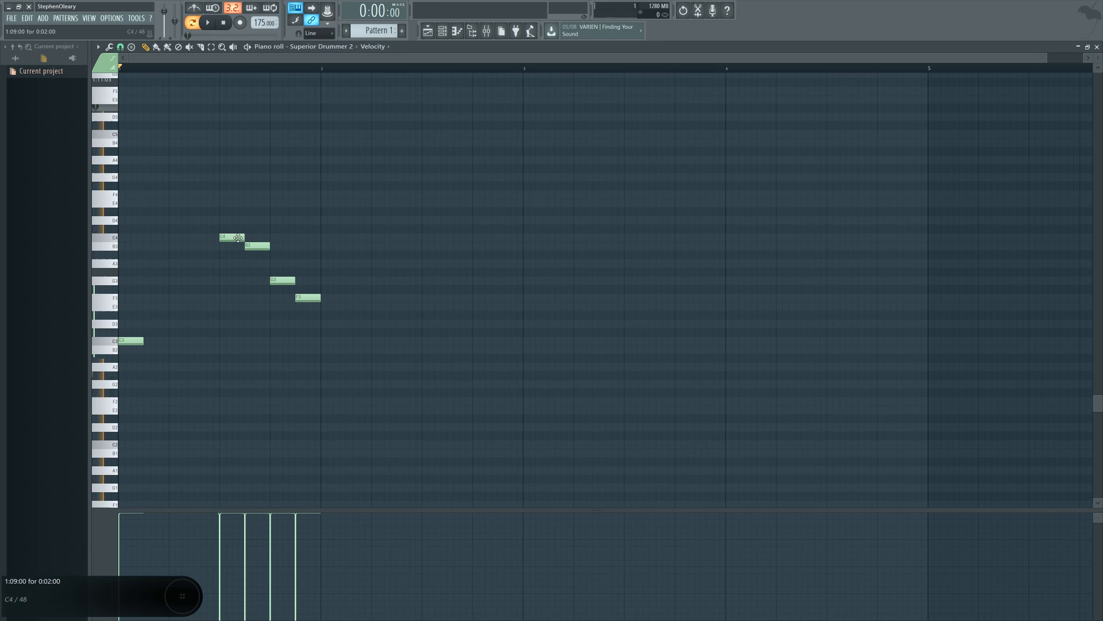
Rework the fill into one-step C4 notes around a two-step B3 from step 9, and one-step G3 notes around a two-step F3 from step 13
drag(242, 238, 270, 237)
click(260, 237)
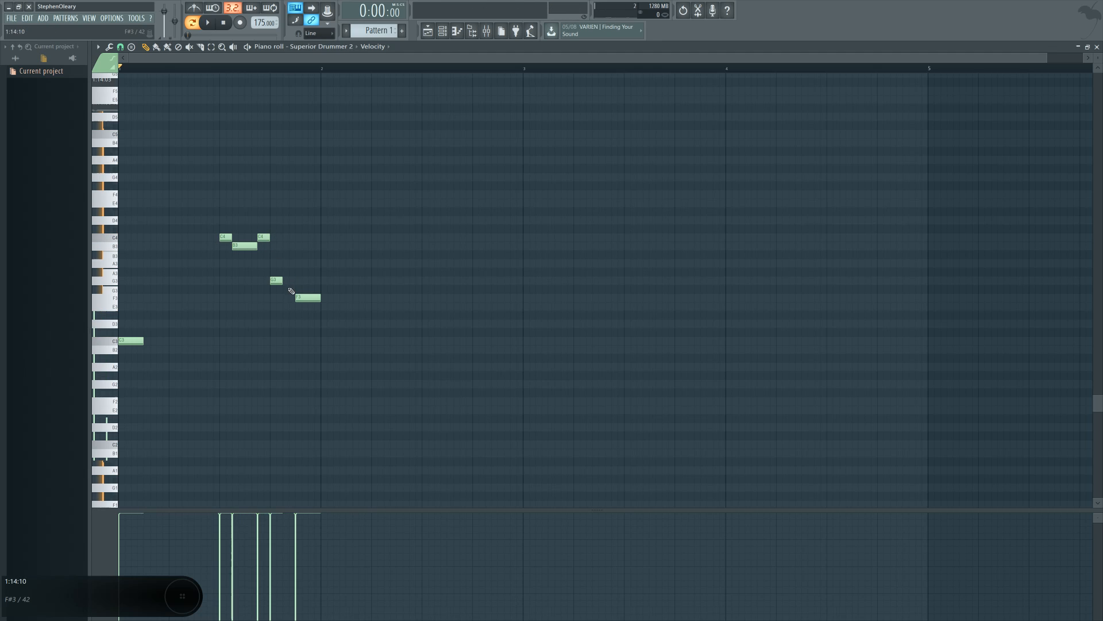
drag(303, 297, 320, 282)
click(315, 281)
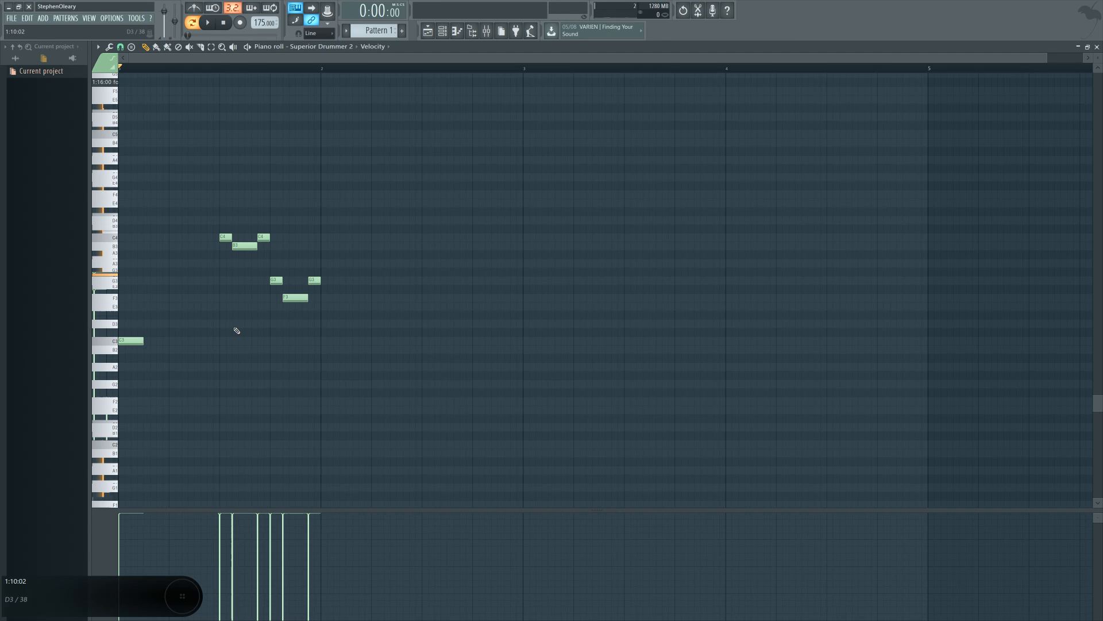
key(space)
Delete all fill notes except the first C4 on step 9
right_click(256, 248)
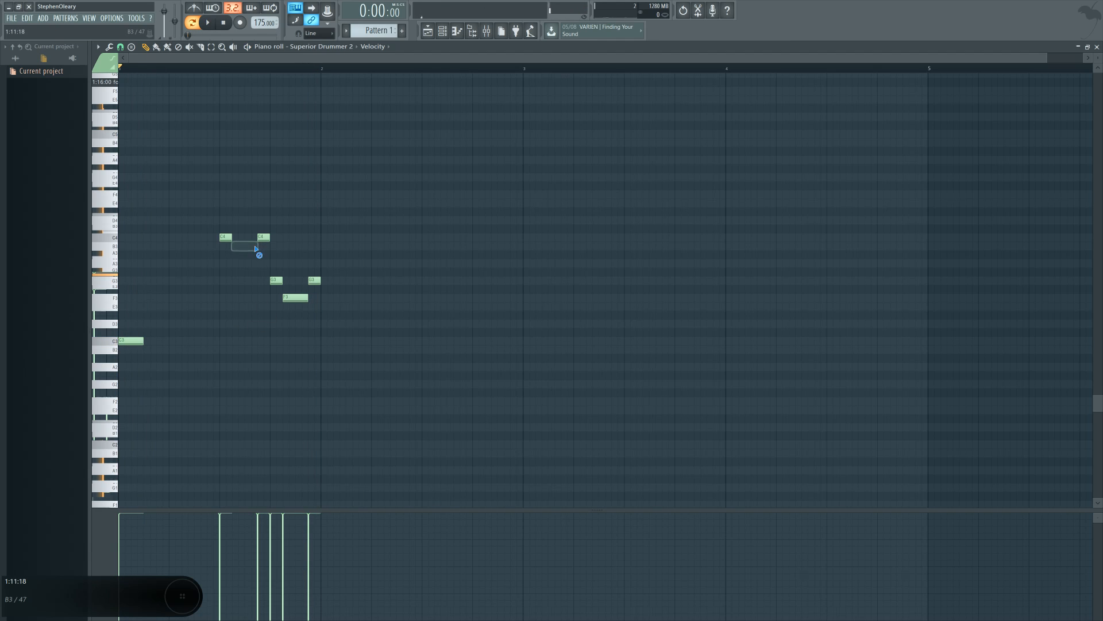
right_click(262, 237)
right_click(276, 281)
right_click(313, 280)
right_click(304, 298)
Lengthen C4 to two steps, add B3 on step 11, A3 on 13 and 14, G3 on 15, and lower the second A3's velocity
drag(231, 237, 244, 237)
click(247, 249)
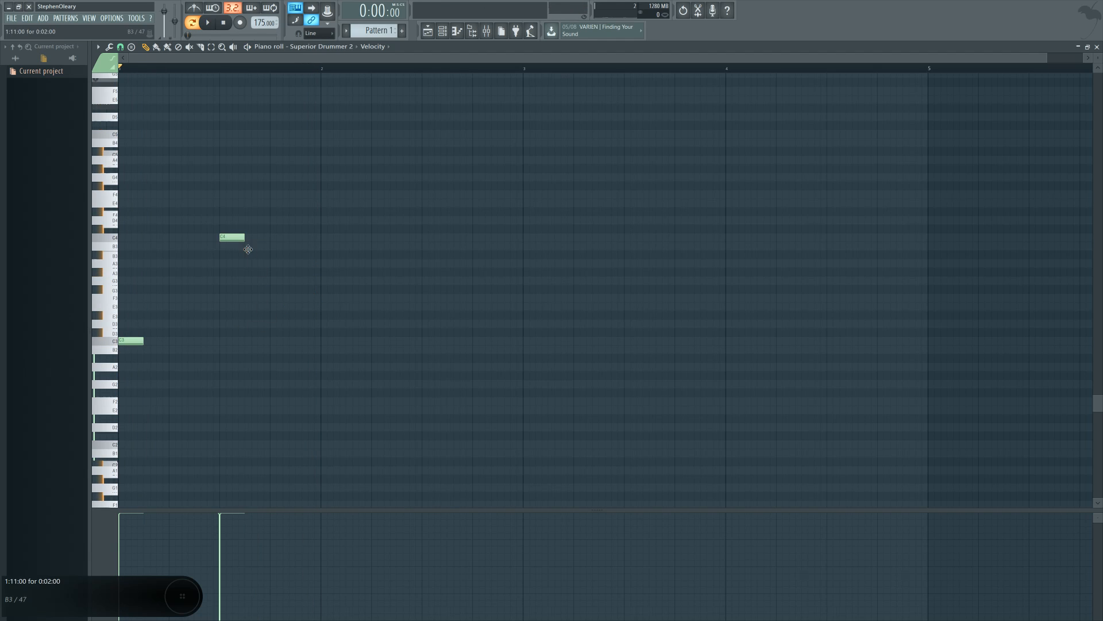
click(248, 249)
click(270, 264)
mouse_move(294, 264)
mouse_down()
mouse_move(283, 263)
mouse_move(321, 280)
mouse_up()
click(285, 264)
click(298, 281)
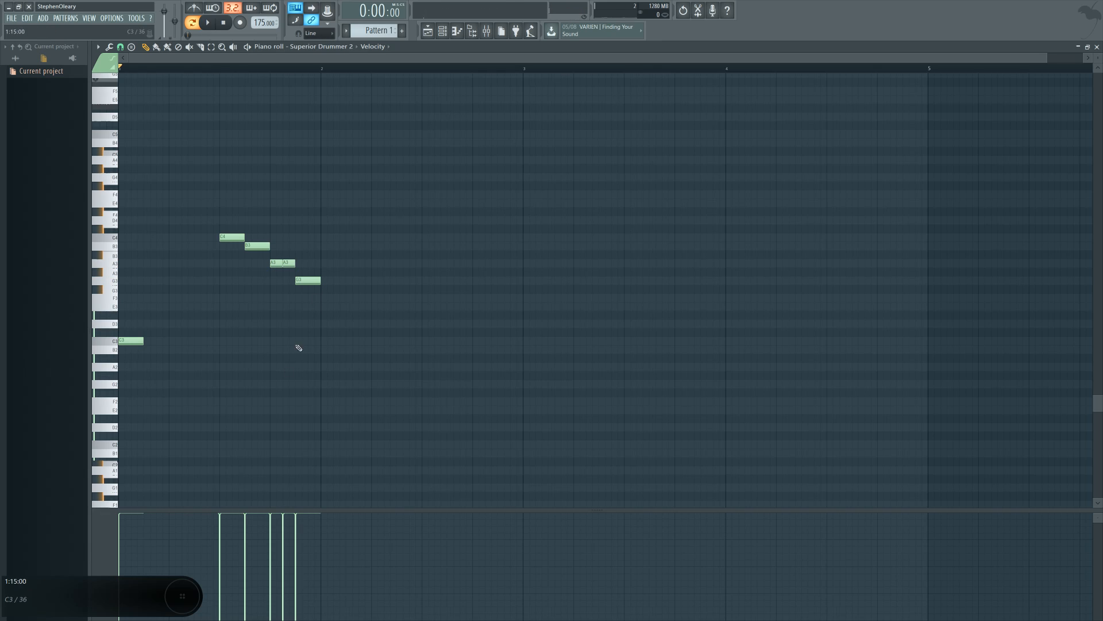
click(283, 536)
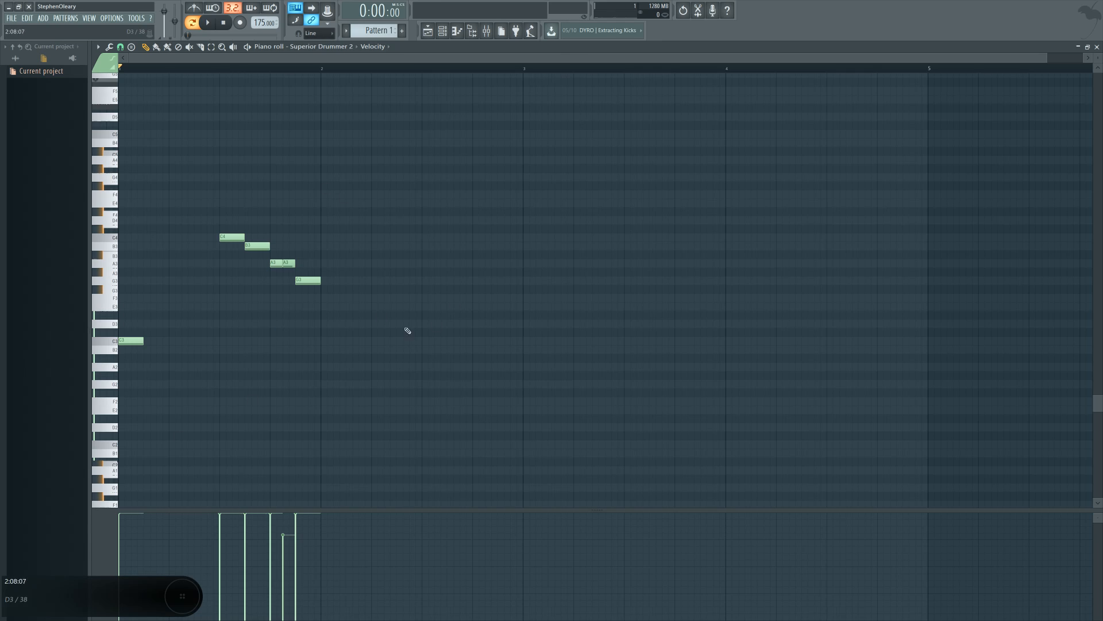
Clear every note from the pattern and switch the piano roll snapping to a triplet grid
right_click(308, 281)
right_click(276, 262)
right_click(257, 246)
right_click(230, 237)
right_click(288, 263)
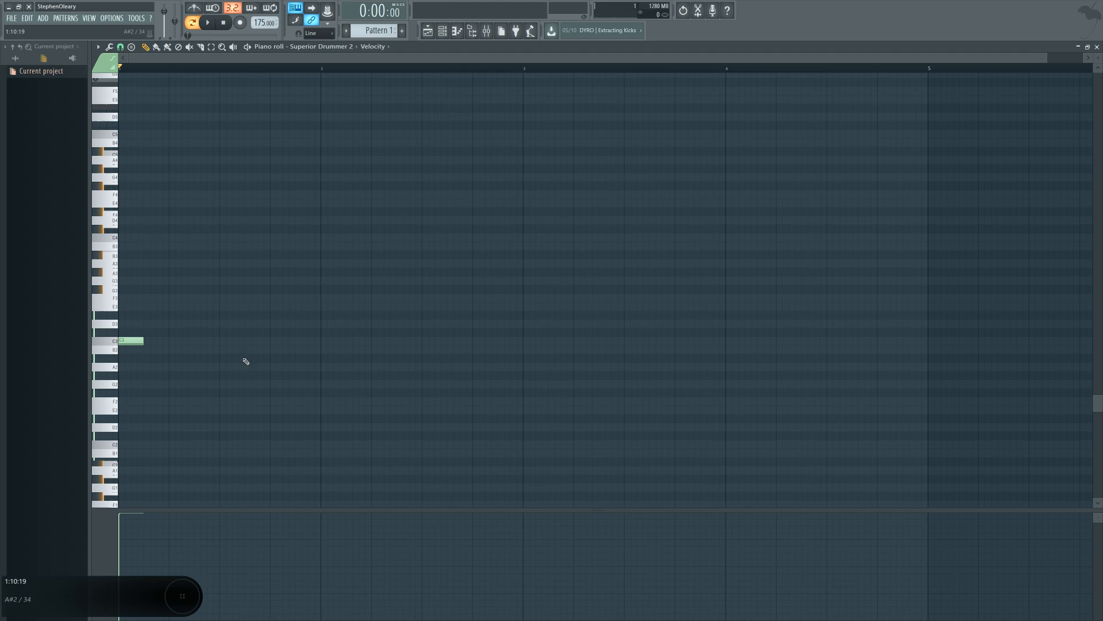
click(121, 47)
click(136, 118)
right_click(132, 341)
Add two consecutive C4 notes from step 9 followed by a C3 note, each 0:00:16 long
click(227, 264)
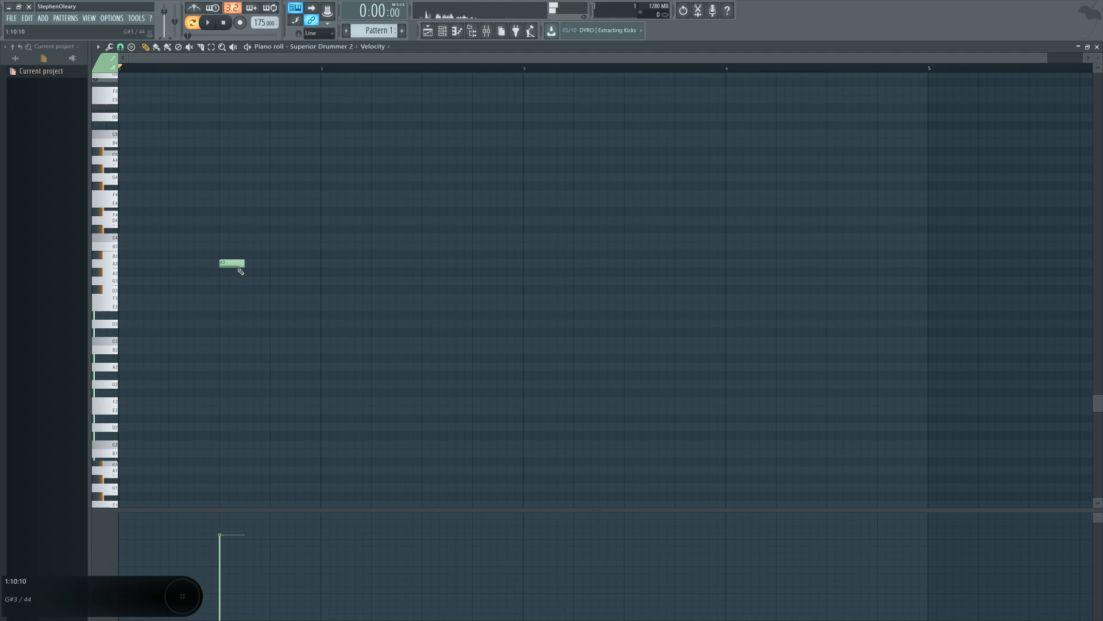
right_click(225, 263)
click(222, 247)
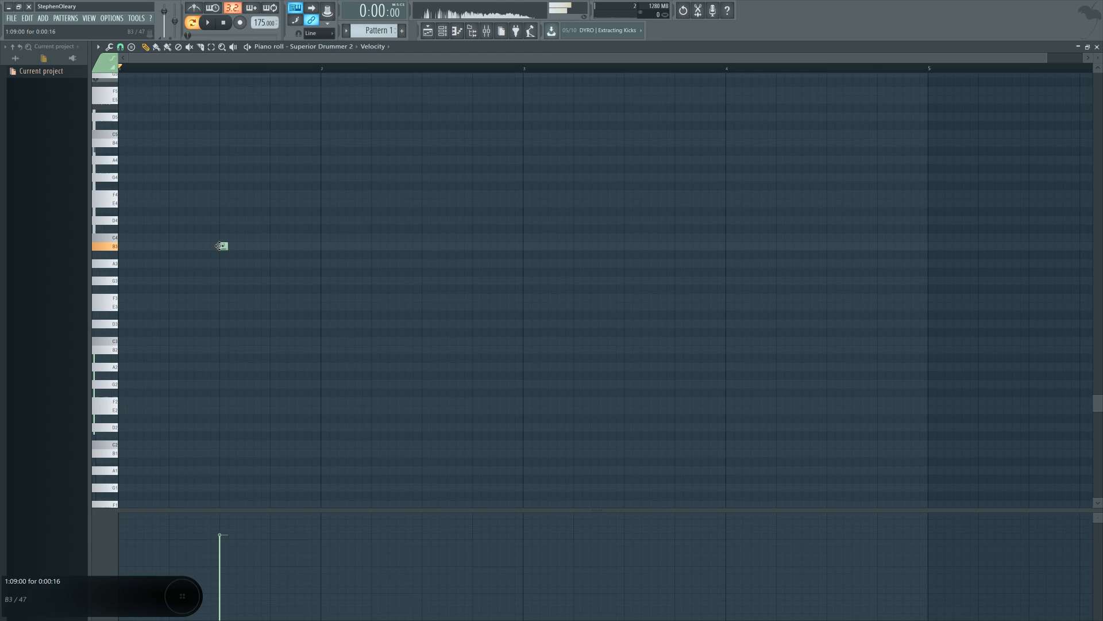
click(233, 264)
right_click(232, 264)
right_click(223, 248)
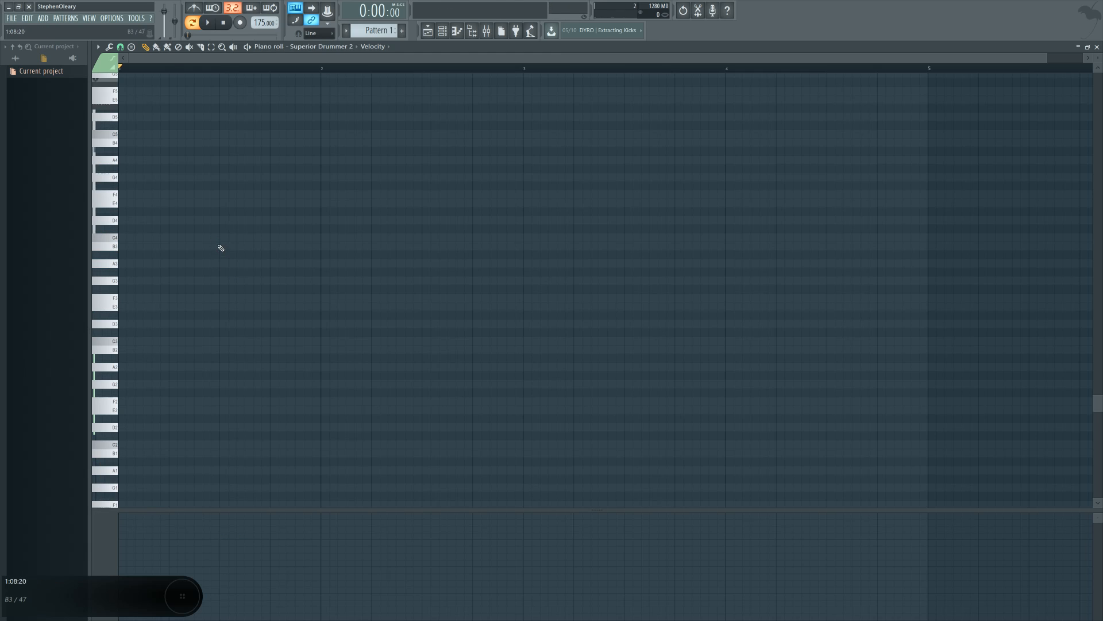
click(224, 238)
click(231, 238)
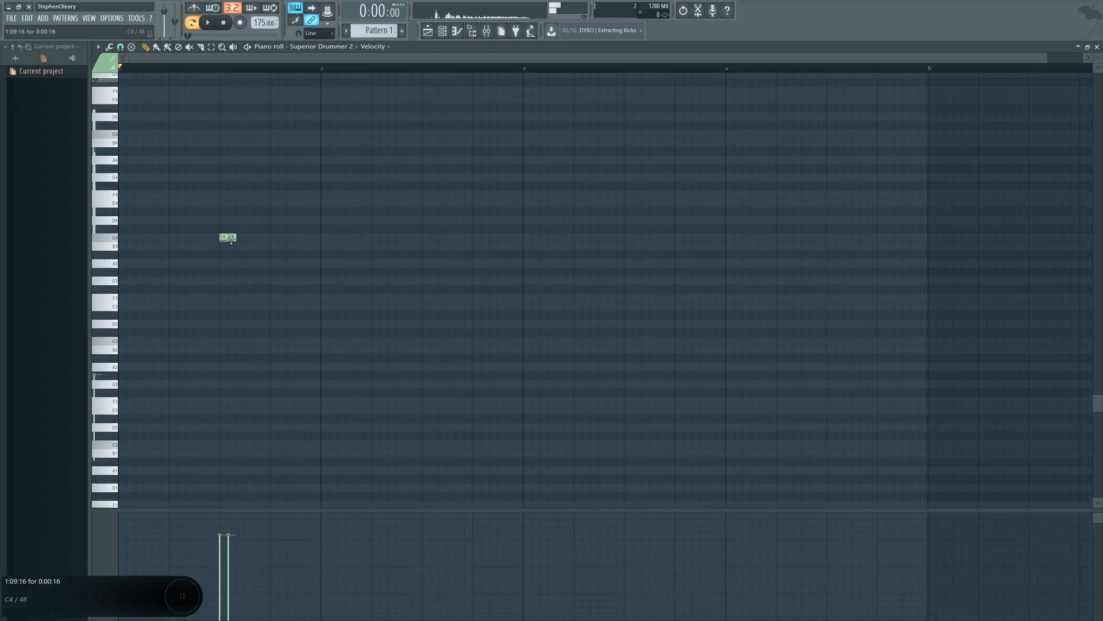
click(240, 342)
Add two consecutive B3 notes from step 11 and a C3 note on step 13, each 0:00:16 long
click(248, 246)
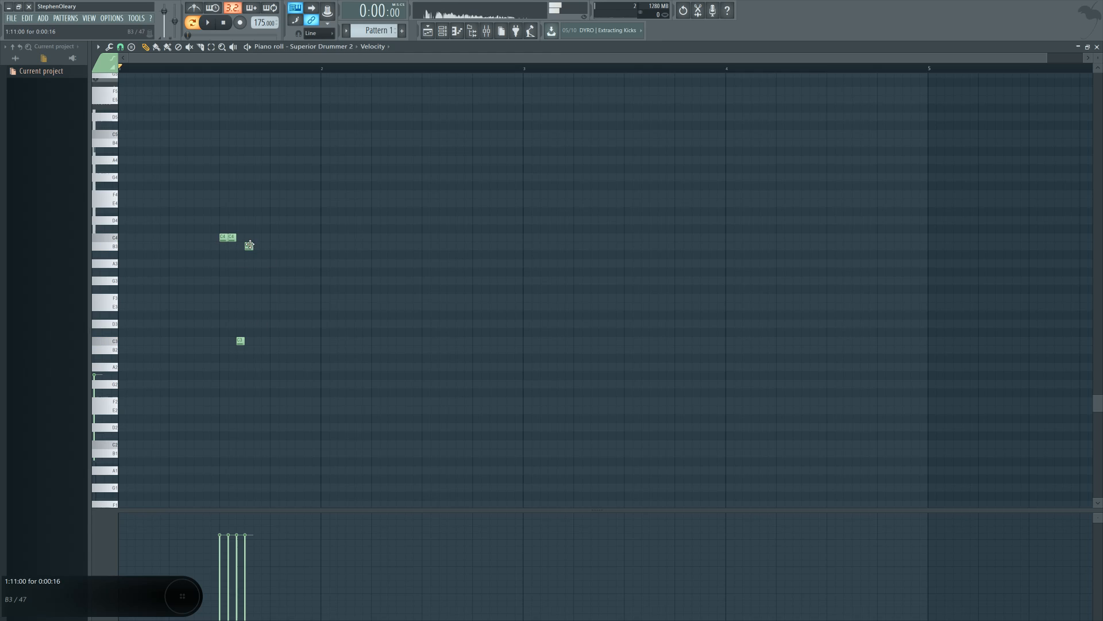
click(261, 246)
click(273, 341)
right_click(262, 246)
click(256, 246)
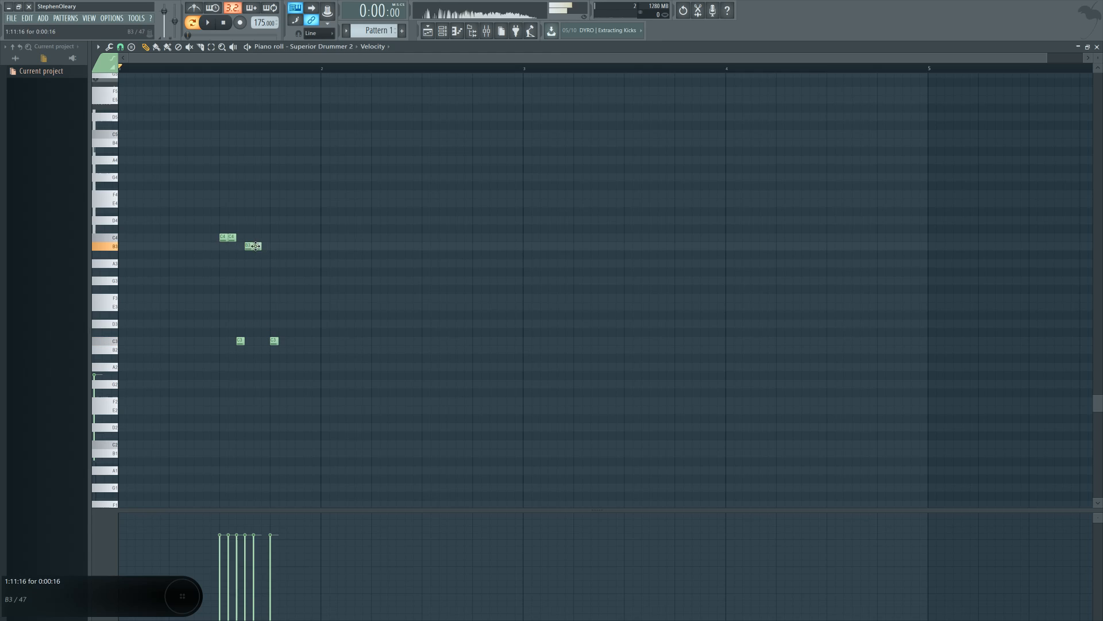
Add two G3 notes after the step 13 C3, and a C3 on step 15 followed by two F3 notes
click(276, 280)
right_click(277, 281)
click(267, 281)
drag(268, 281, 282, 281)
right_click(275, 281)
click(284, 281)
click(289, 280)
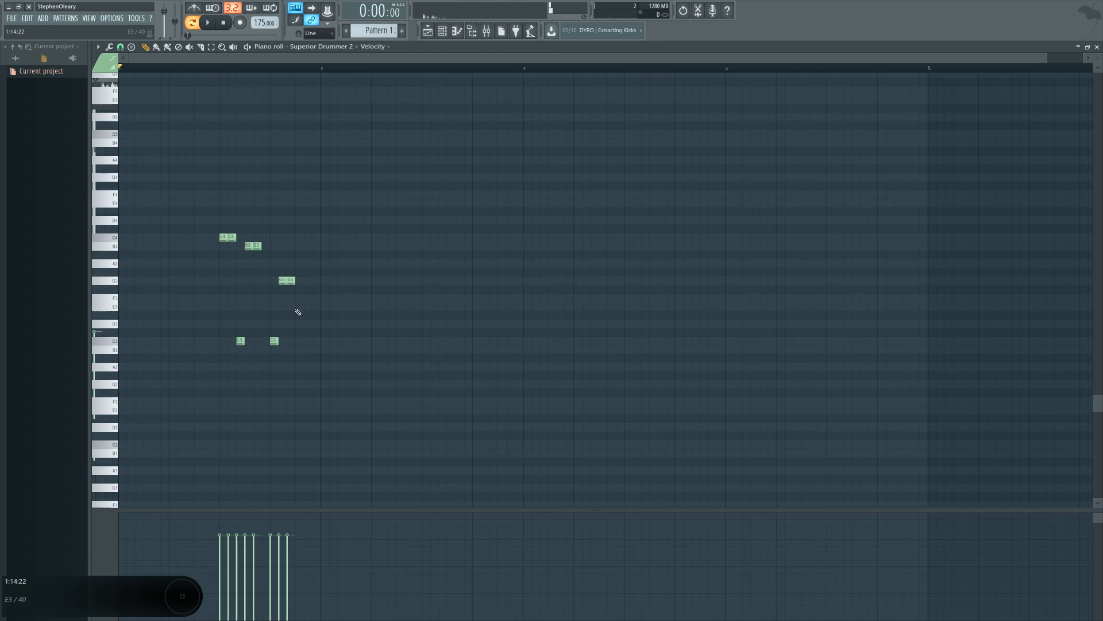
click(300, 341)
click(307, 298)
click(316, 297)
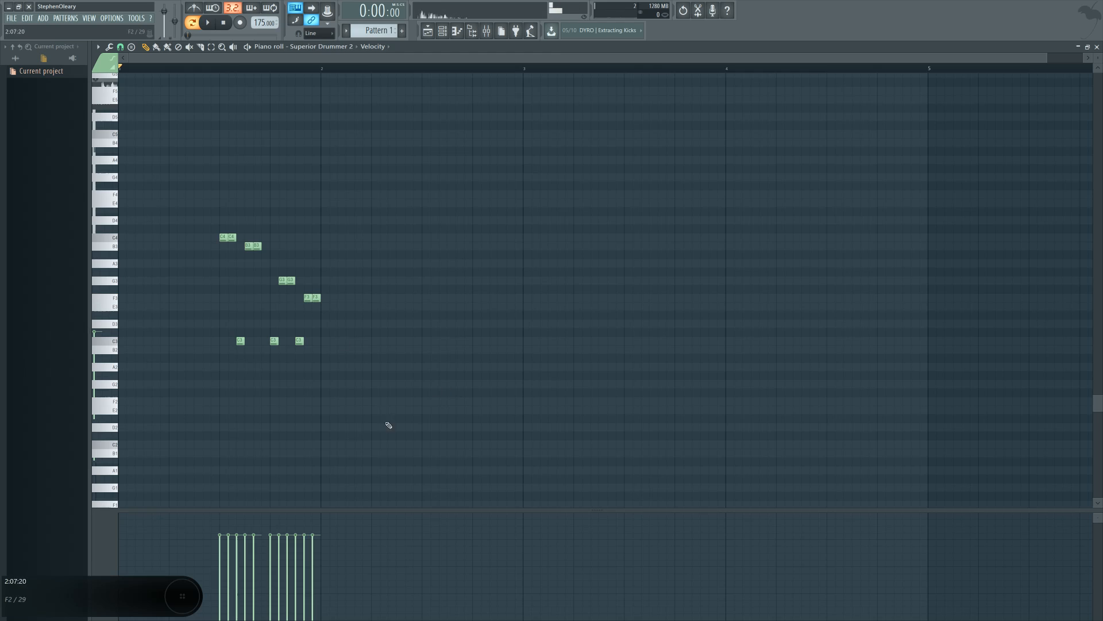
Raise the velocities of all fill notes to nearly full and play the fill from step 9
drag(223, 532, 328, 519)
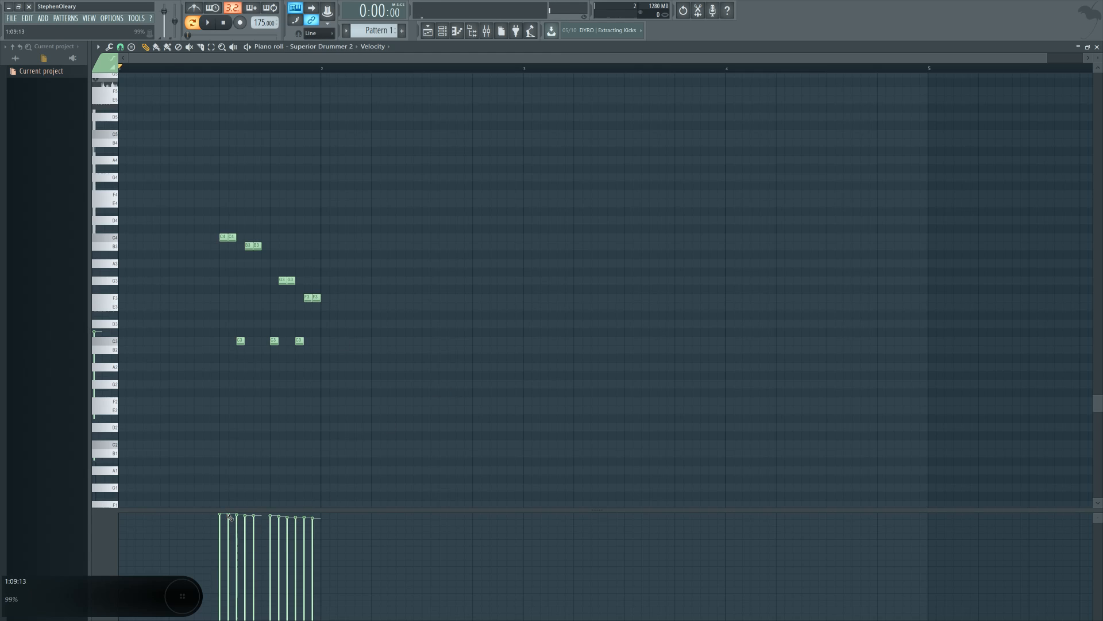
click(224, 69)
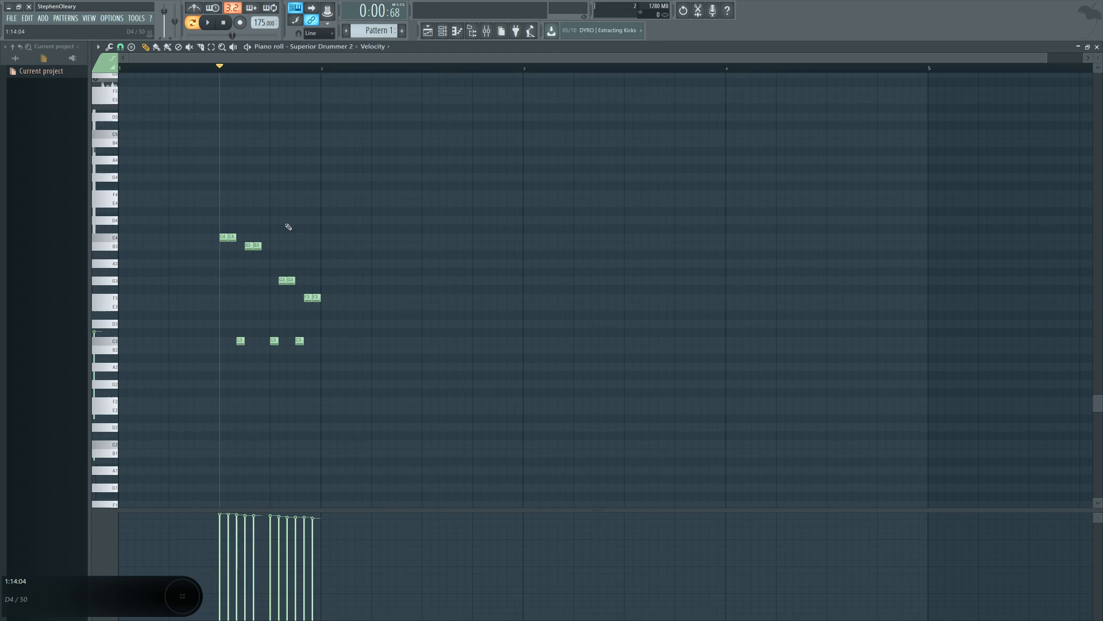
key(space)
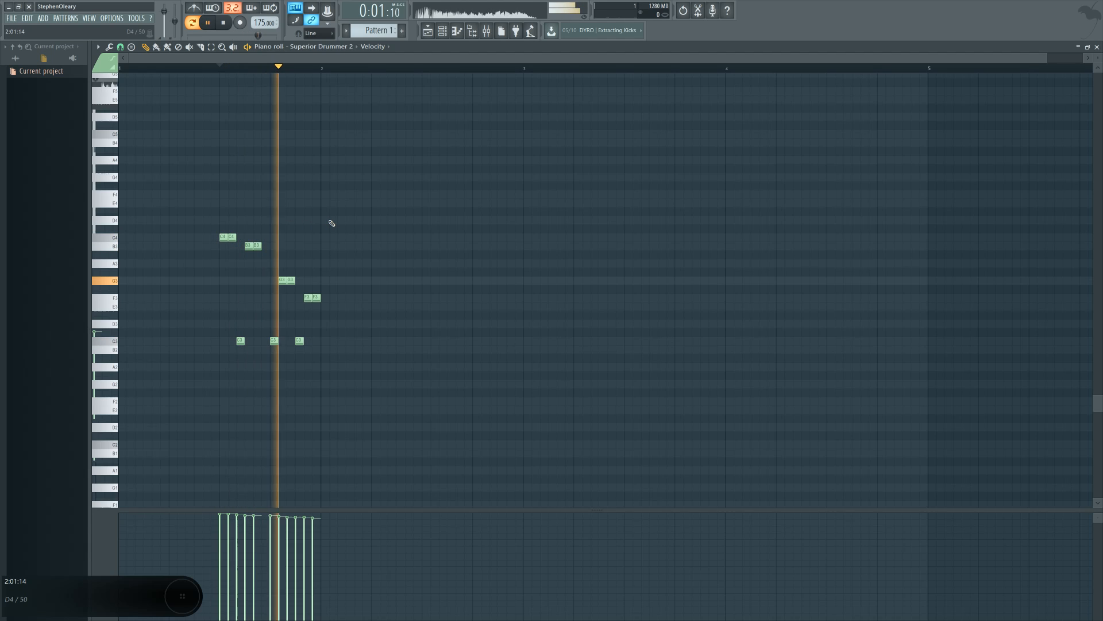
key(space)
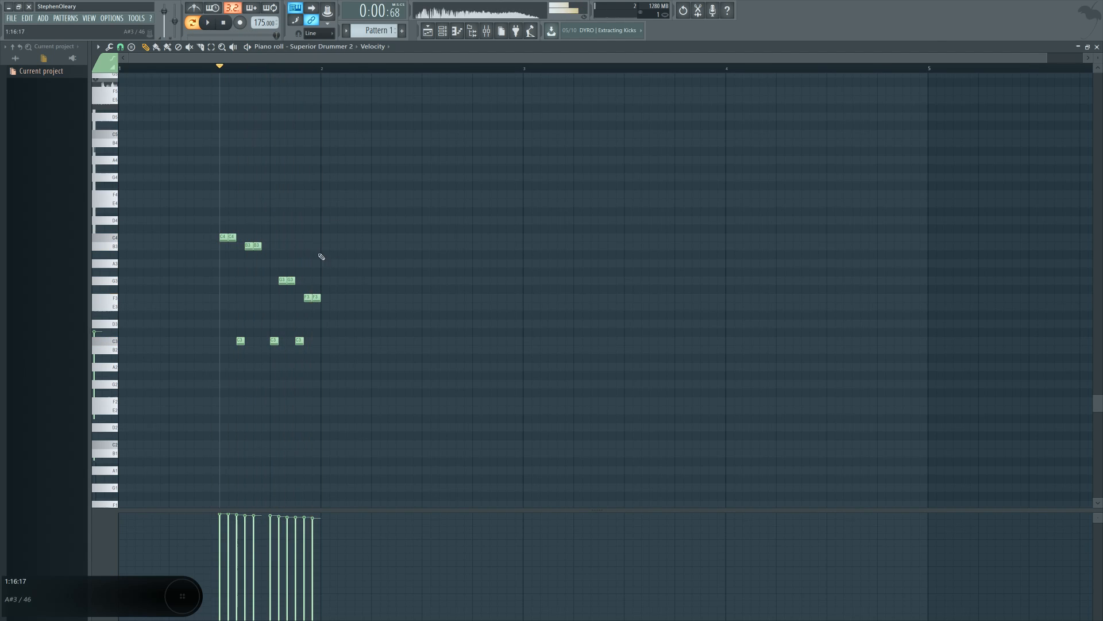
Move the middle C3 directly behind the B3 pair and shift the G3 pair to start on step 13
drag(276, 342, 268, 341)
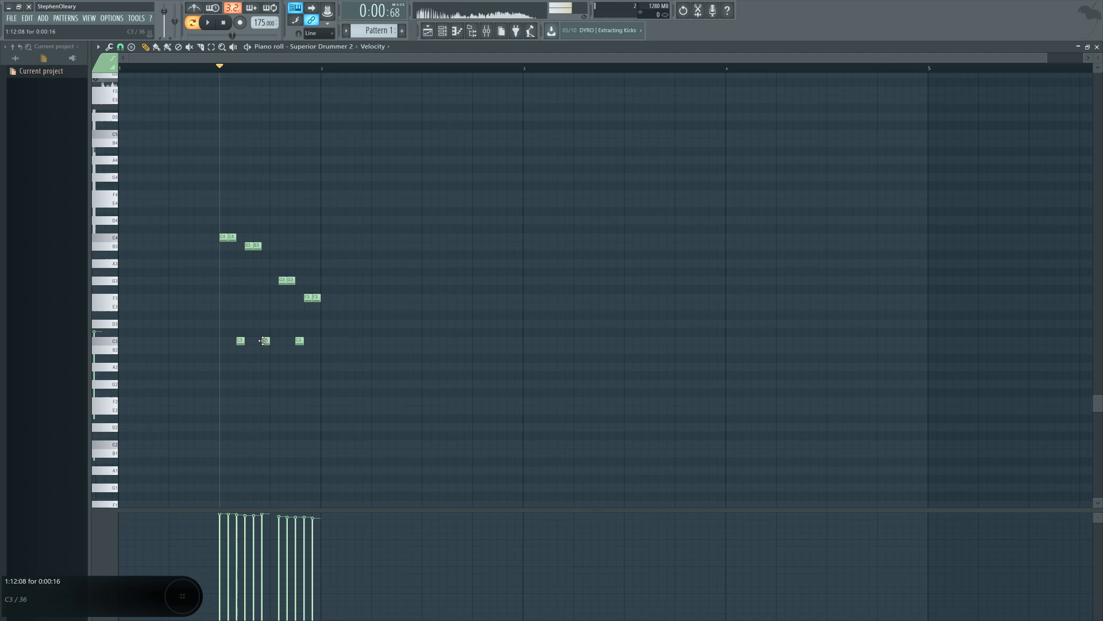
click(295, 281)
right_click(297, 283)
mouse_move(276, 278)
mouse_down()
mouse_move(308, 281)
mouse_move(282, 281)
mouse_up()
ctrl+click(283, 308)
Place the last C3 directly behind the G3 pair and restart the F3 pair on step 15
right_click(300, 342)
click(291, 342)
right_click(317, 298)
right_click(308, 298)
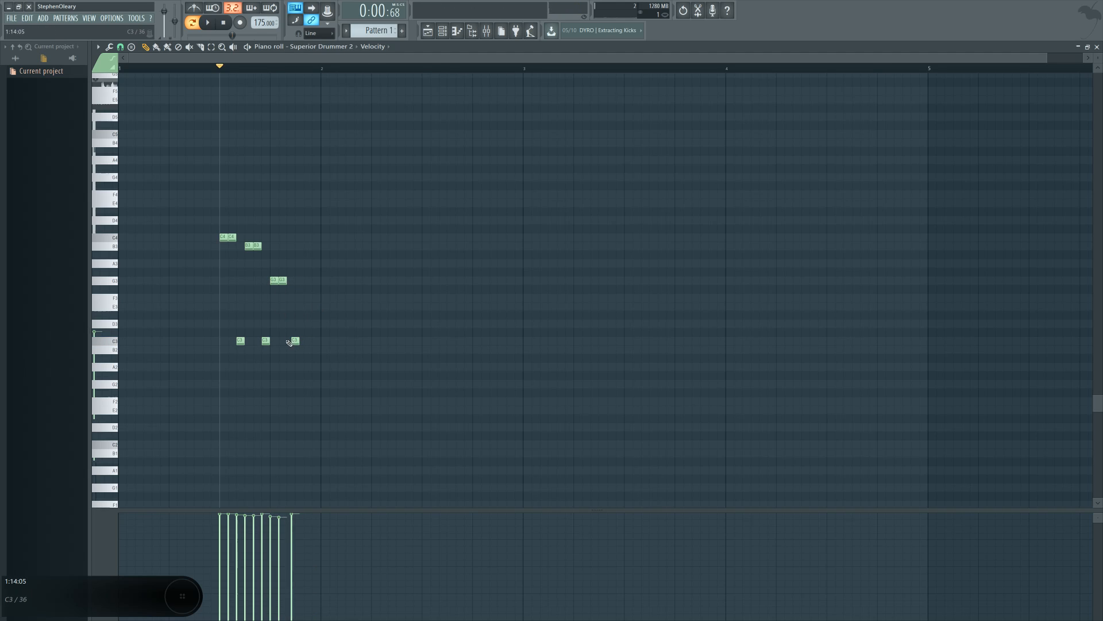
click(288, 341)
right_click(298, 341)
click(299, 298)
click(308, 298)
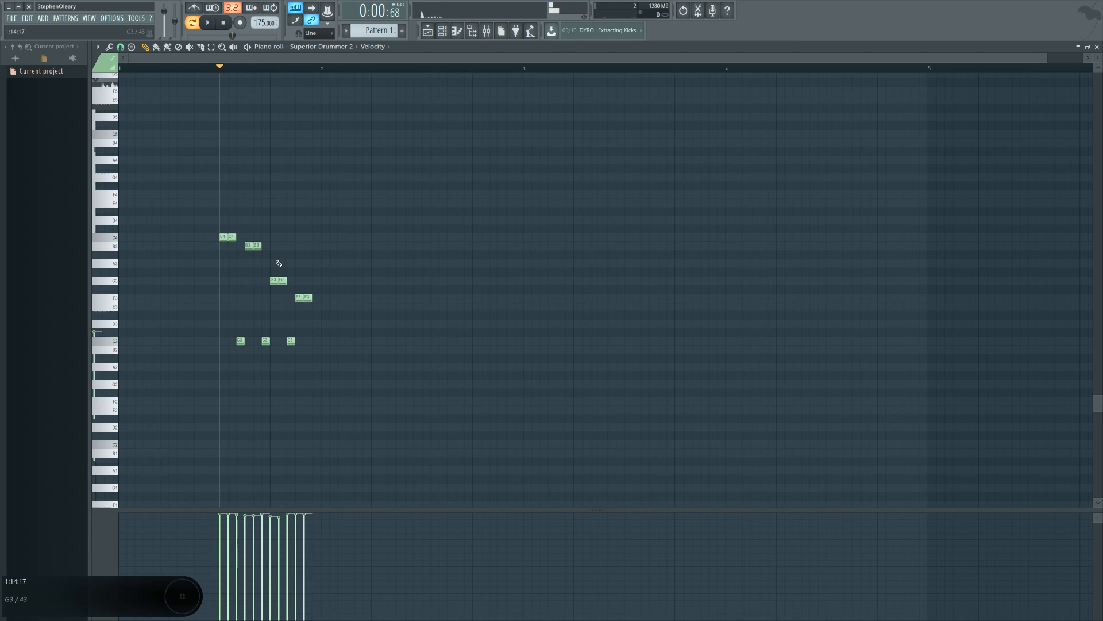
Shift the B3 pair one triplet later behind two consecutive C3 notes, and delete both G3 notes
right_click(248, 246)
click(248, 342)
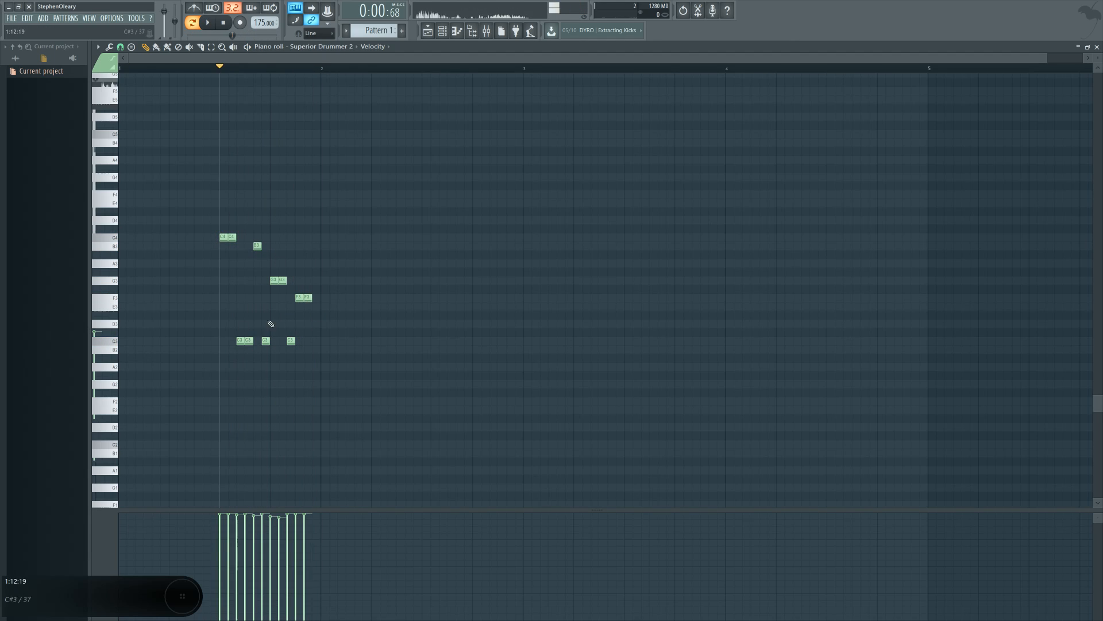
right_click(274, 280)
right_click(283, 281)
click(267, 246)
right_click(268, 246)
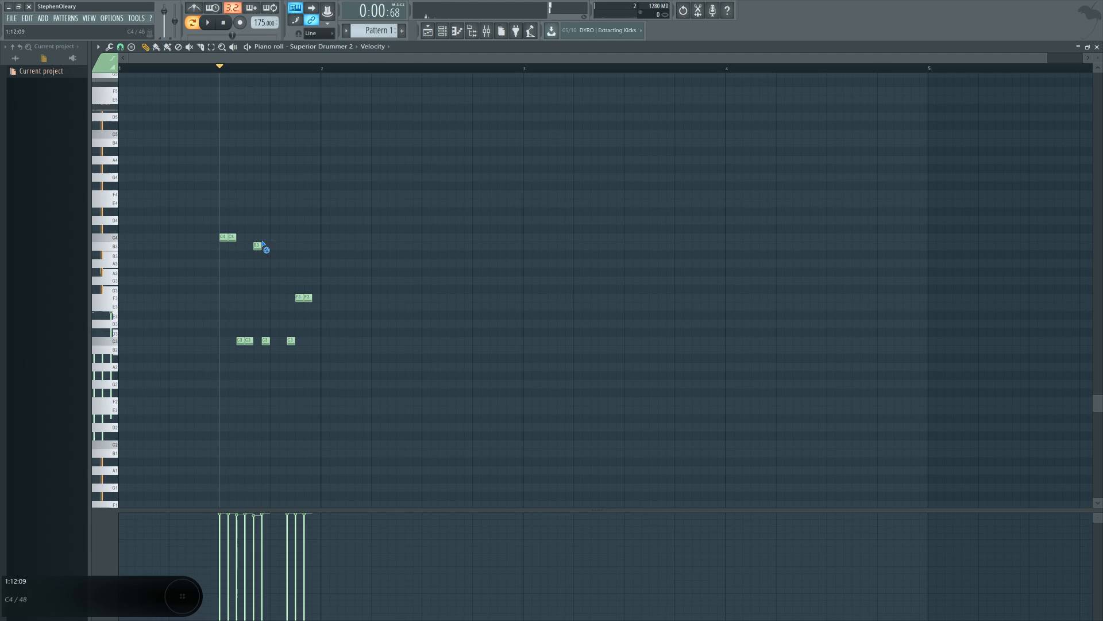
click(265, 246)
Replace the two remaining single C3 notes with a consecutive C3 pair starting on step 13
right_click(266, 340)
click(276, 340)
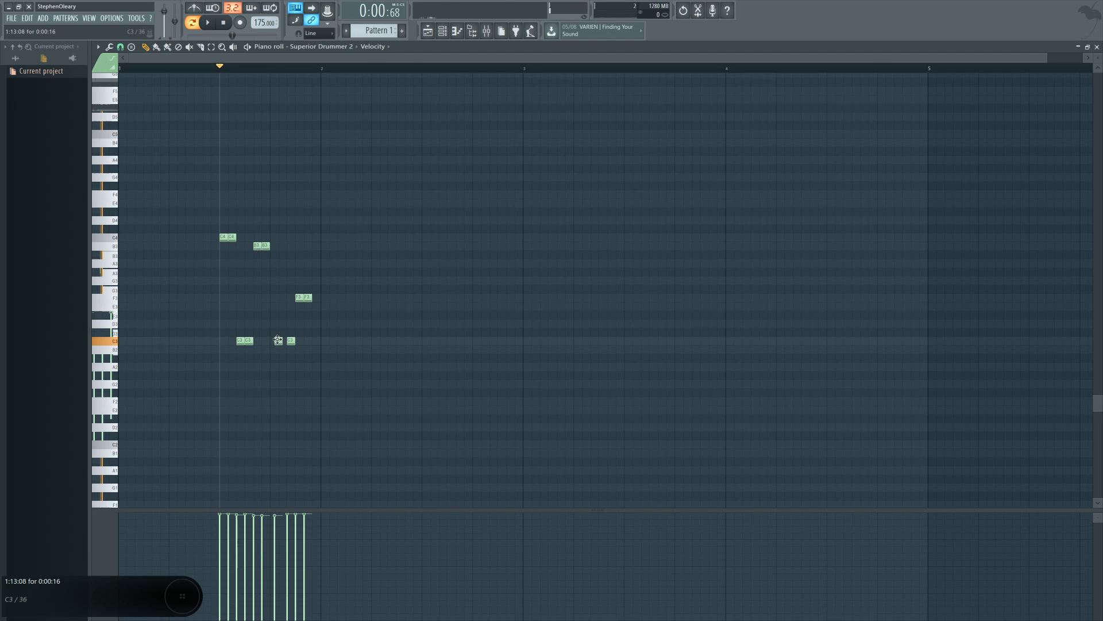
drag(278, 339, 273, 340)
click(282, 341)
right_click(290, 340)
Place the F3 pair directly behind the second C3 pair, add two C3 notes at the bar's end, and play the fill
right_click(299, 298)
right_click(308, 298)
click(291, 298)
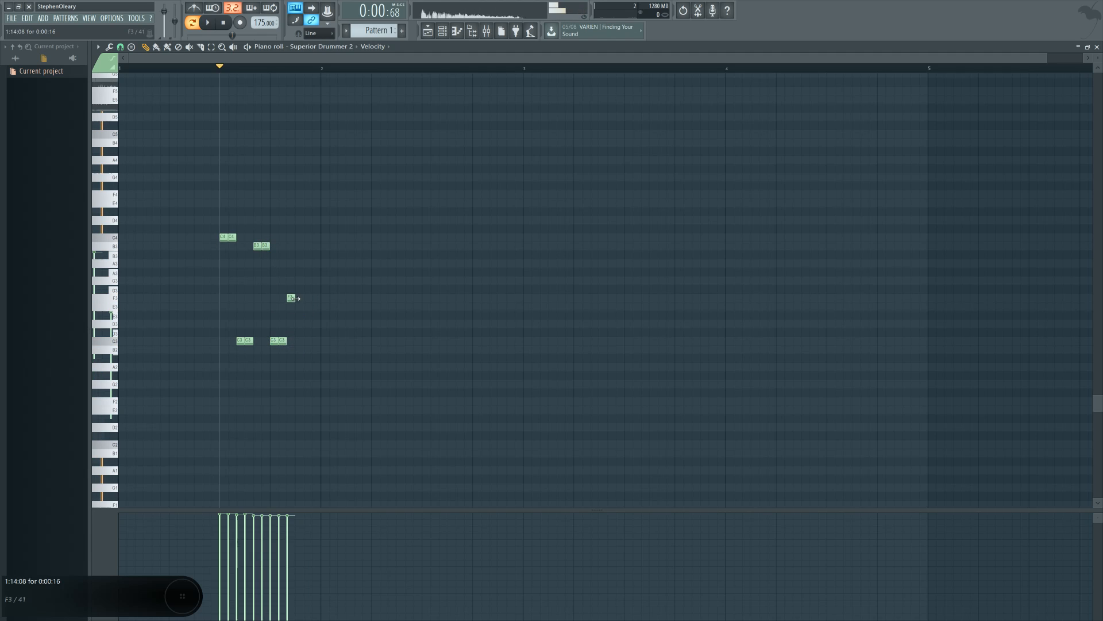
drag(295, 298, 304, 299)
click(305, 340)
key(space)
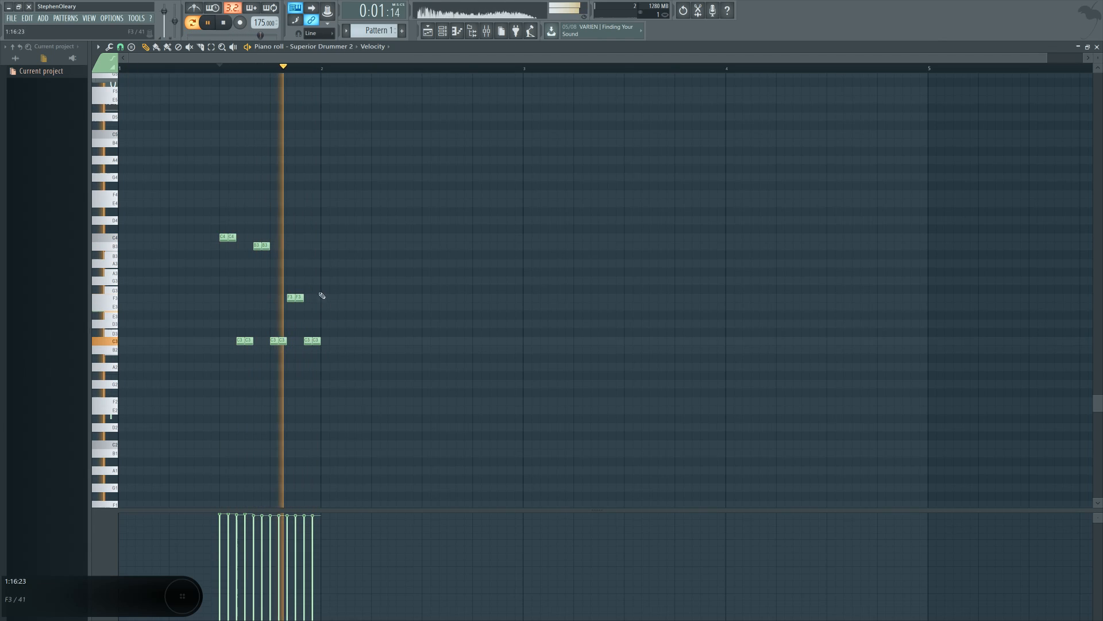
key(space)
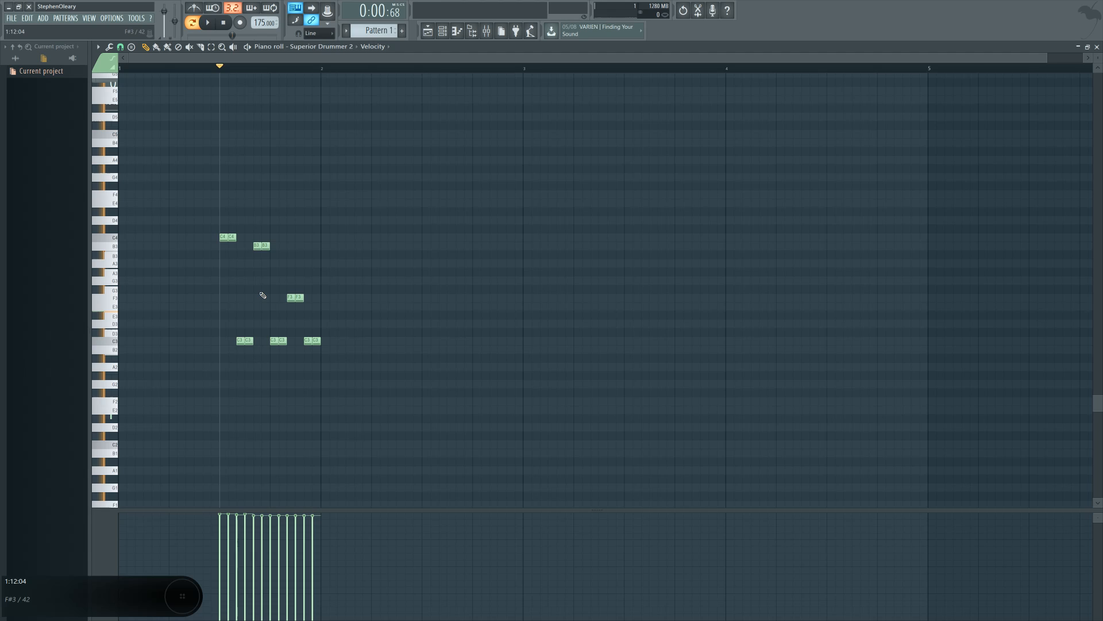
Show the Superior Drummer 2 drum kit and return to the piano roll
click(443, 32)
click(440, 316)
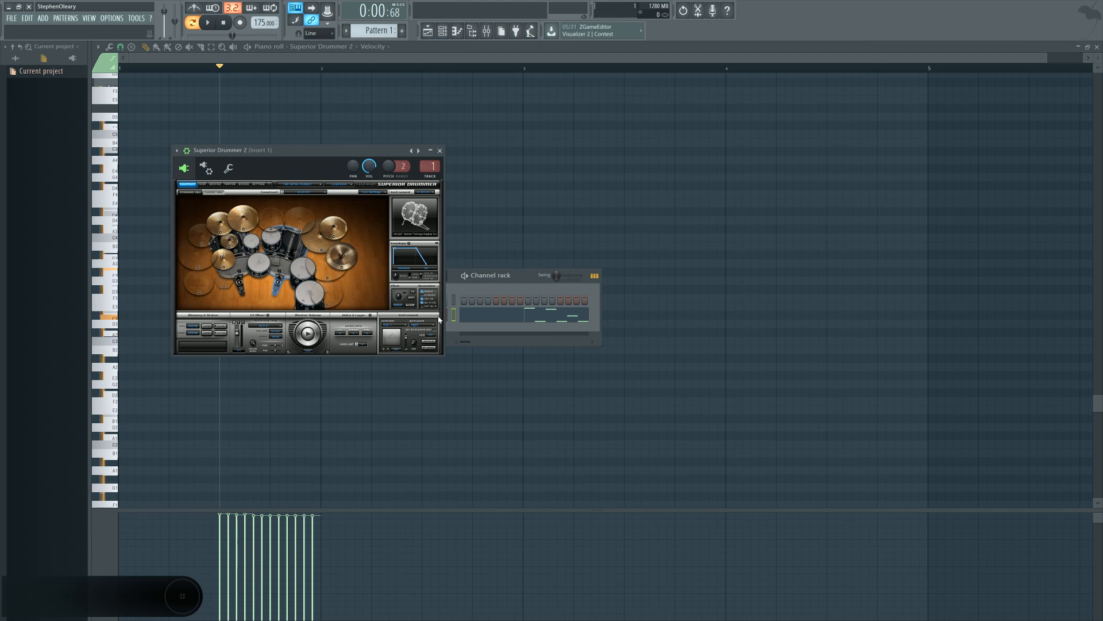
click(510, 206)
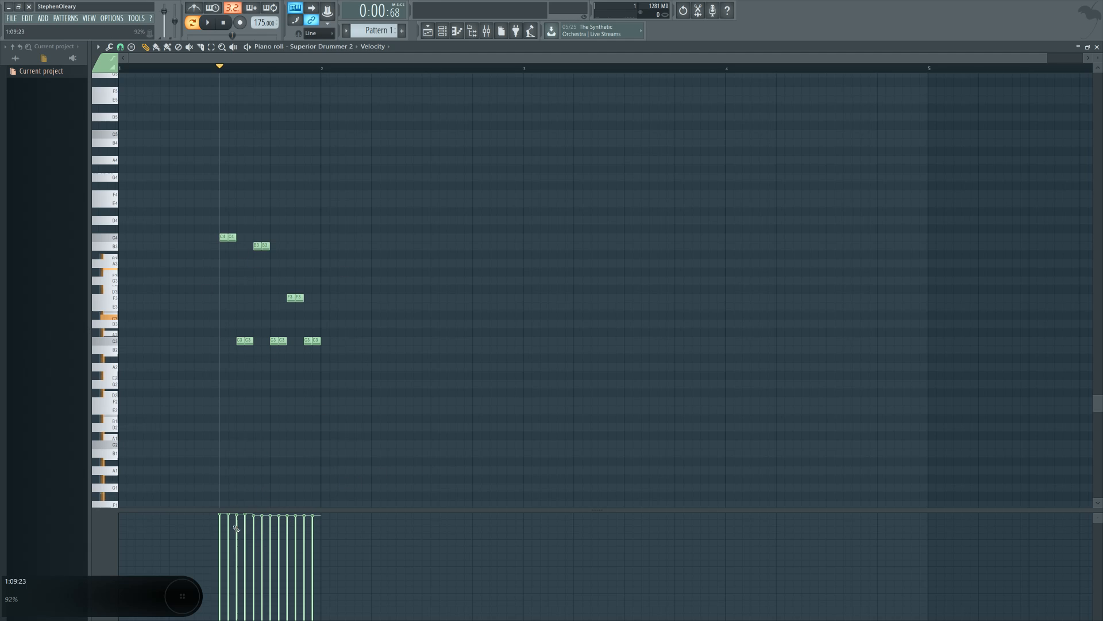
Vary the velocities of the individual notes across the triplet fill and play the fill
mouse_move(229, 526)
mouse_down()
mouse_move(221, 531)
mouse_move(253, 524)
mouse_move(285, 542)
mouse_move(310, 520)
mouse_move(249, 530)
mouse_move(297, 526)
mouse_move(224, 519)
mouse_up()
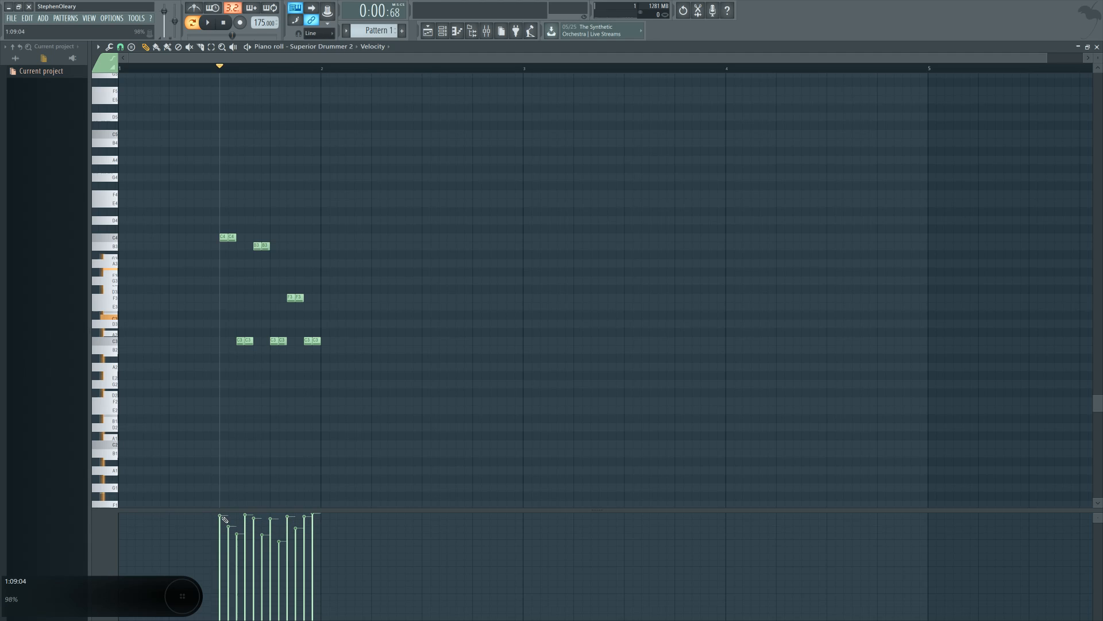
key(space)
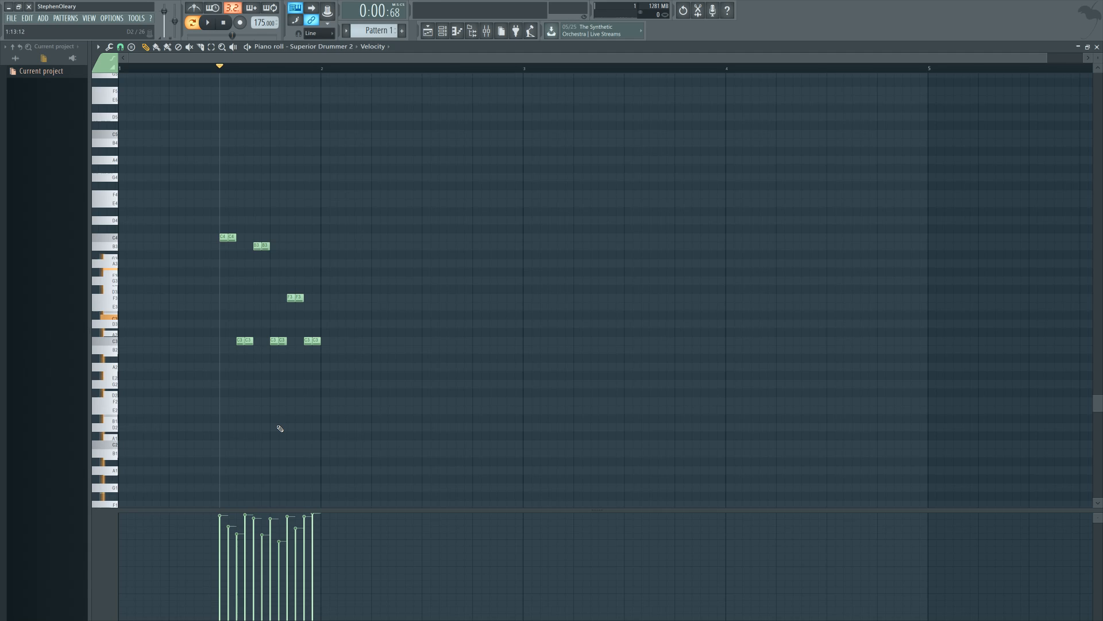
Delete the first C3 pair and move the B3 pair onto C4, directly behind the existing C4 pair
right_click(249, 340)
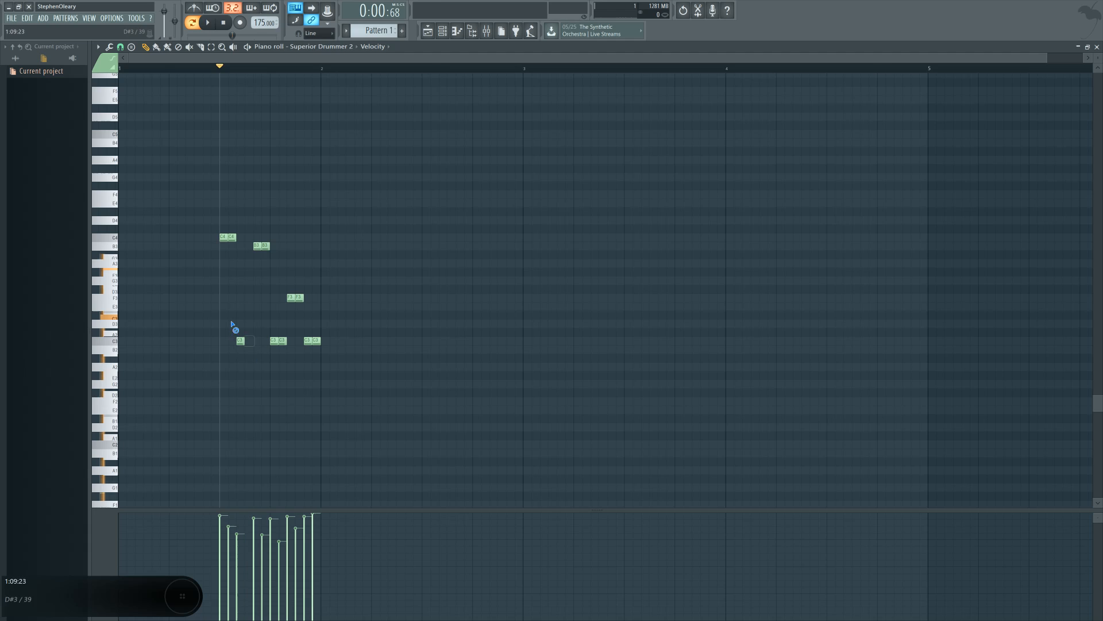
right_click(240, 340)
ctrl+click(257, 251)
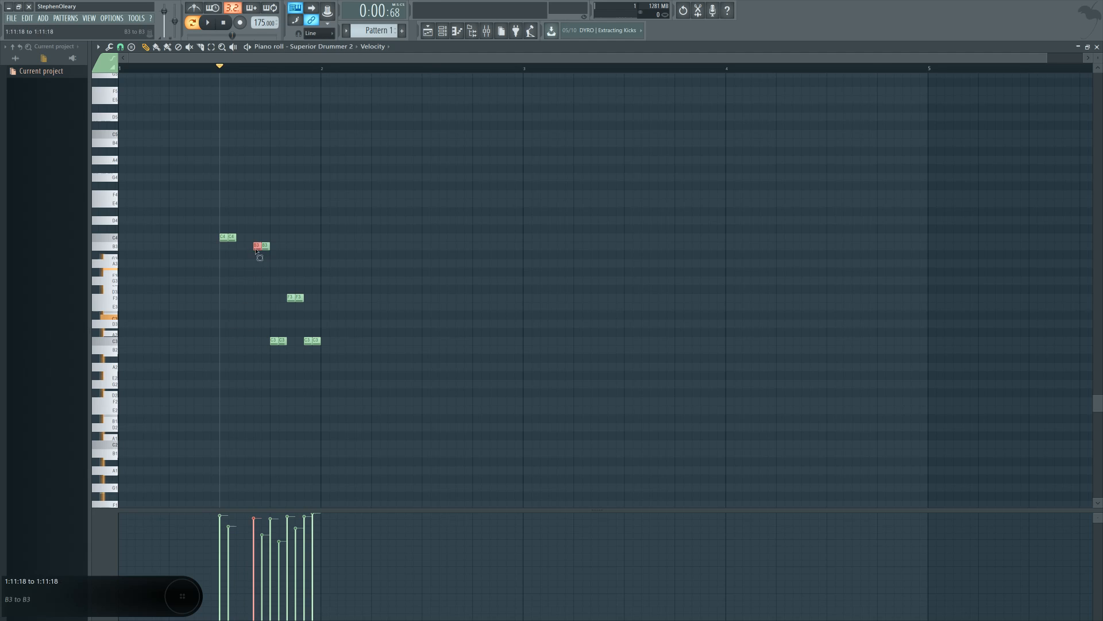
drag(256, 251, 276, 240)
key(shift+Left)
key(shift+Left)
key(shift+Up)
key(ctrl+d)
Replace the middle C3 pair with a C3 pair directly behind the four C4 notes
right_click(274, 341)
click(257, 340)
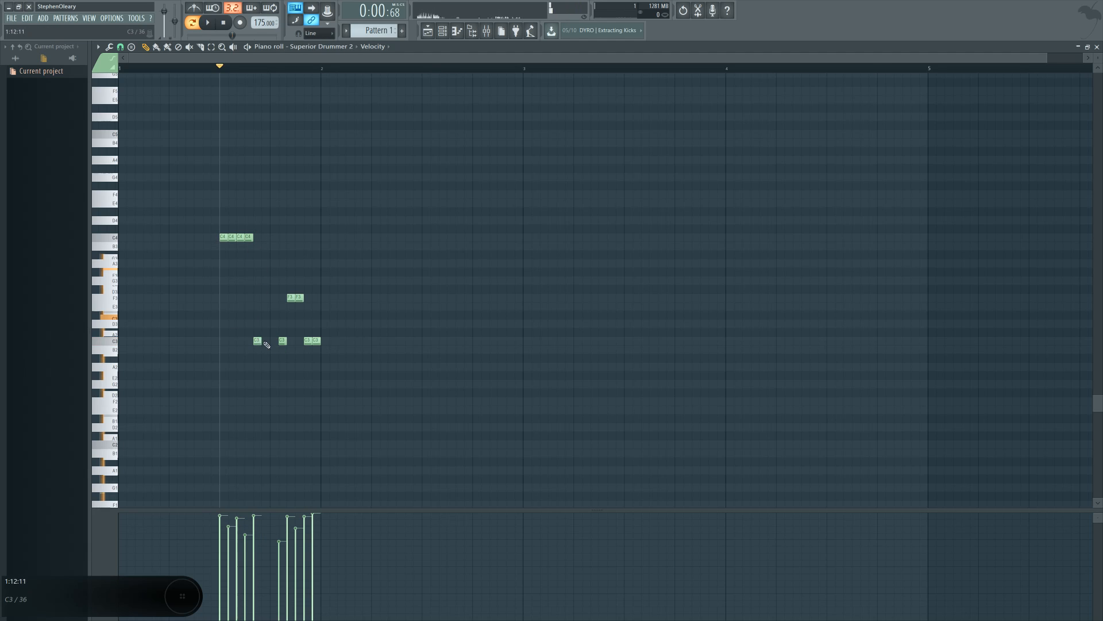
click(266, 341)
right_click(282, 341)
Replace the F3 pair with four consecutive B3 notes between the two C3 pairs, and play the fill
right_click(299, 297)
right_click(290, 298)
click(274, 246)
click(287, 246)
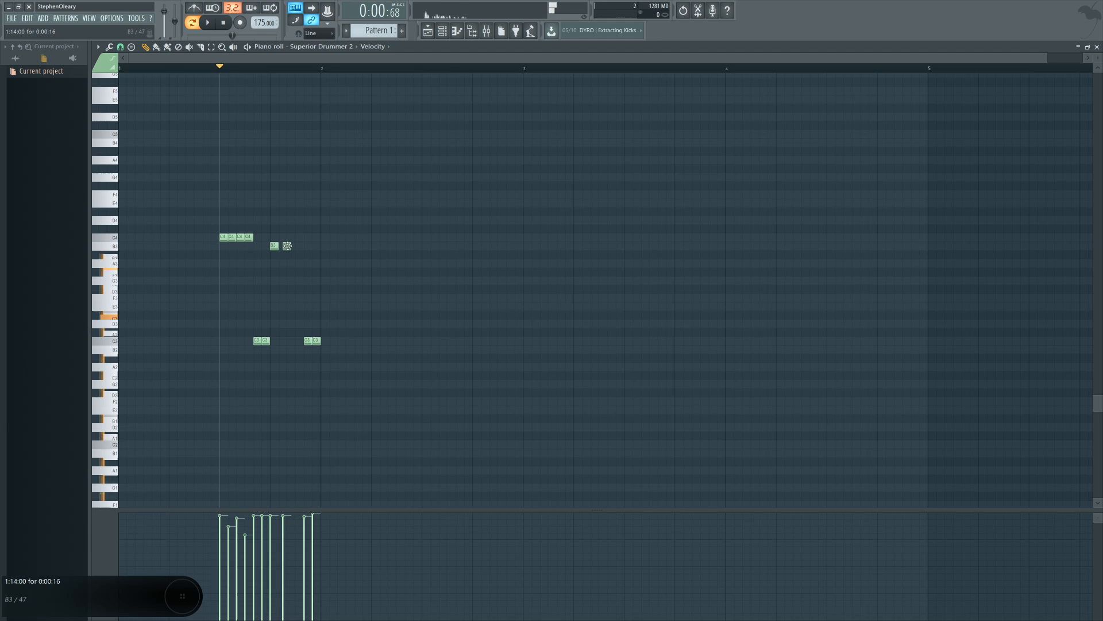
drag(287, 246, 297, 247)
click(301, 248)
key(space)
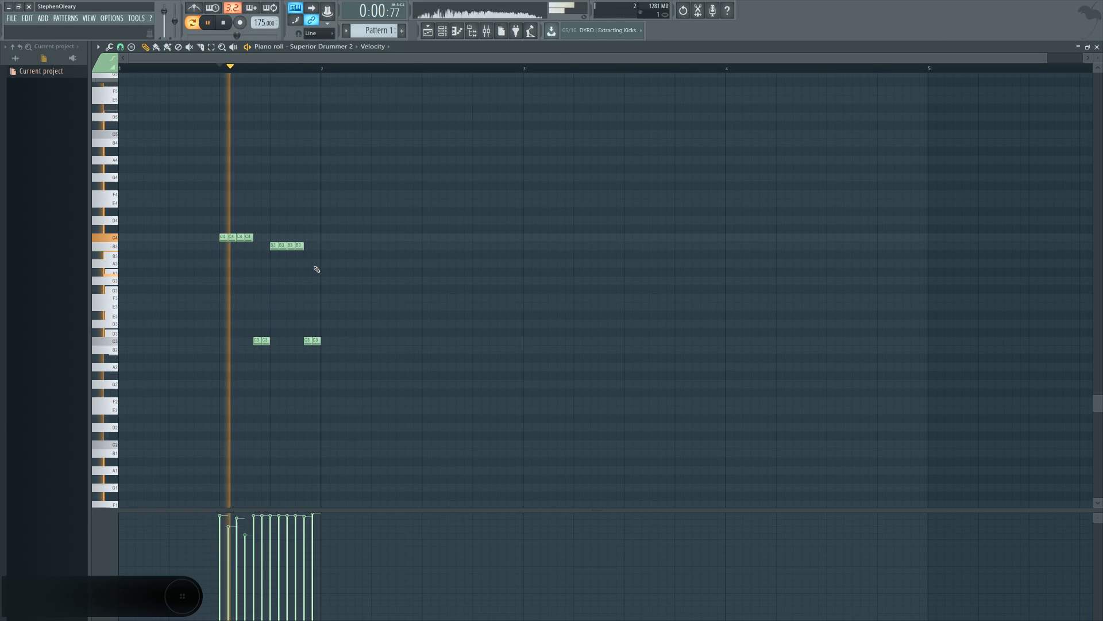
key(space)
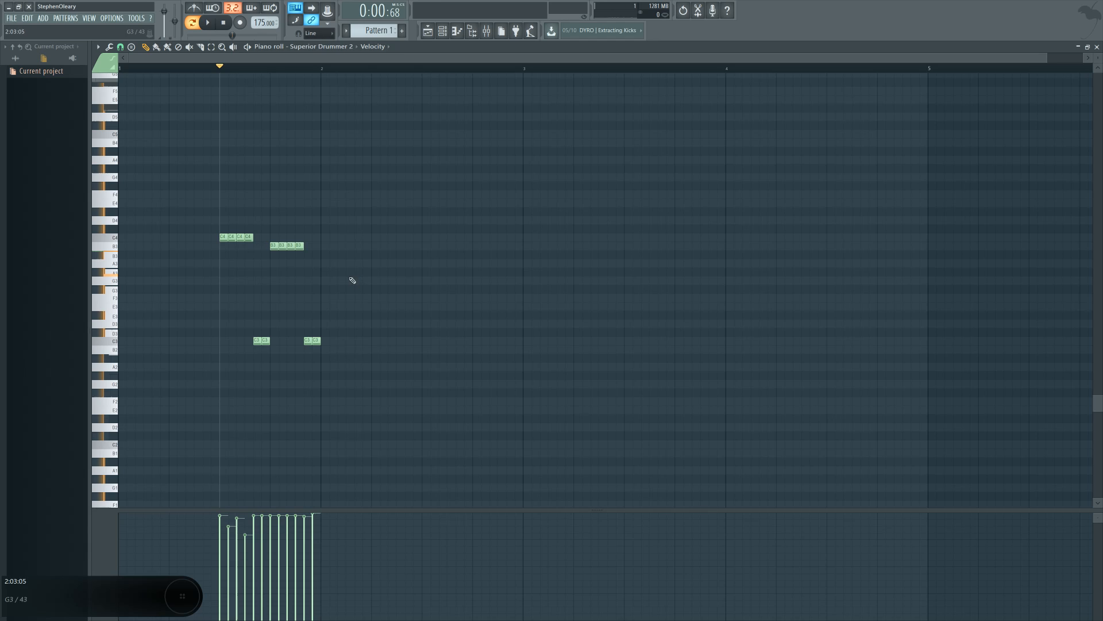
Clear the fill's notes, show the playlist and channel rack, and open the classic breaks folder under extra in the browser
mouse_move(313, 253)
mouse_down()
mouse_move(337, 252)
mouse_move(218, 243)
mouse_move(286, 345)
mouse_move(316, 342)
mouse_up()
click(427, 31)
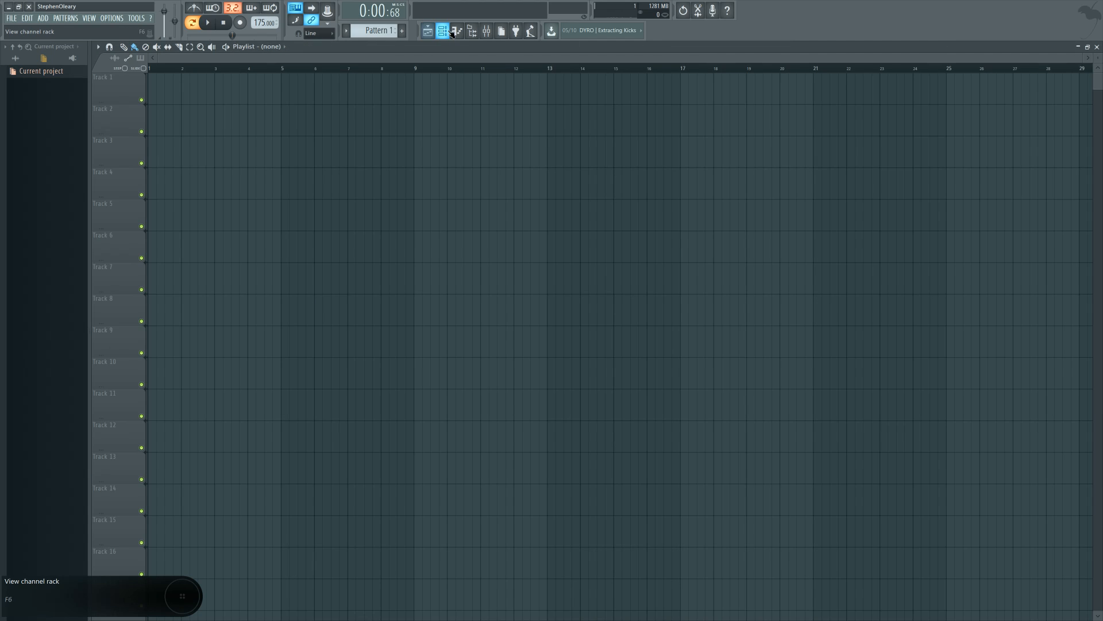
click(451, 32)
click(22, 58)
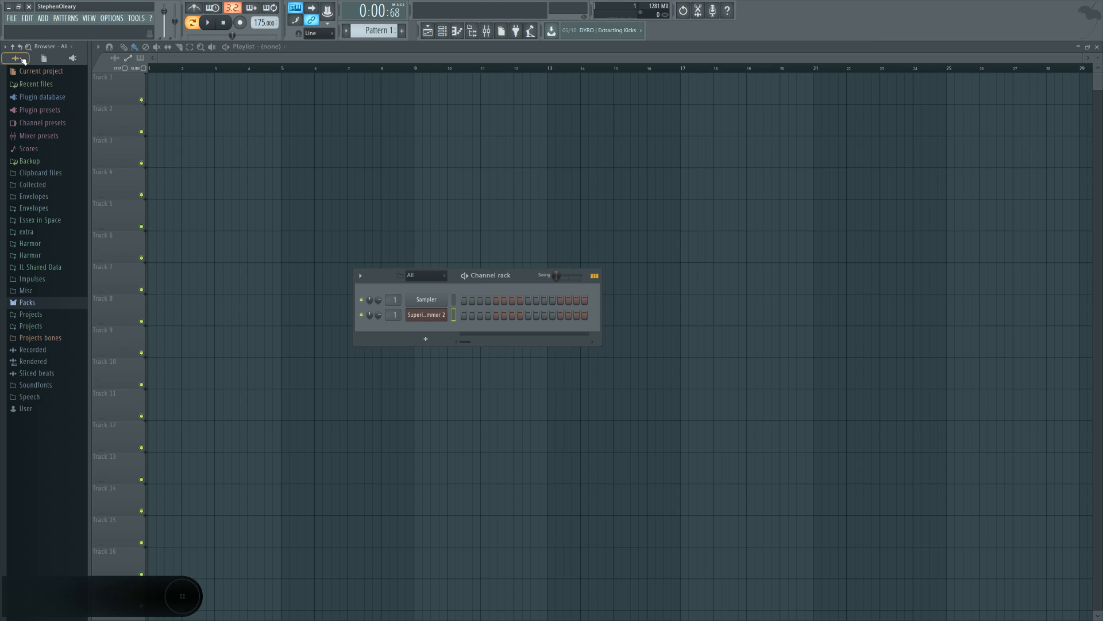
click(57, 233)
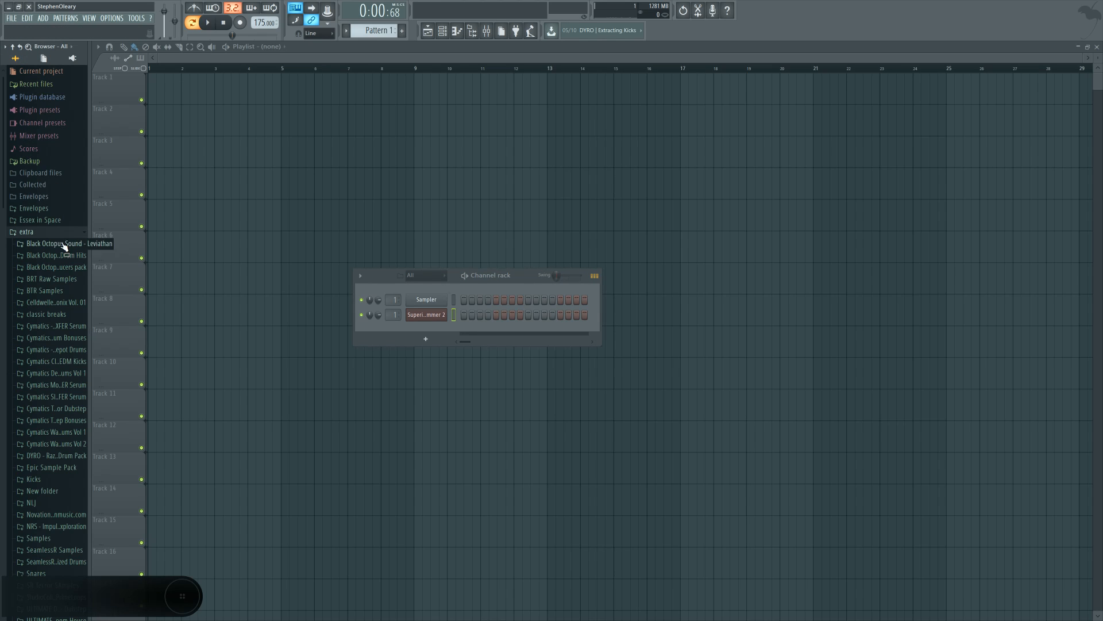
click(64, 316)
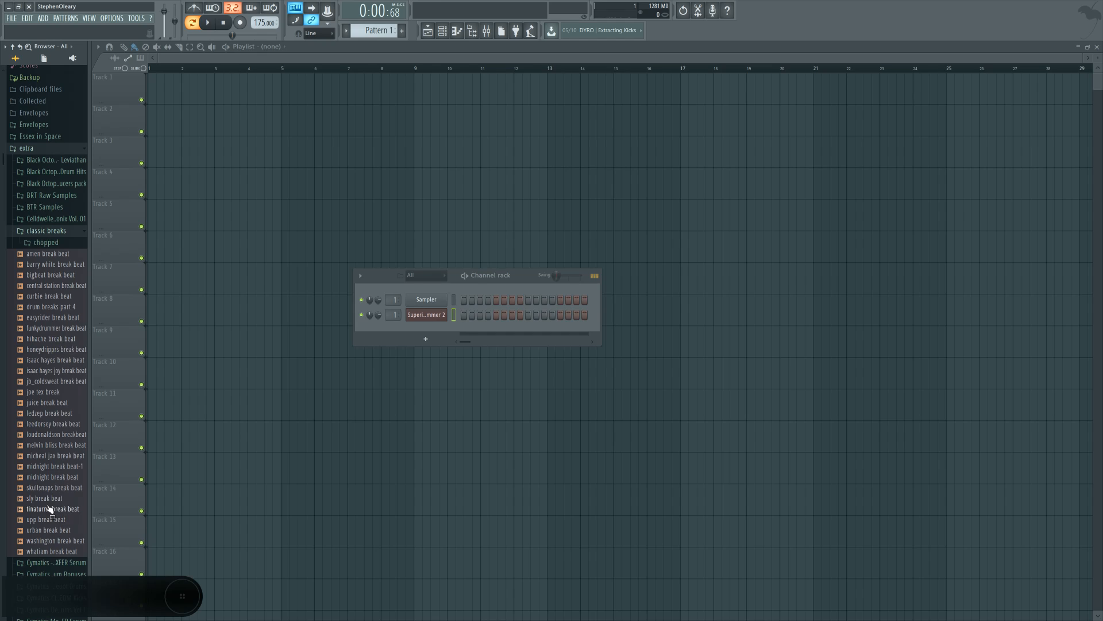
Preview the amen break beat sample, load it into a new Slicex channel and move the plugin clear of the channel rack
click(64, 255)
right_click(69, 259)
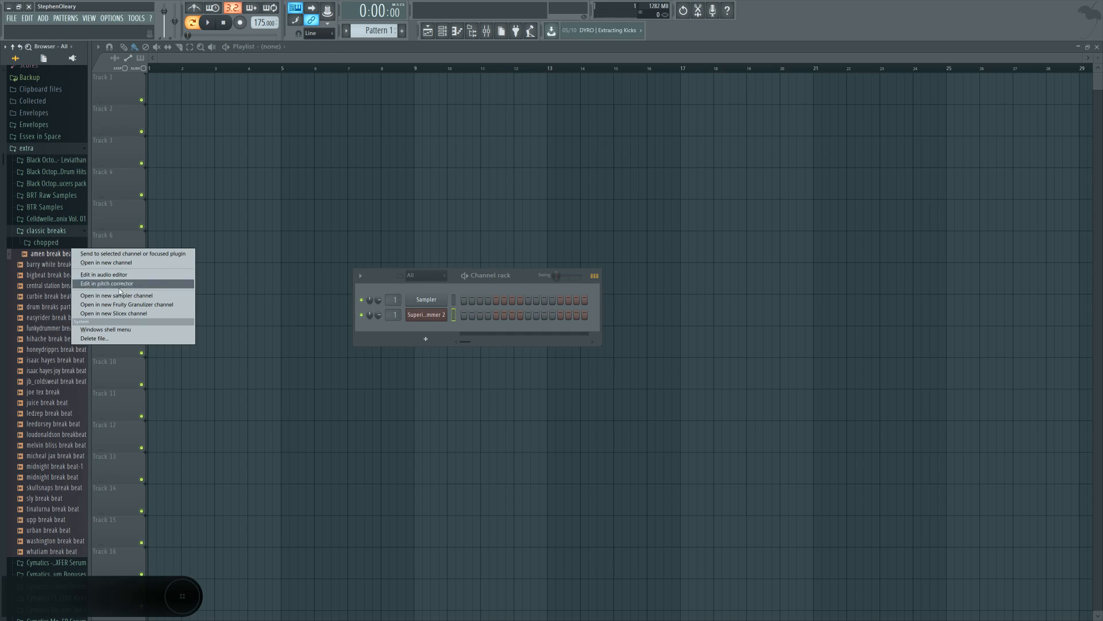
click(137, 314)
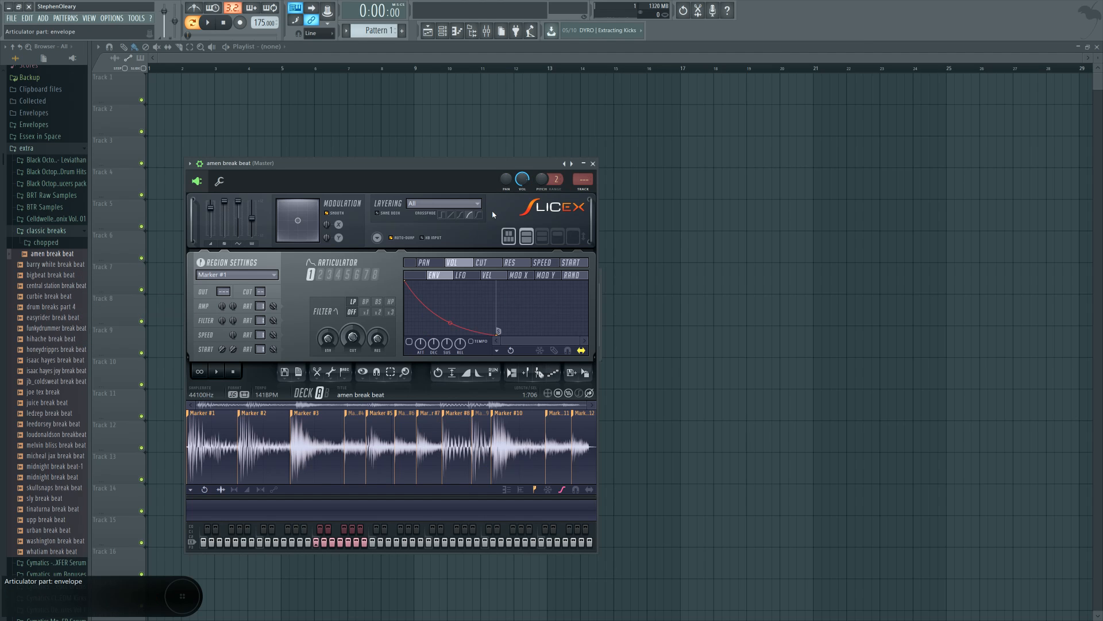
drag(431, 167, 839, 165)
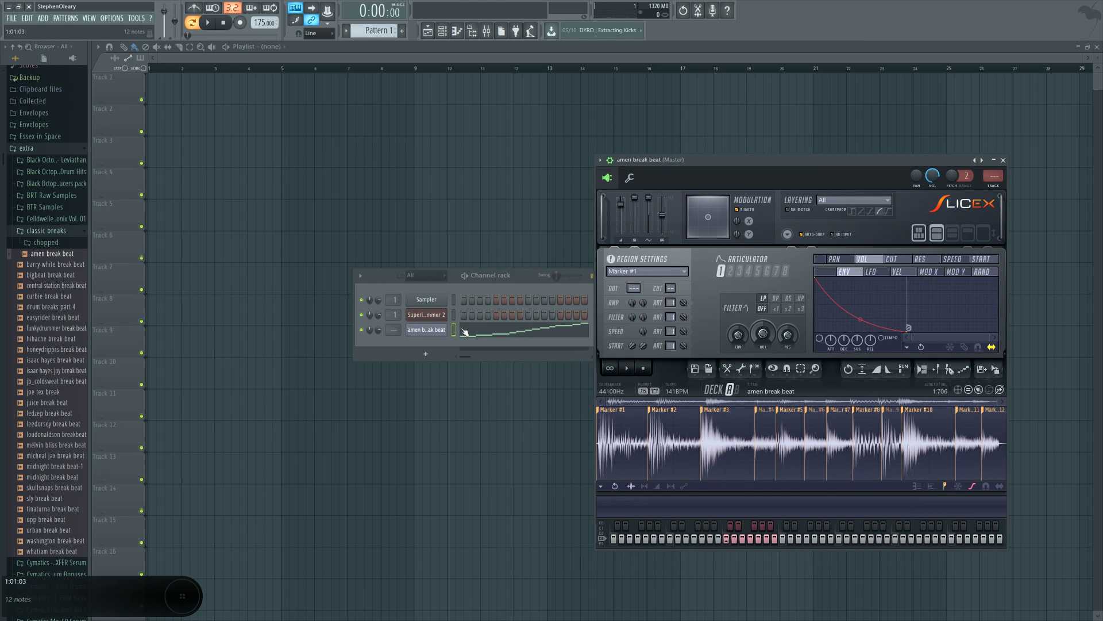
Open the amen break beat channel's notes in the piano roll and play the sliced break
click(502, 335)
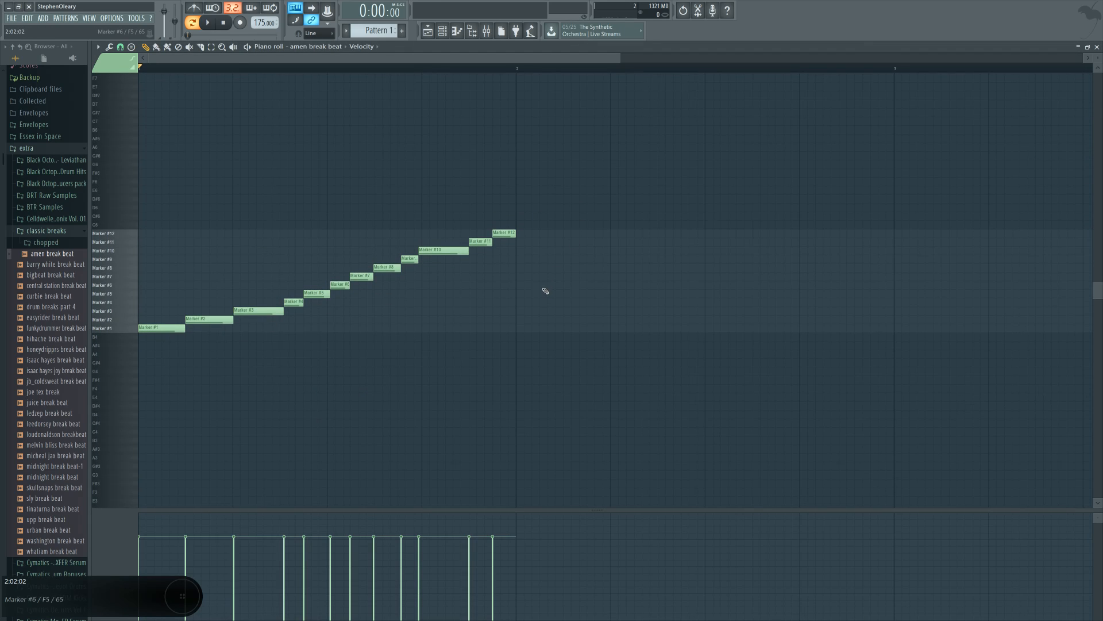
key(space)
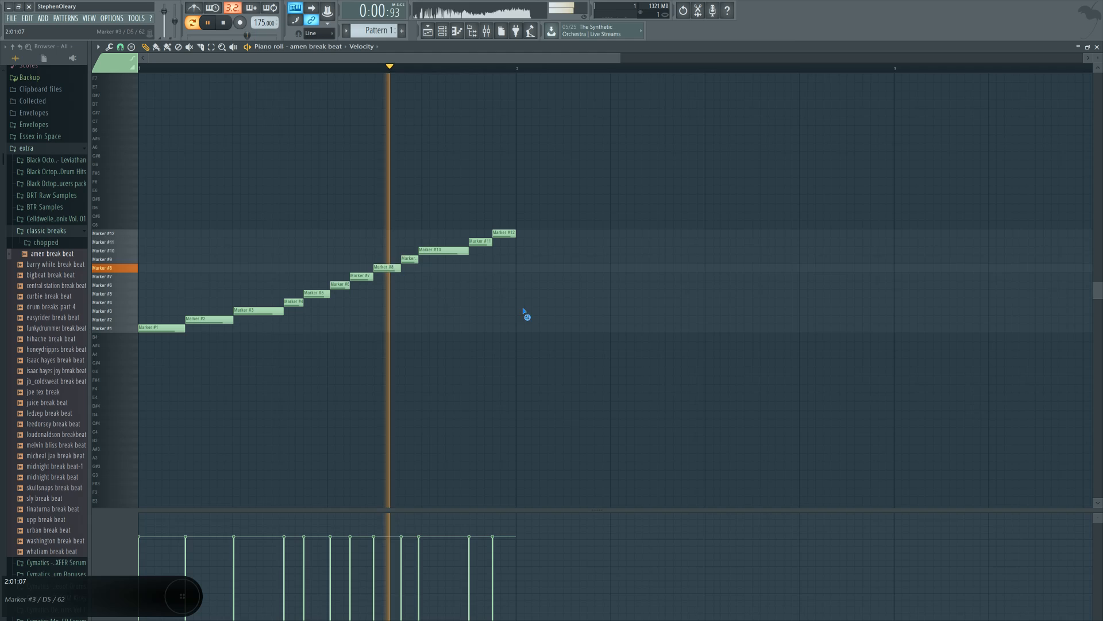
key(space)
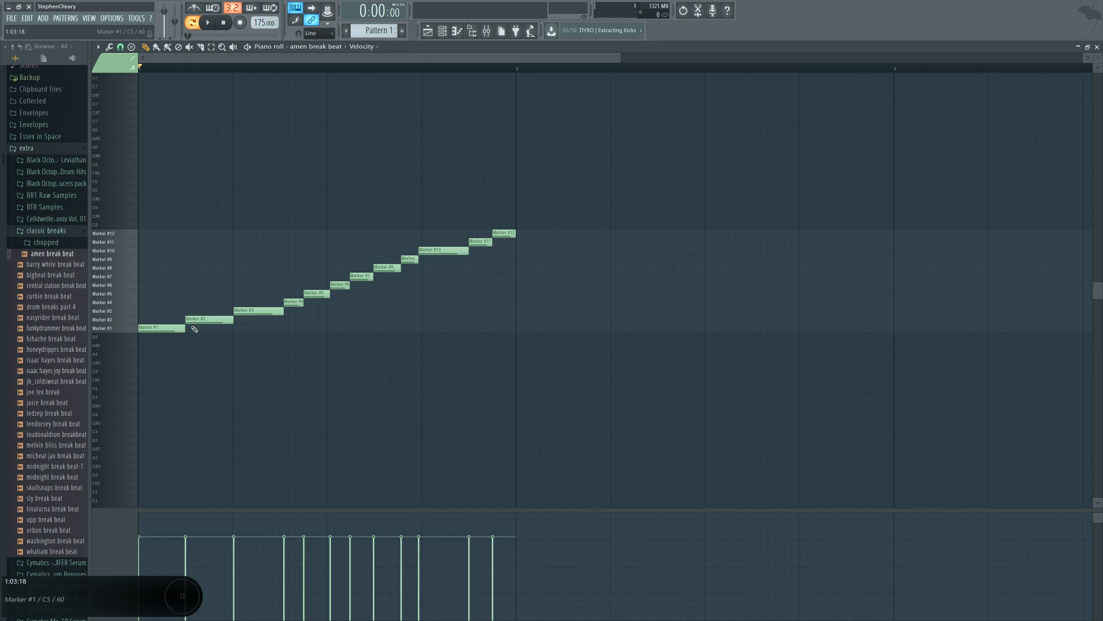
Check the channel rack and preview the isaac hayes joy break beat sample from the classic breaks folder
click(443, 31)
drag(512, 277, 543, 297)
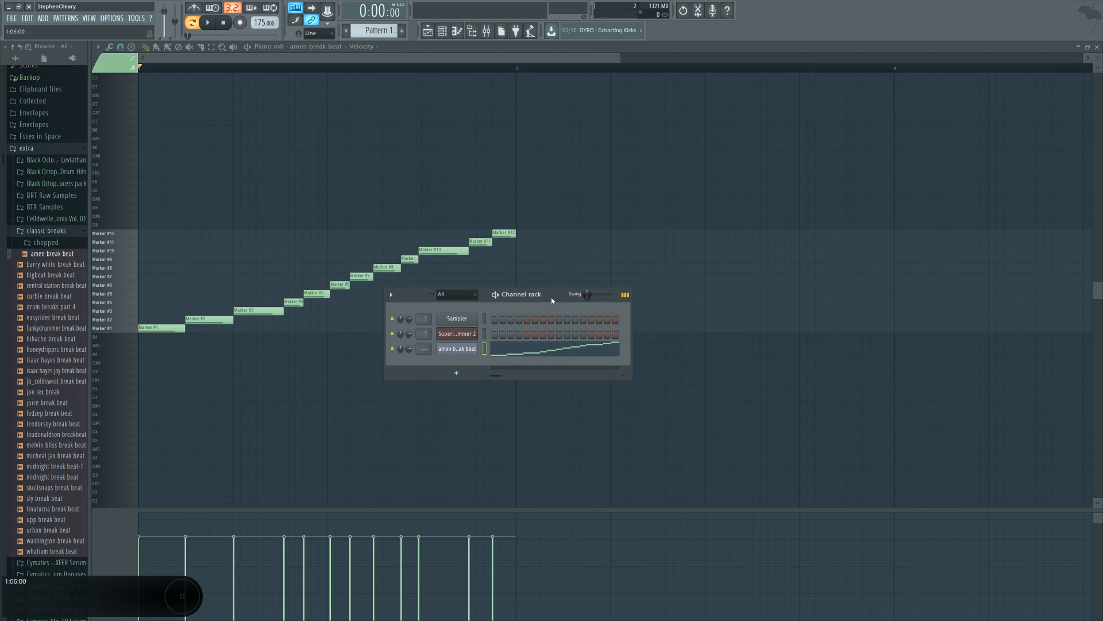
click(357, 325)
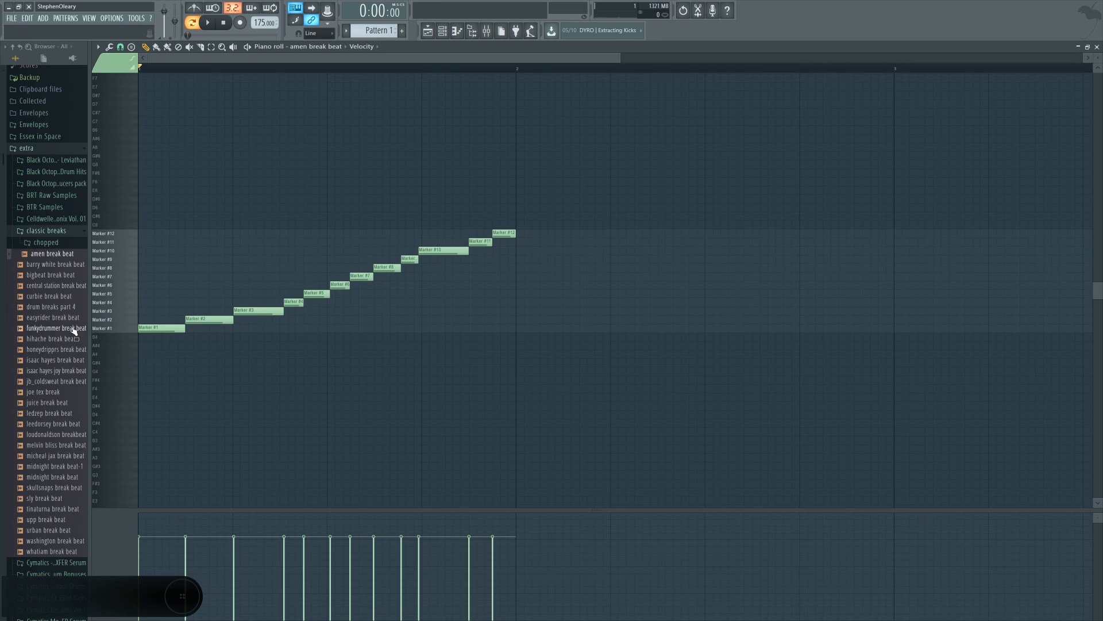
click(54, 370)
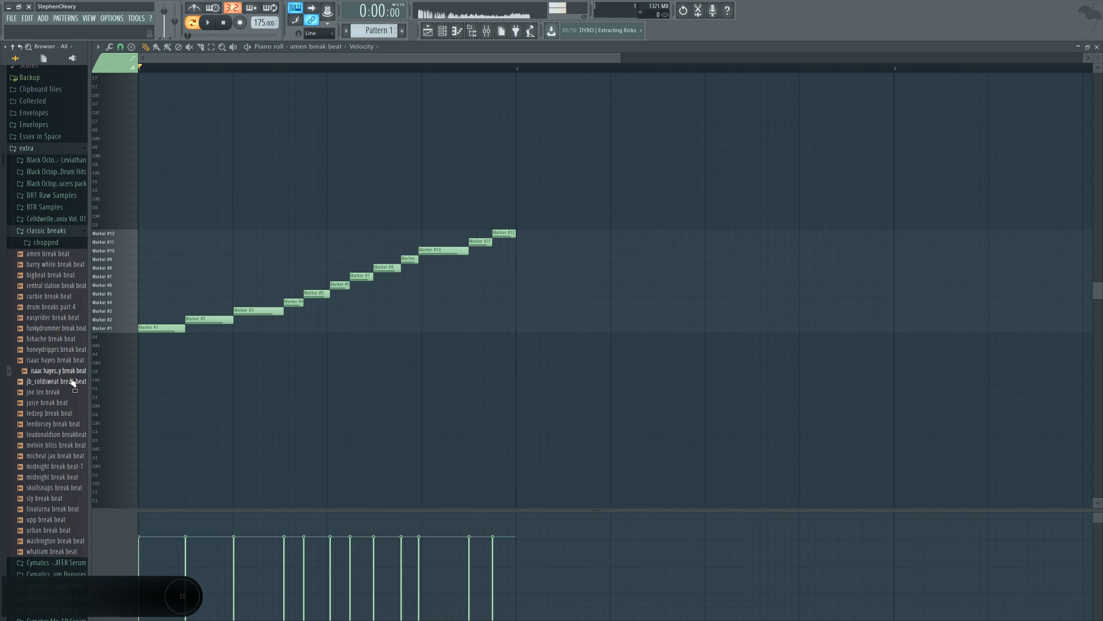
Delete all the slice notes, Marker #1 to Marker #12, from the amen break beat channel
click(443, 31)
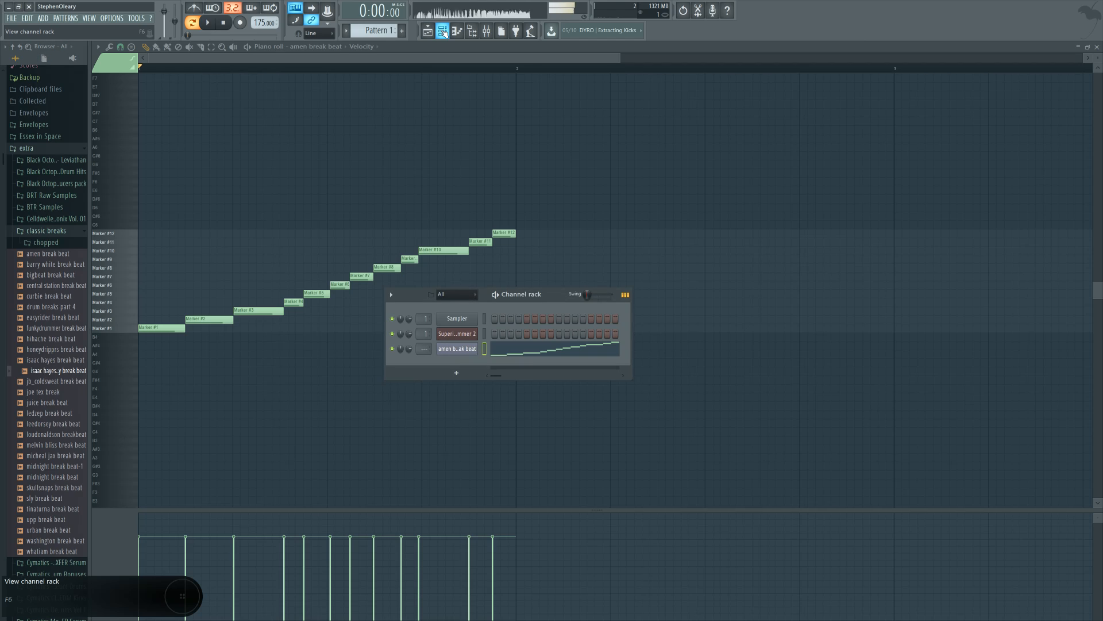
click(443, 32)
click(443, 32)
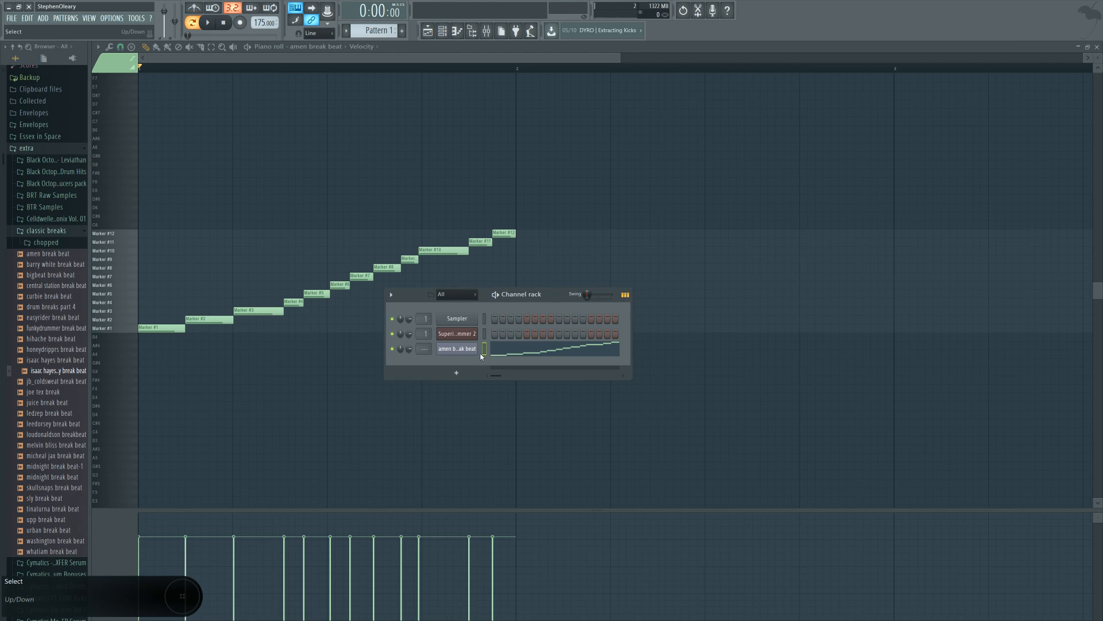
mouse_move(519, 240)
mouse_down()
mouse_move(333, 315)
mouse_move(173, 328)
mouse_up()
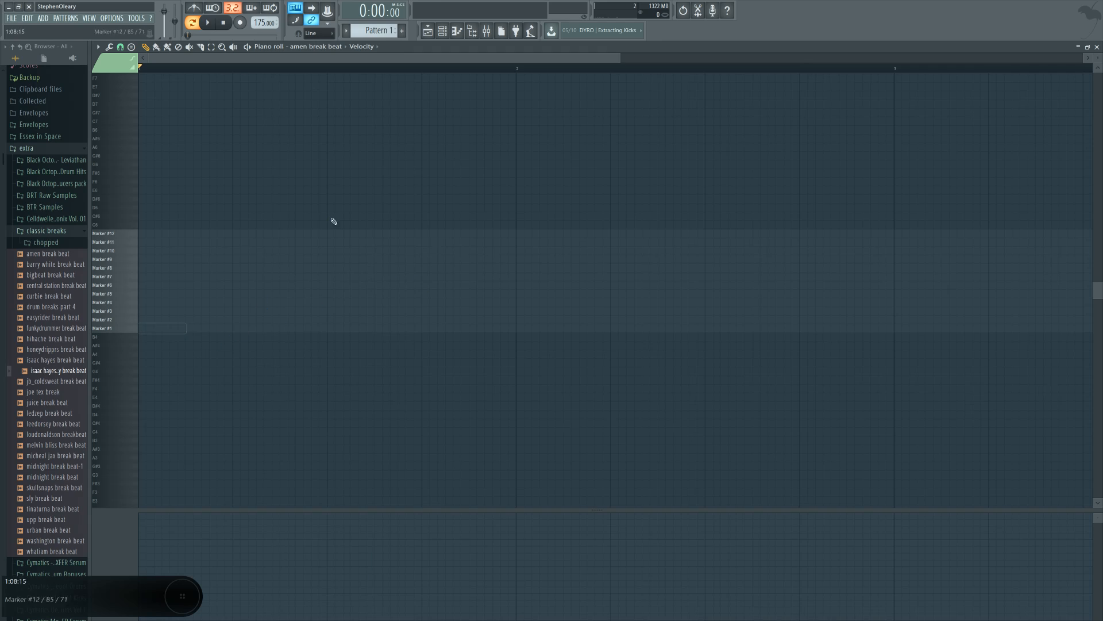
Open the Superior Drummer 2 channel in the piano roll and place a C3 note at the start of bar 1
click(443, 32)
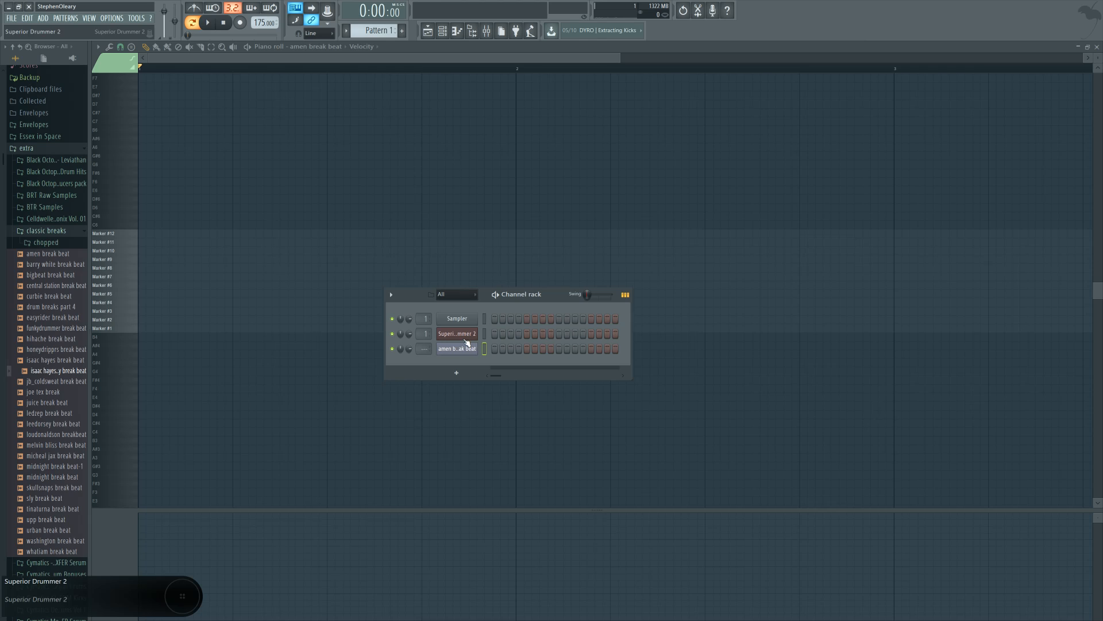
right_click(470, 336)
click(485, 337)
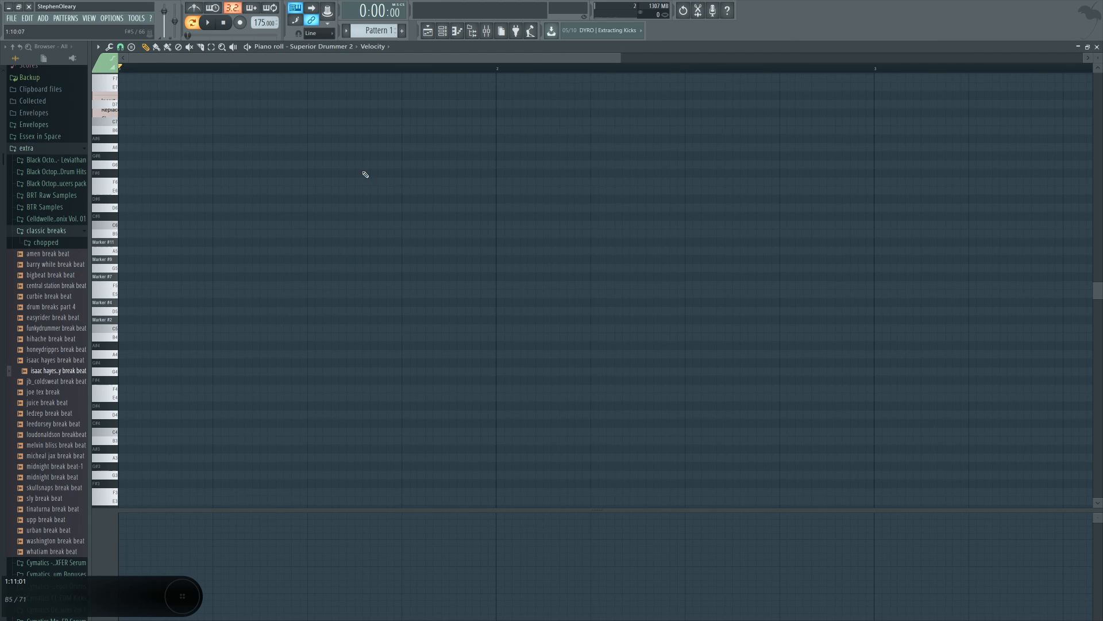
scroll(184, 415, down, 1)
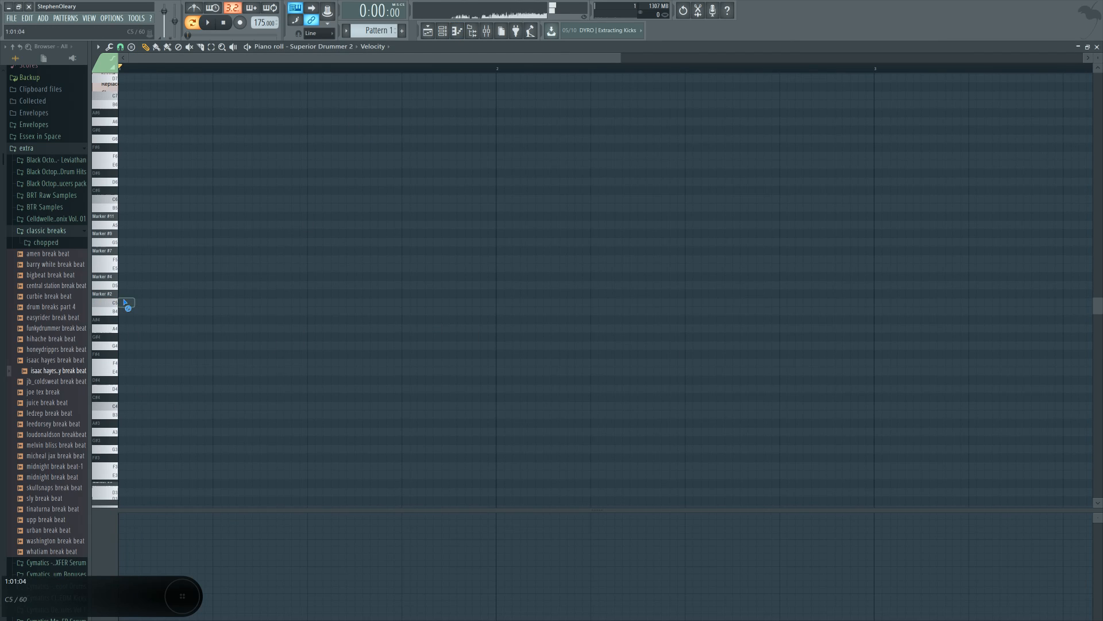
scroll(152, 368, down, 2)
click(96, 460)
scroll(161, 446, down, 2)
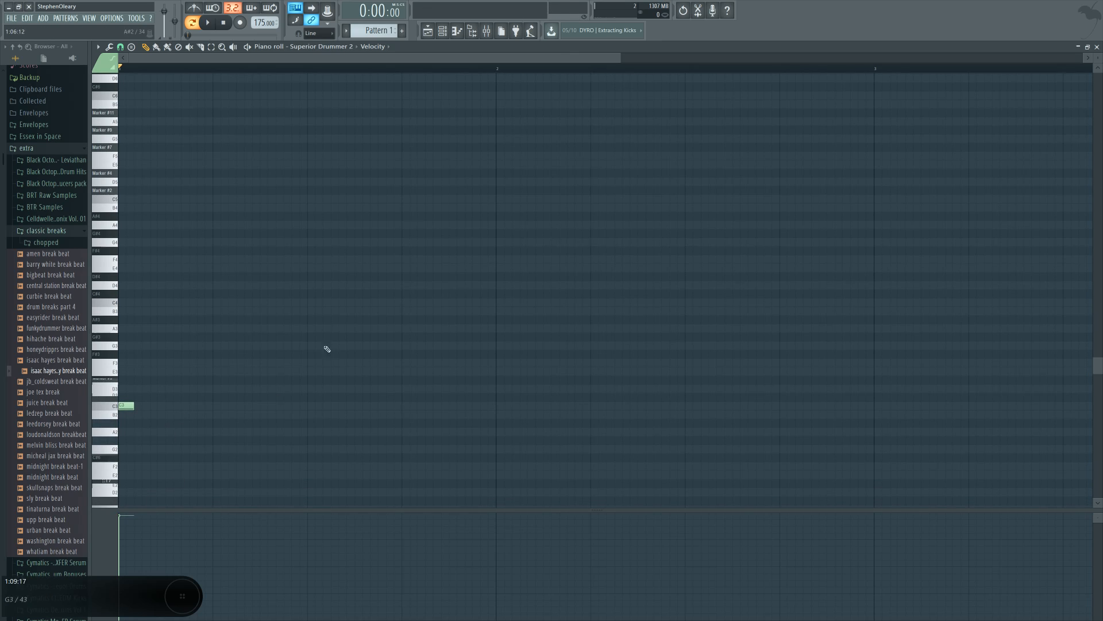
Add a D3 note on beat 2 and a C3 note directly before it, and play the pattern
click(442, 30)
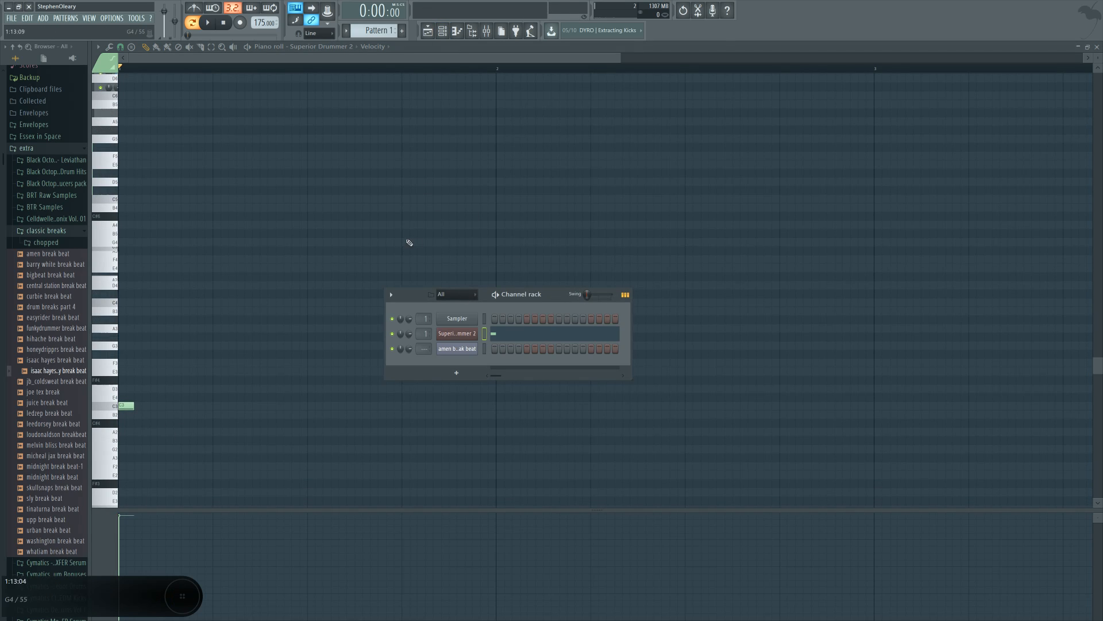
key(F6)
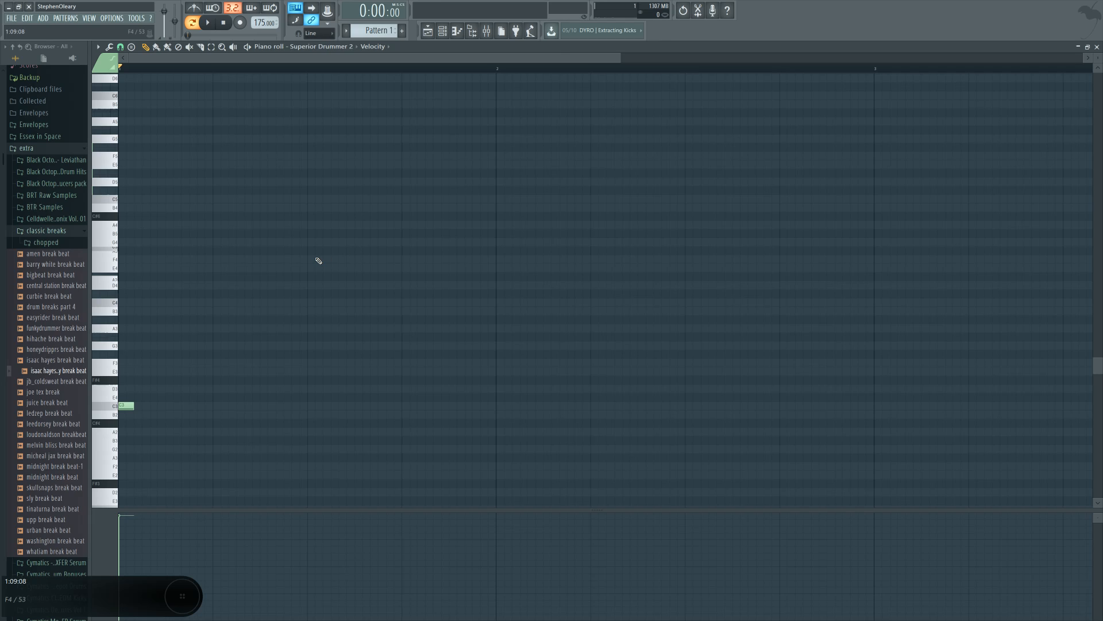
click(217, 389)
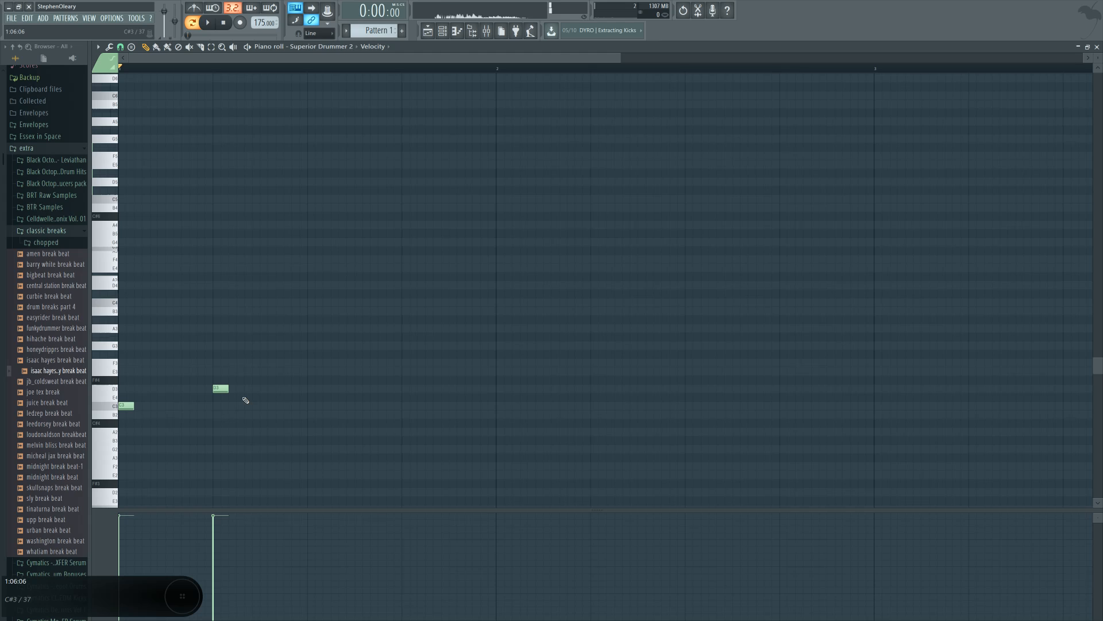
click(198, 406)
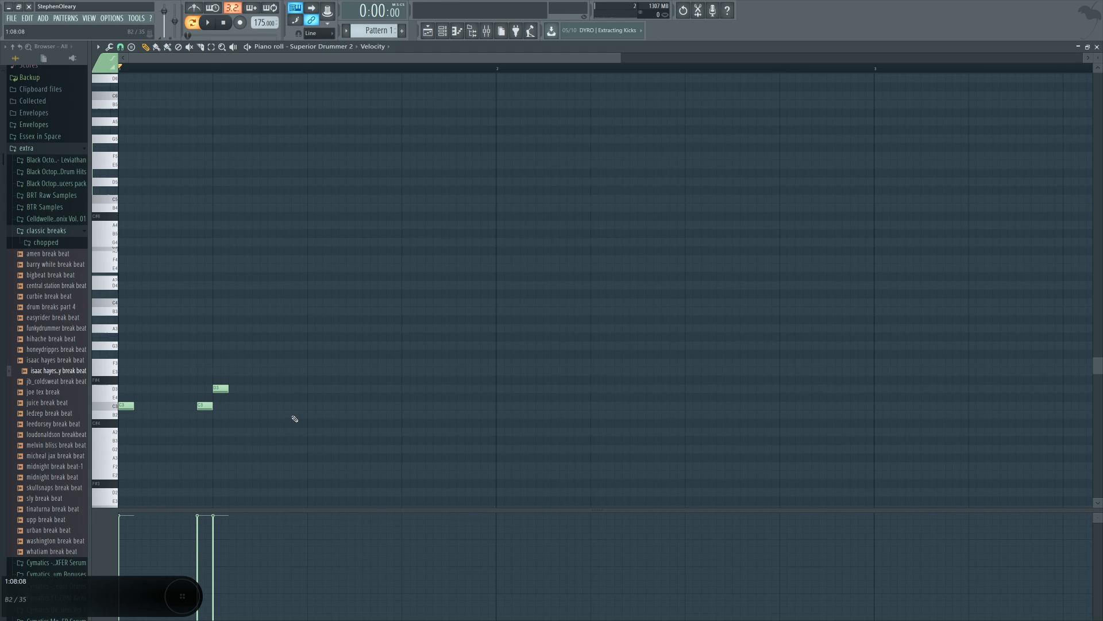
key(space)
key(space)
Replace the C3 note directly before the D3 with a C3 note halfway through beat 1
right_click(202, 406)
click(169, 406)
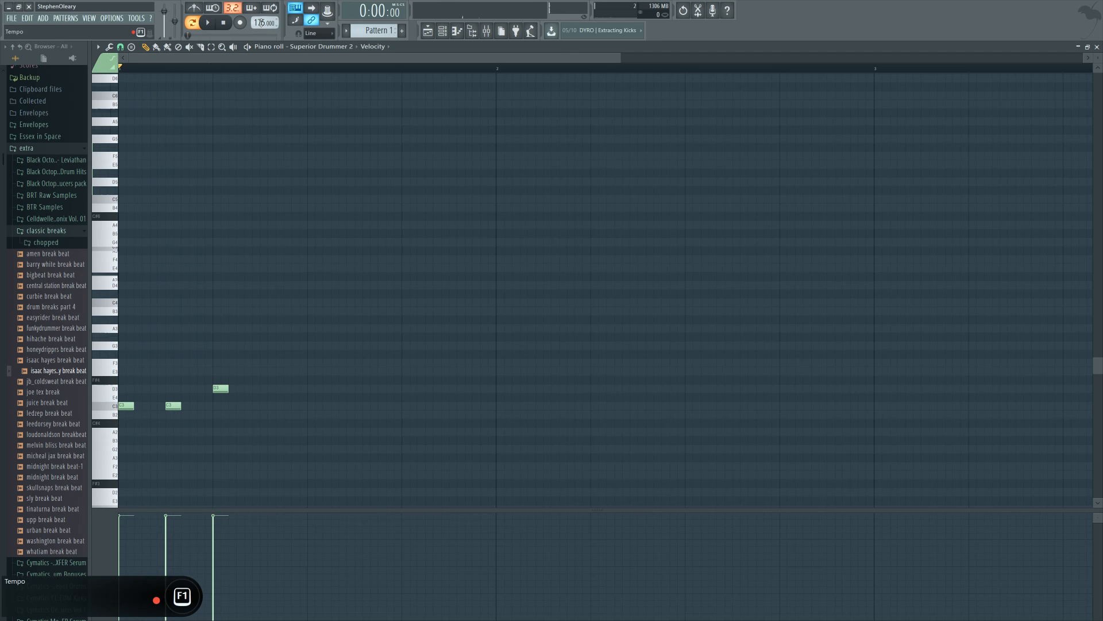
Set the tempo to 115 BPM, start playback and delete the C3 note halfway through beat 1
drag(265, 22, 265, 40)
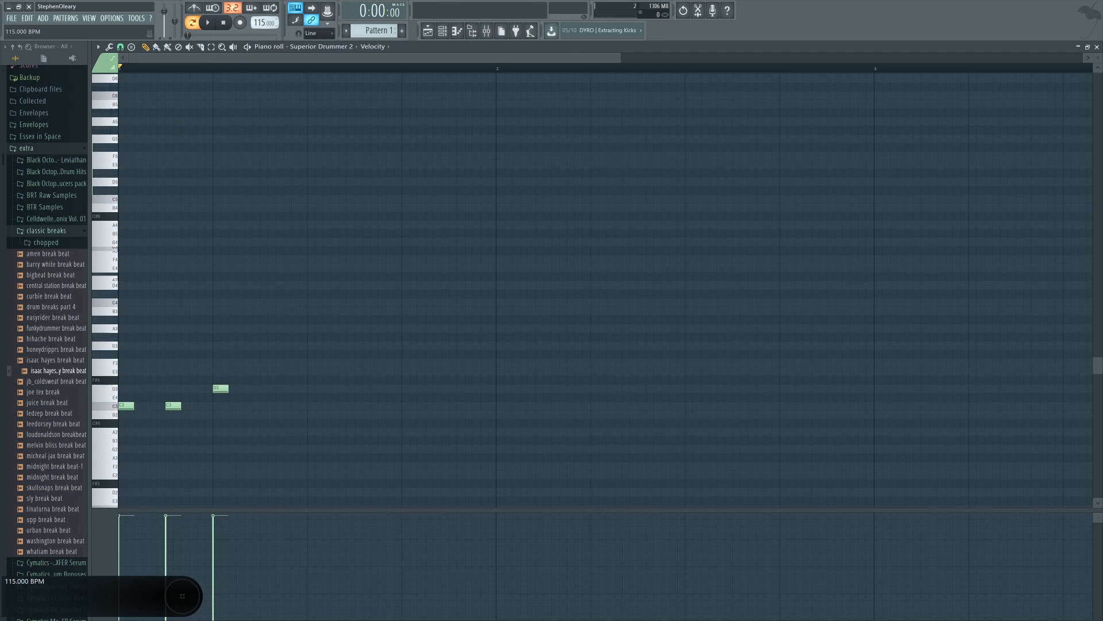
key(space)
right_click(177, 407)
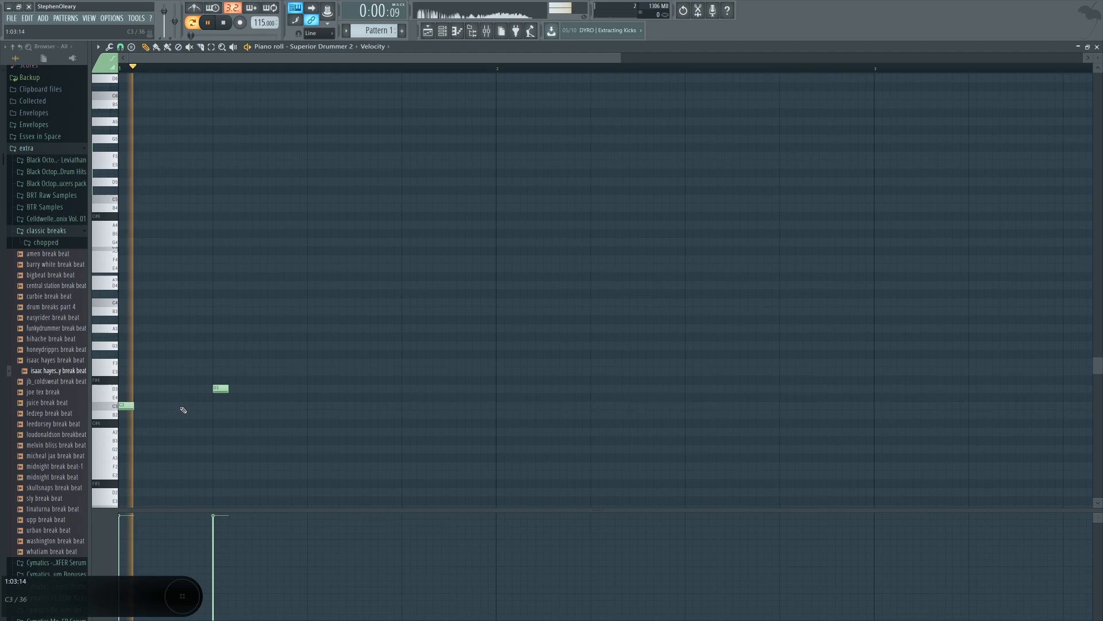
Place a C3 note directly before the D3 on beat 2 and play the pattern from the start
click(184, 406)
key(space)
key(space)
right_click(188, 407)
click(199, 408)
key(space)
key(space)
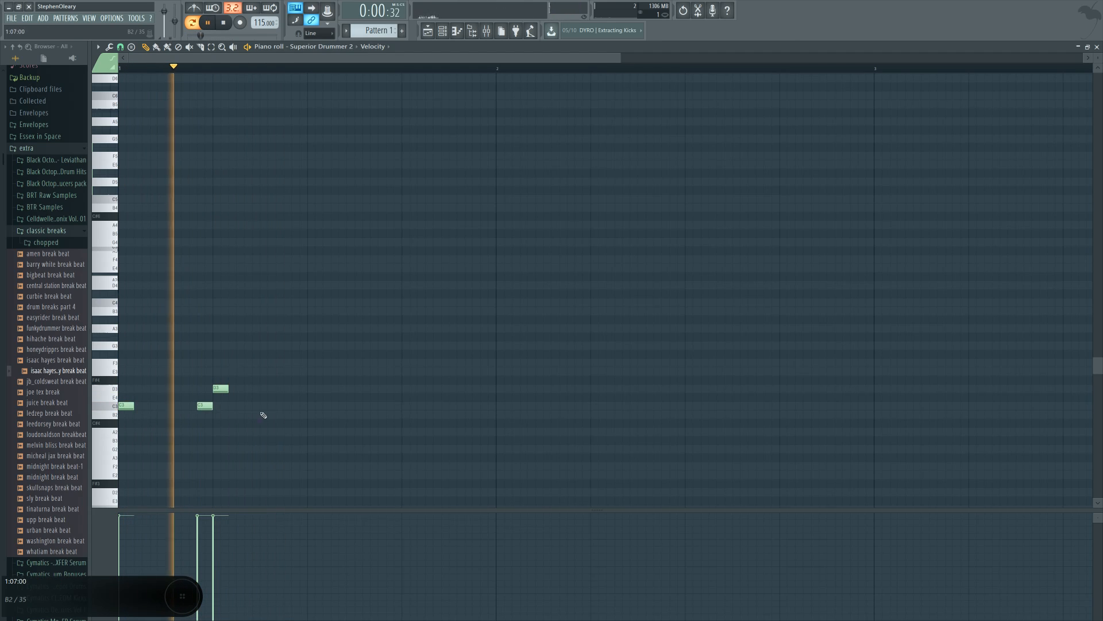
key(space)
key(space)
key(space)
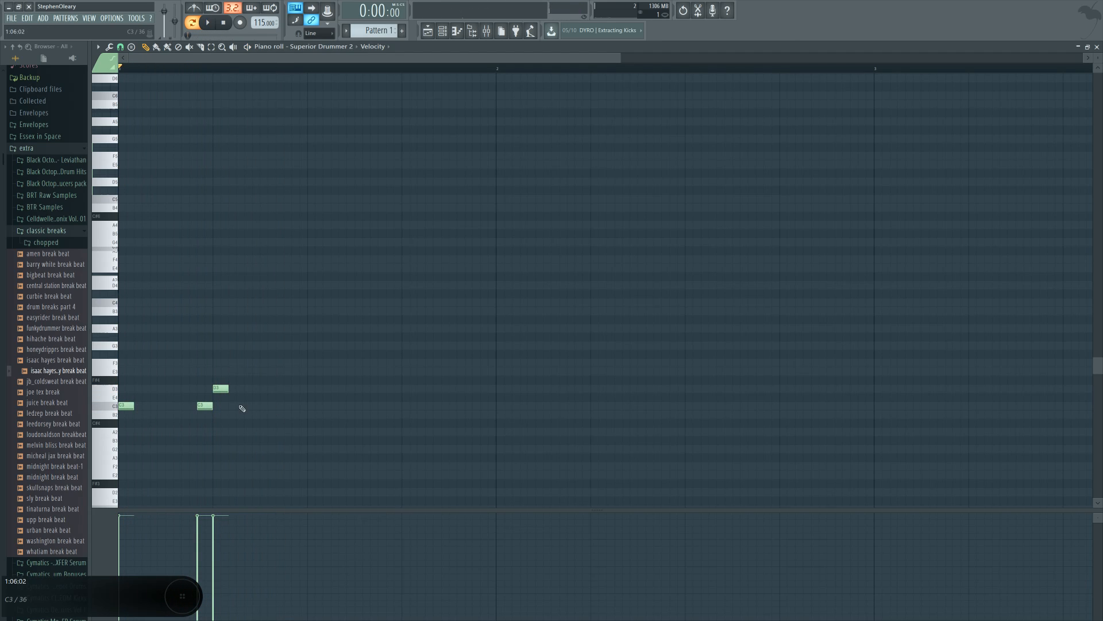
Add C3 notes on beat 3 and halfway through beat 3, plus a D3 note on beat 4, and start playback
click(314, 406)
click(356, 406)
click(405, 390)
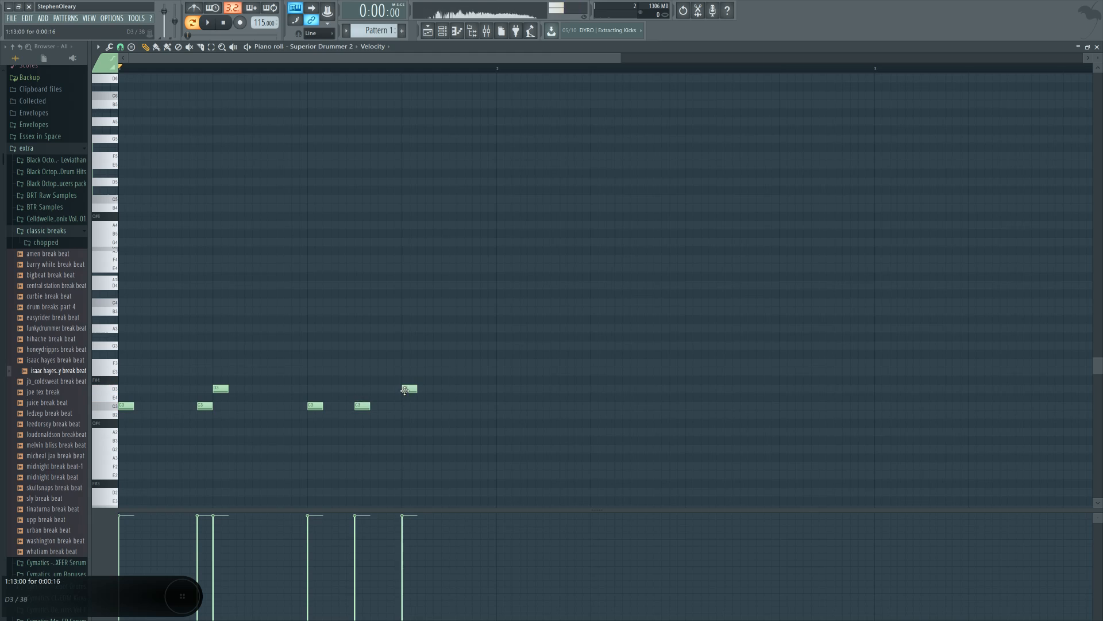
key(space)
Place a D3 note directly before the C3 on beat 3, listen to the pattern and stop playback
click(280, 392)
key(space)
key(space)
right_click(280, 393)
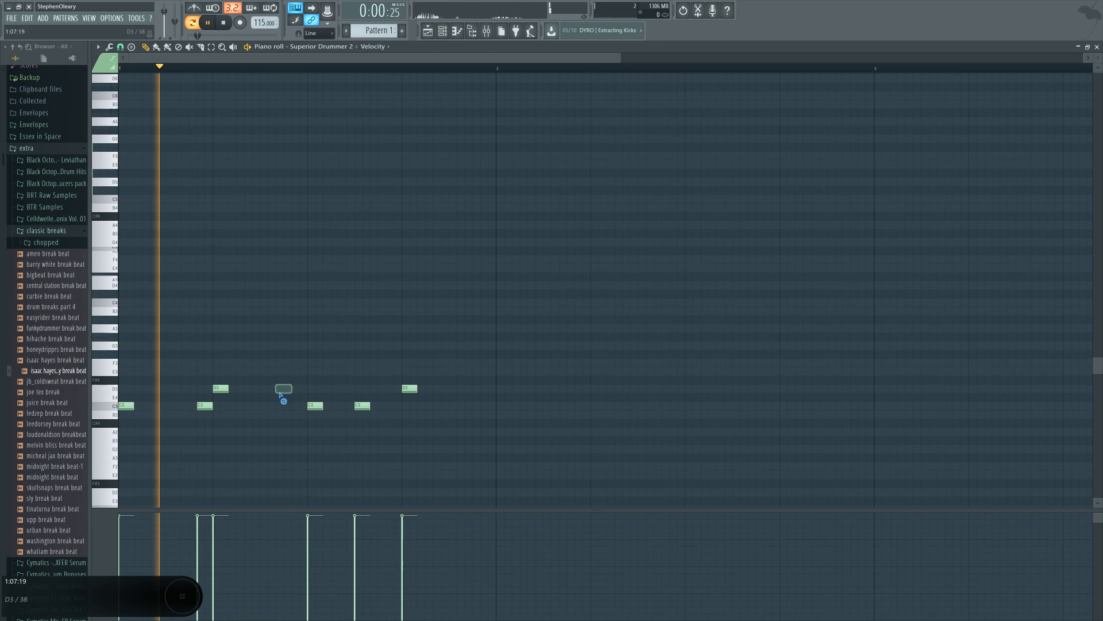
click(281, 393)
right_click(284, 391)
click(292, 393)
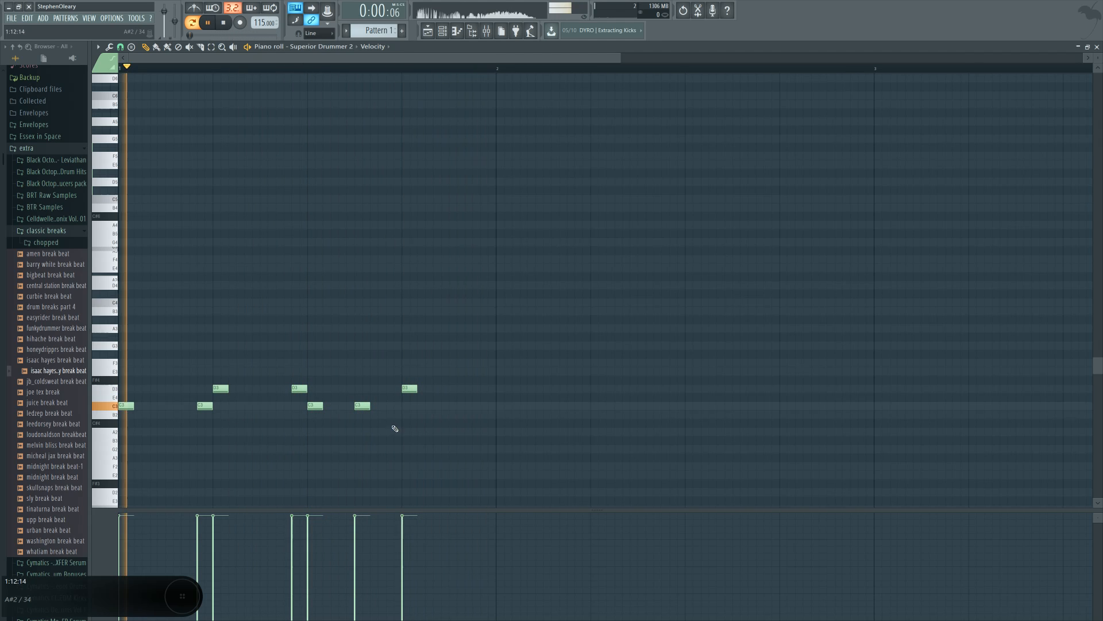
key(space)
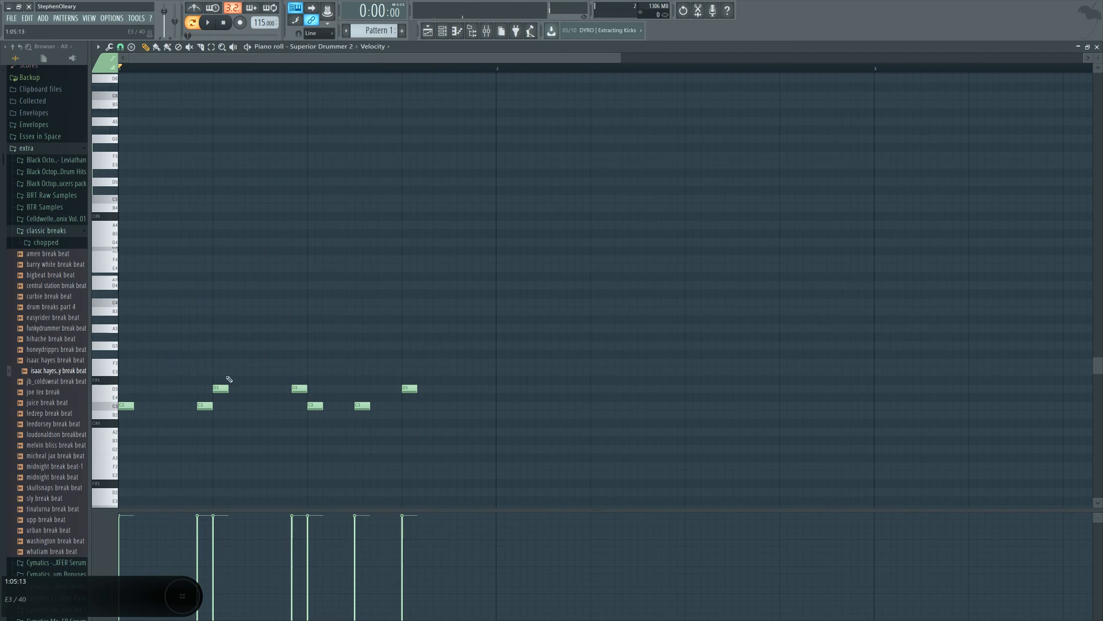
Try the straight version by replacing the off-grid C3 and D3 with notes halfway through beats 1 and 2 during playback
click(172, 406)
right_click(171, 406)
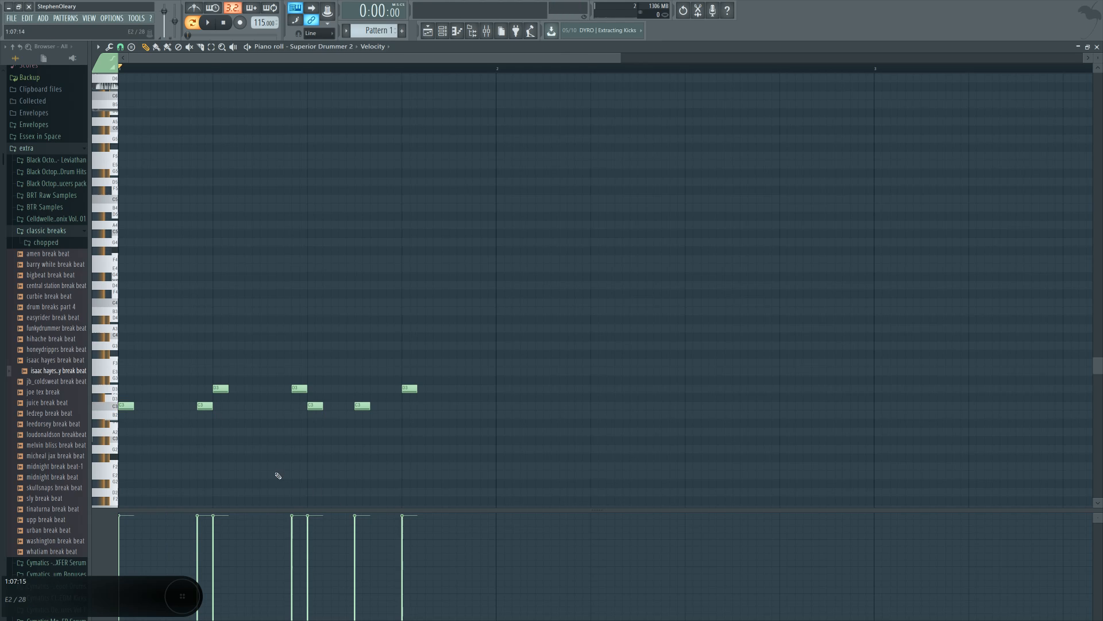
right_click(205, 406)
click(172, 406)
key(space)
right_click(299, 388)
click(269, 390)
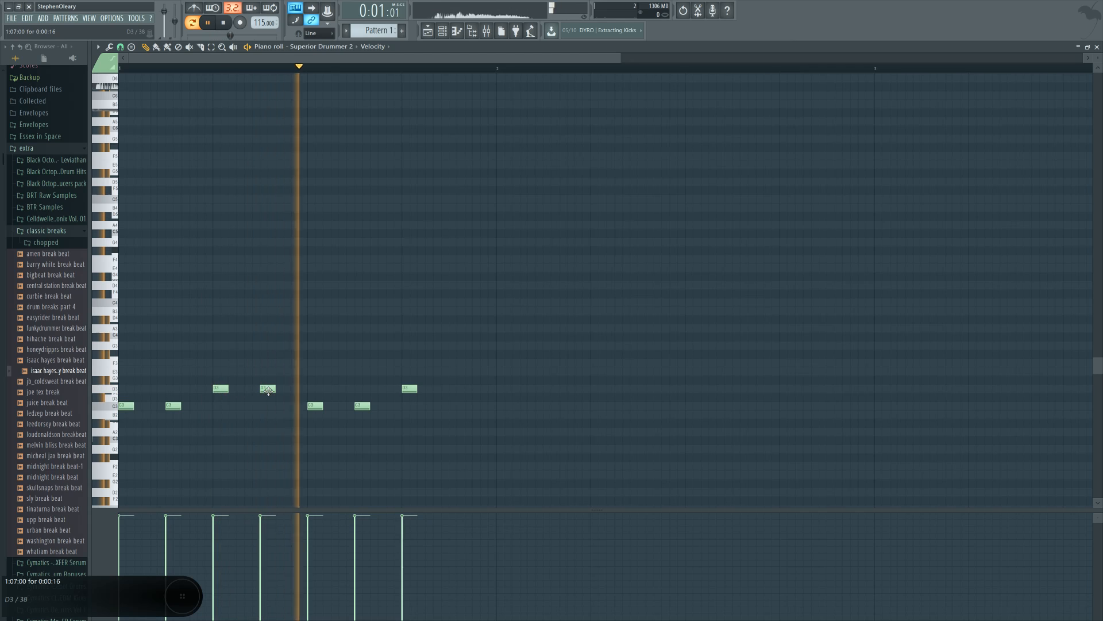
Shift the C3 back to directly before beat 2 and the D3 to directly before beat 3, and stop playback
drag(176, 406, 207, 406)
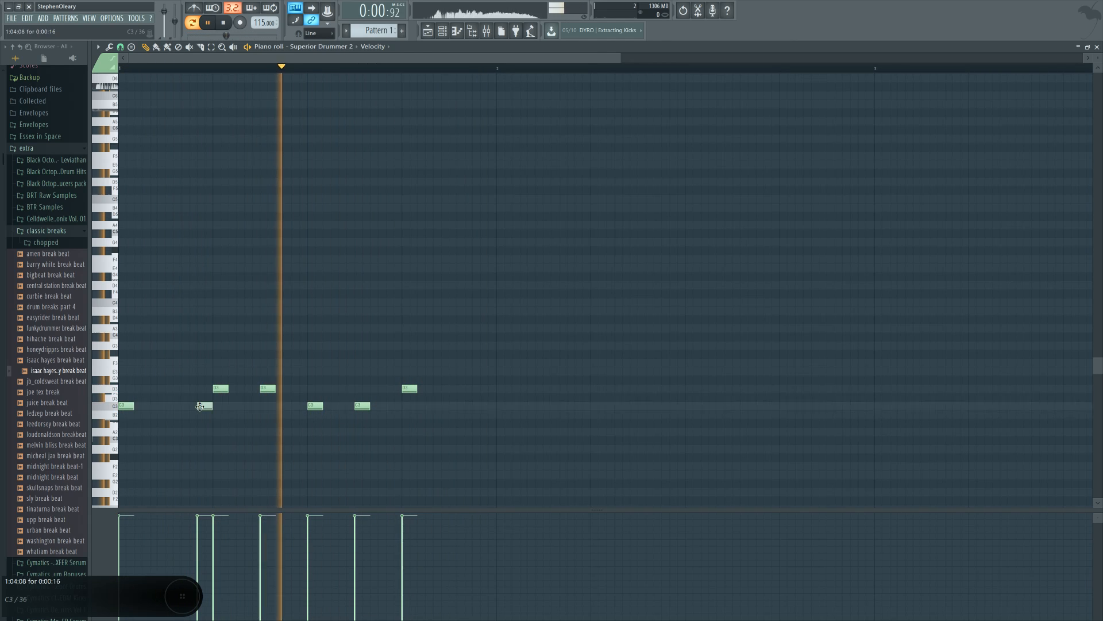
drag(268, 389, 299, 389)
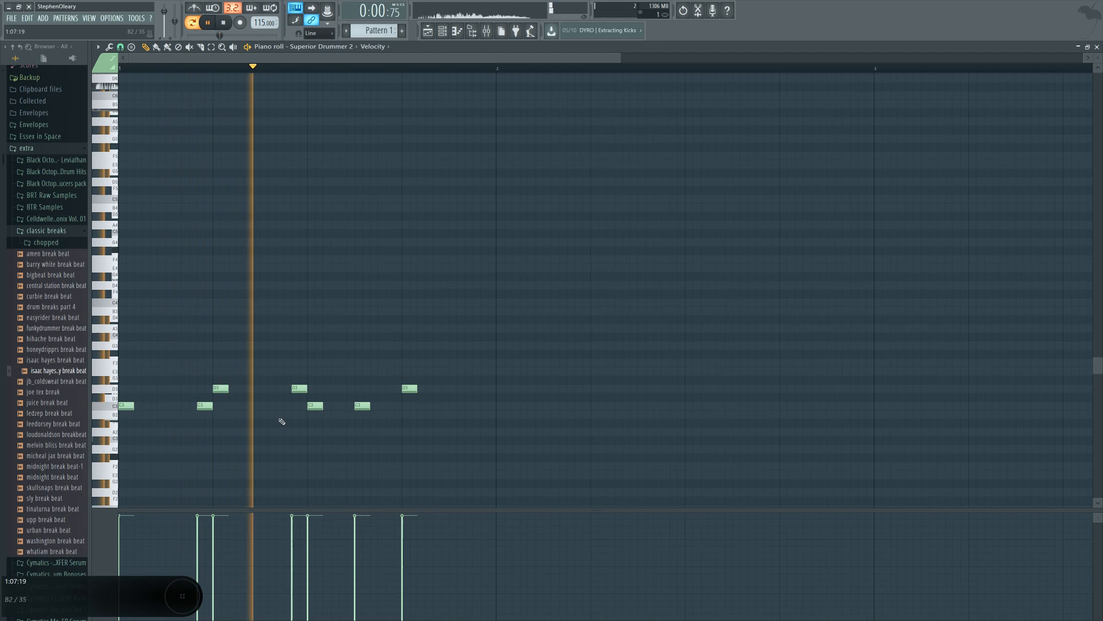
key(space)
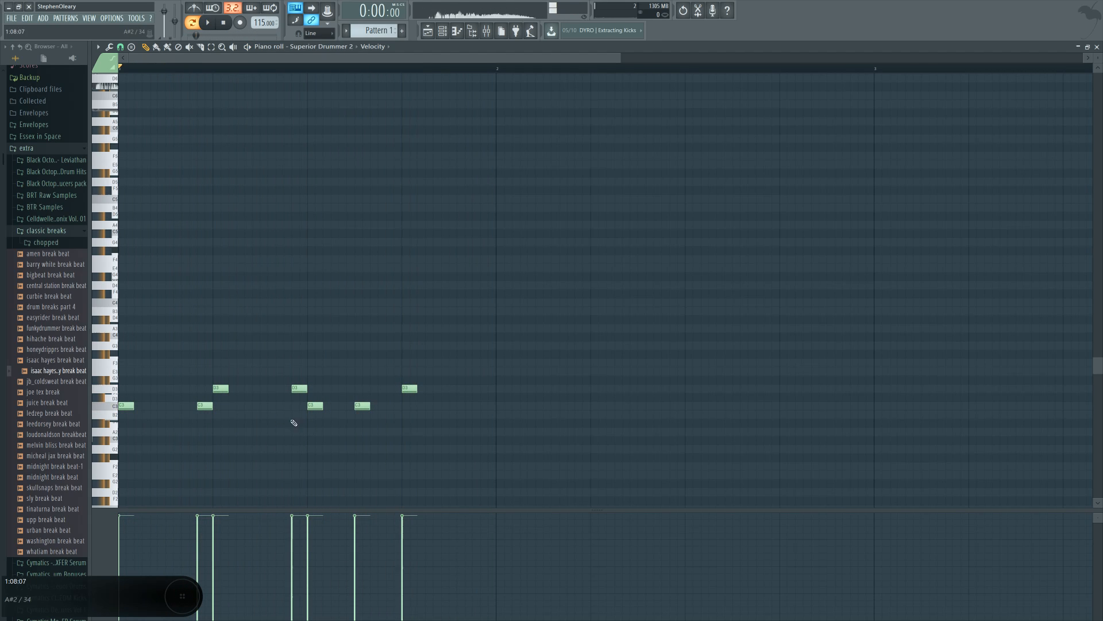
Place F#3 notes at the start of beat 1, a third of the way in and halfway through it
click(156, 355)
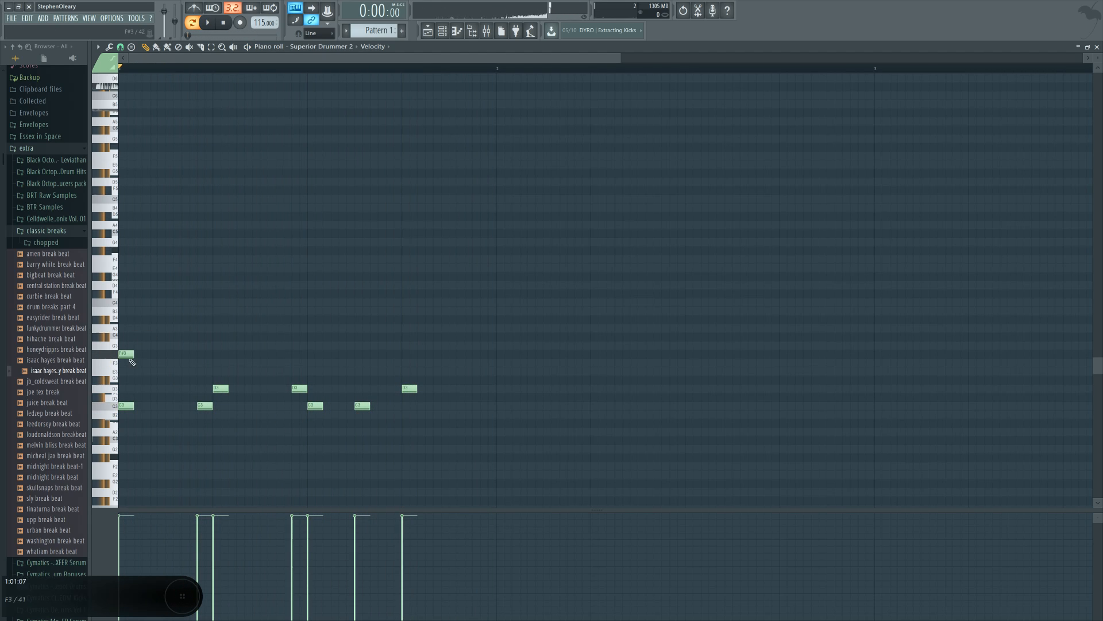
click(170, 355)
click(155, 355)
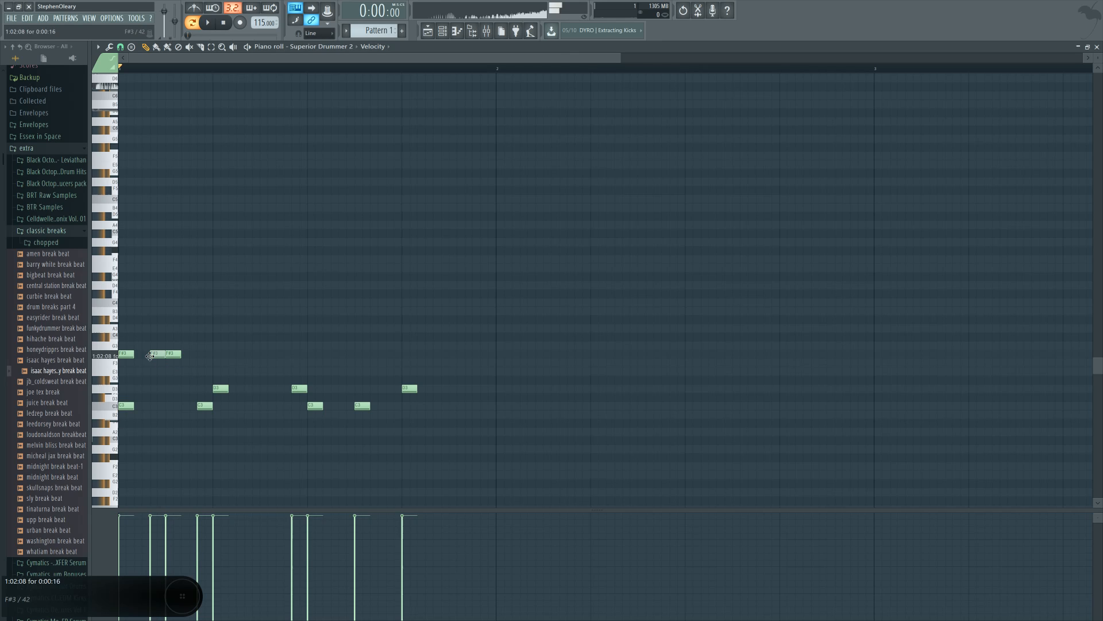
Add F#3 notes directly before and on beat 2, and a third and halfway through it, and play the pattern
click(193, 355)
right_click(197, 356)
click(203, 355)
click(219, 356)
click(250, 355)
click(266, 356)
key(space)
key(space)
key(space)
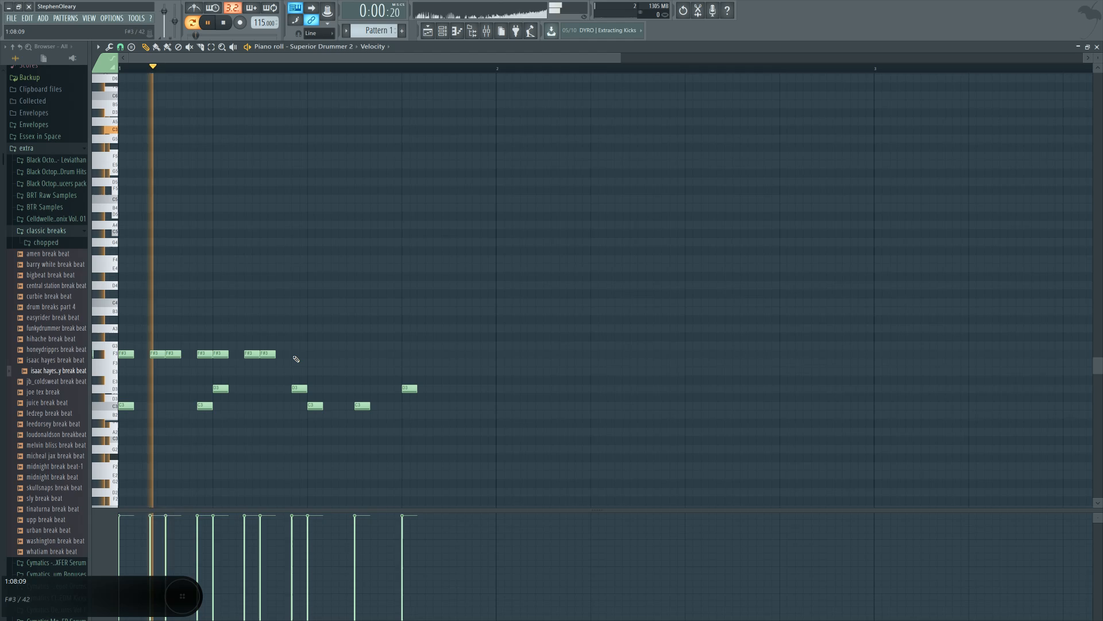
key(space)
Delete all the F#3 notes and collapse the extra folder in the file browser
drag(295, 357, 1, 354)
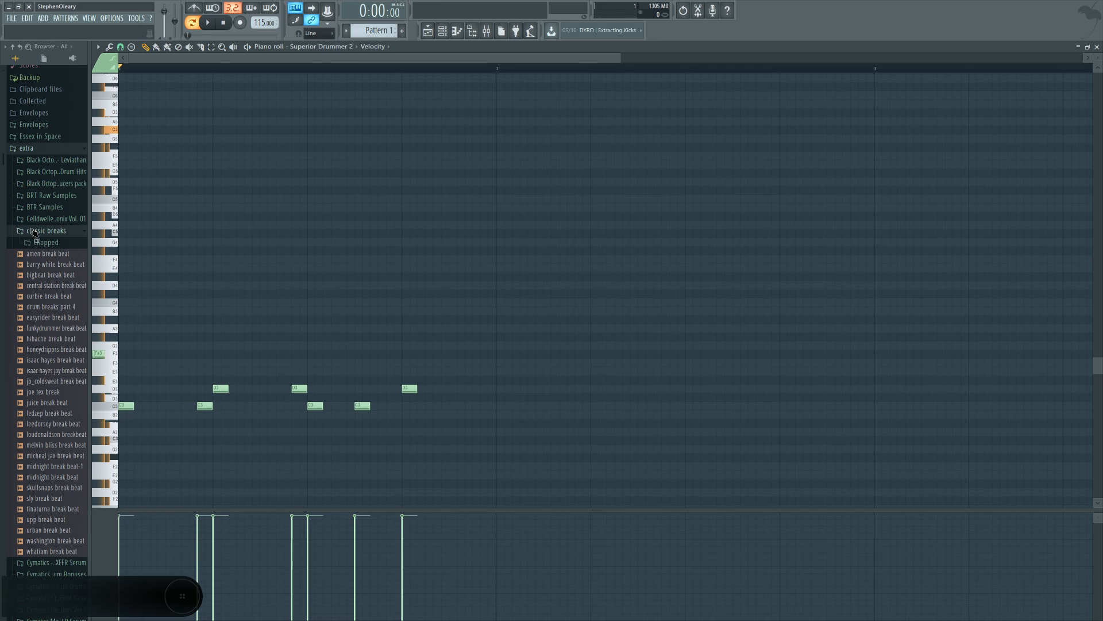
click(34, 148)
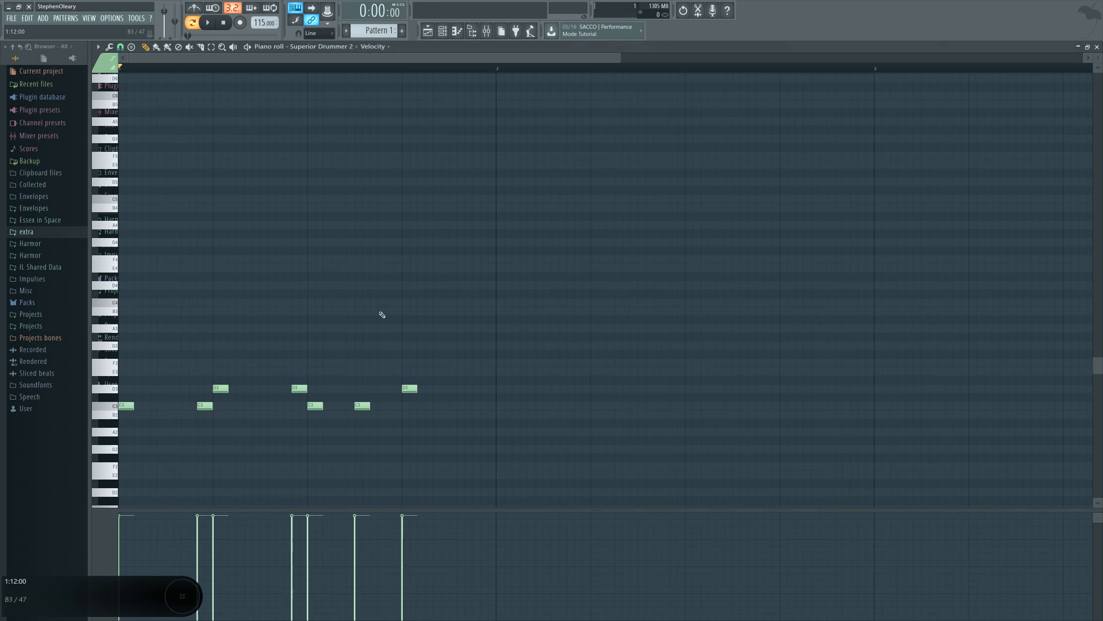